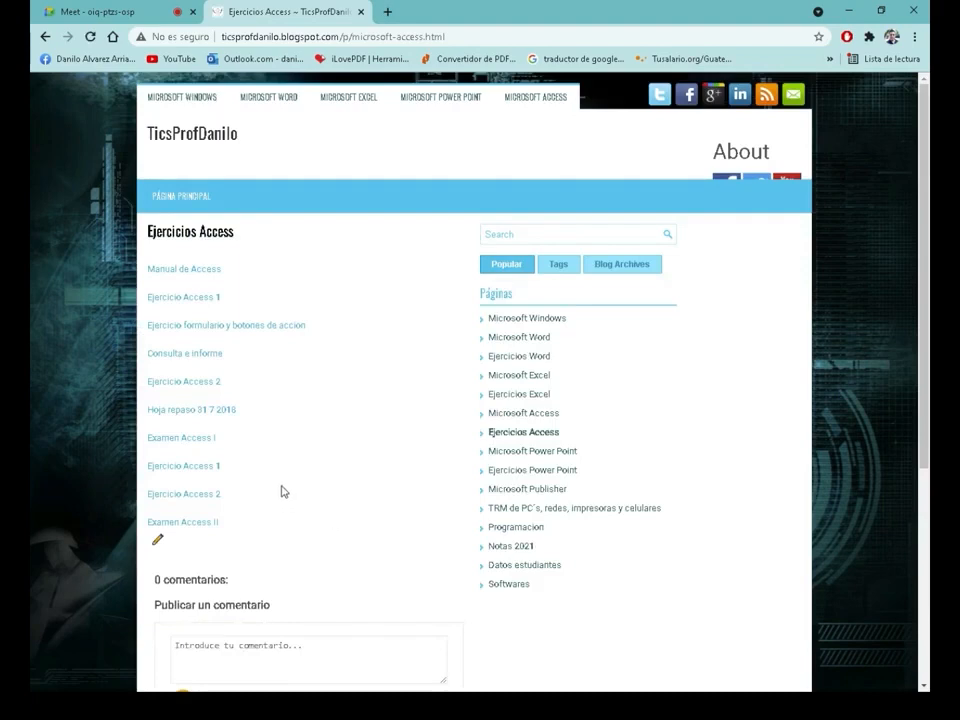
# Open the workbook linked as "Consulta e informe" on the Access exercises page
pyautogui.click(212, 354)
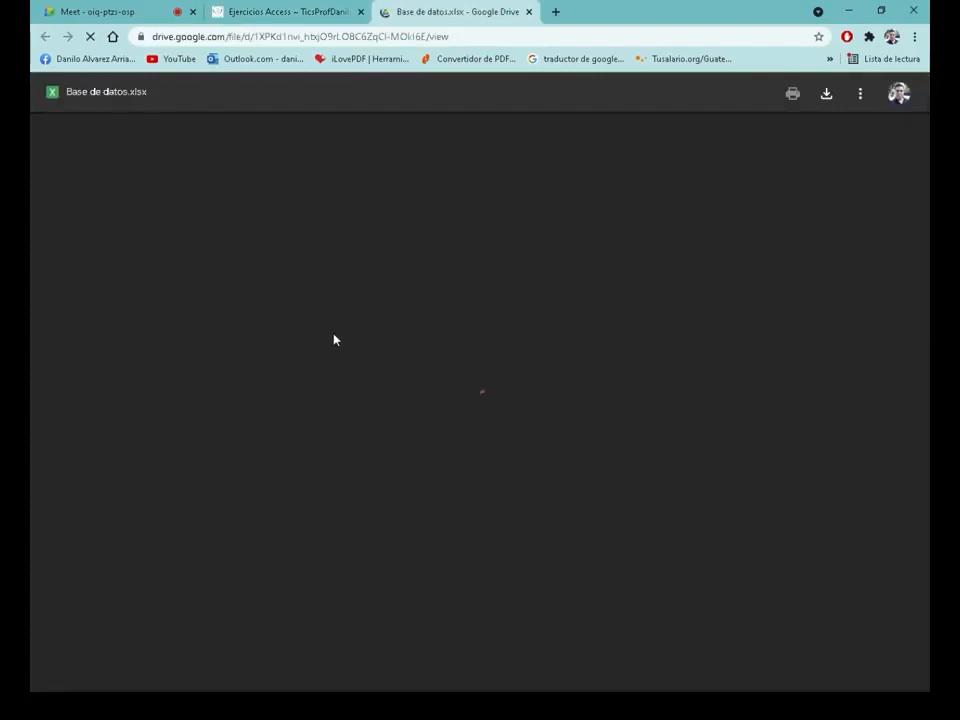
pyautogui.click(285, 12)
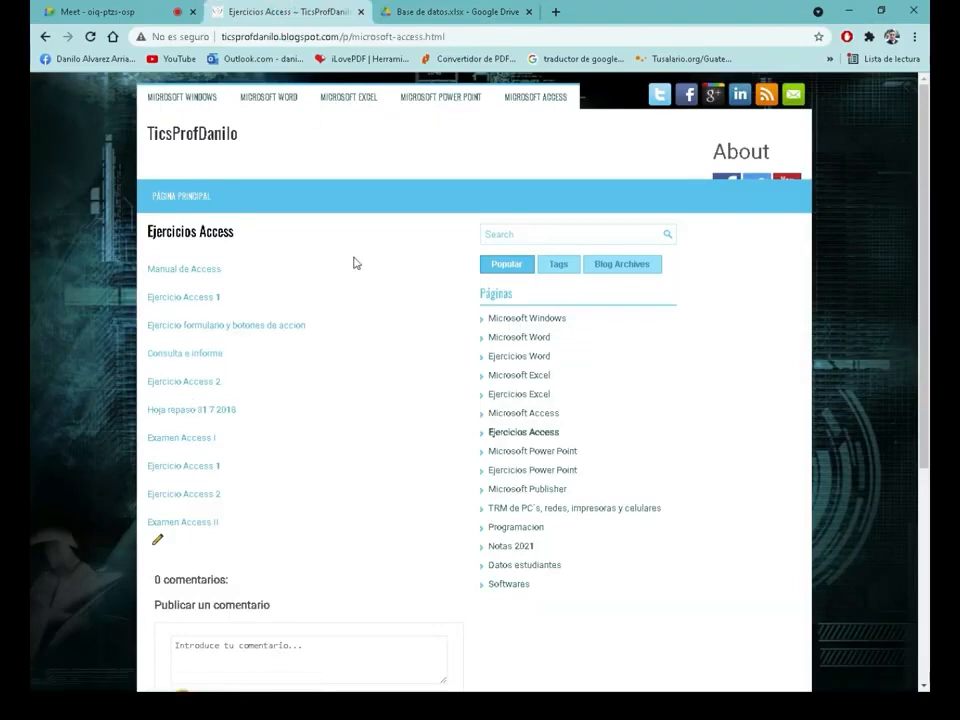
pyautogui.click(440, 12)
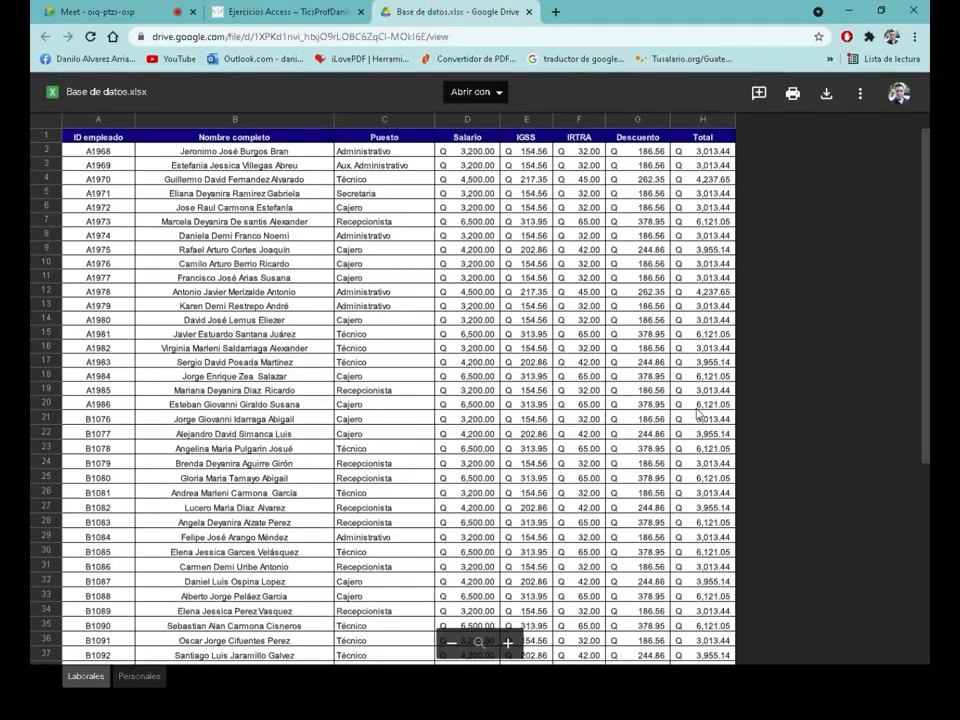
# Look over the Laborales and Personales sheets of Base de datos.xlsx
pyautogui.click(137, 678)
pyautogui.click(87, 680)
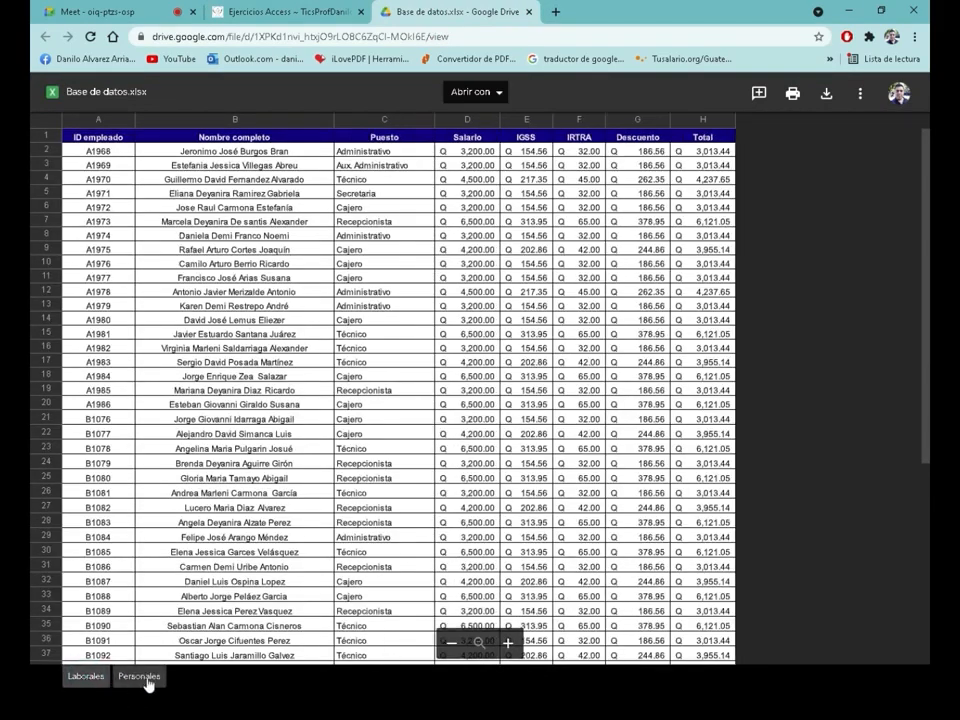
pyautogui.click(136, 676)
pyautogui.click(72, 680)
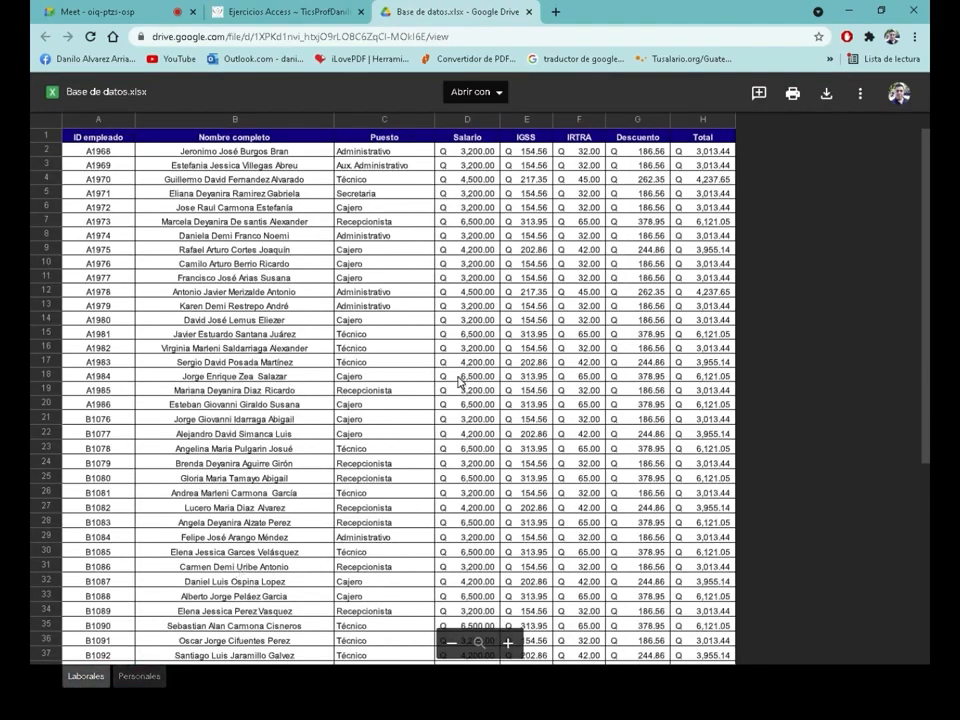
# Download Base de datos.xlsx and open it in Excel with editing enabled
pyautogui.click(837, 101)
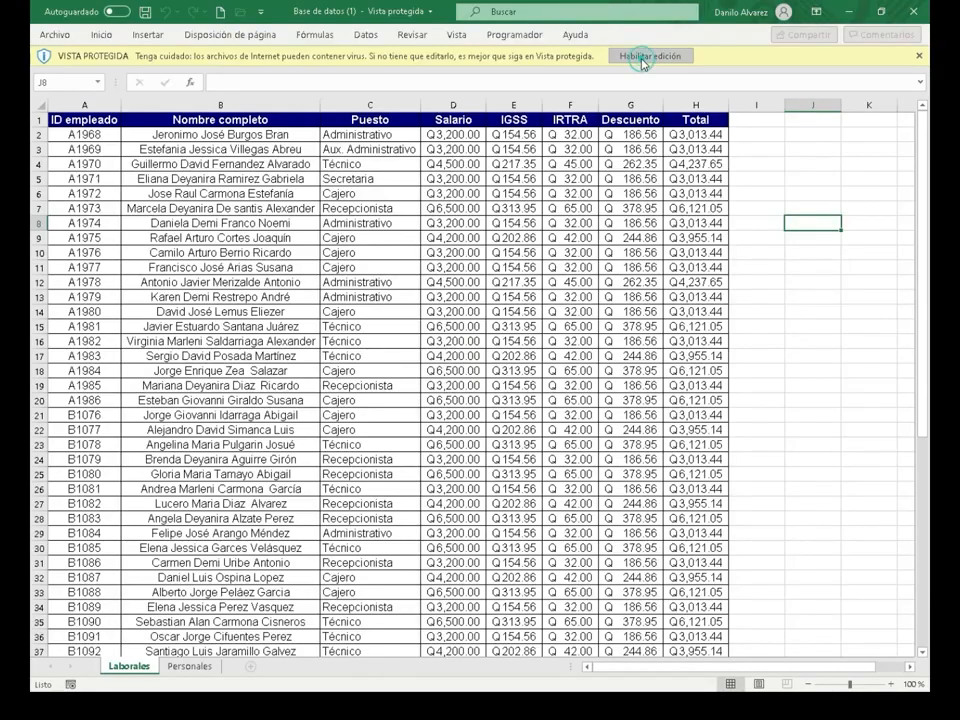
pyautogui.click(643, 57)
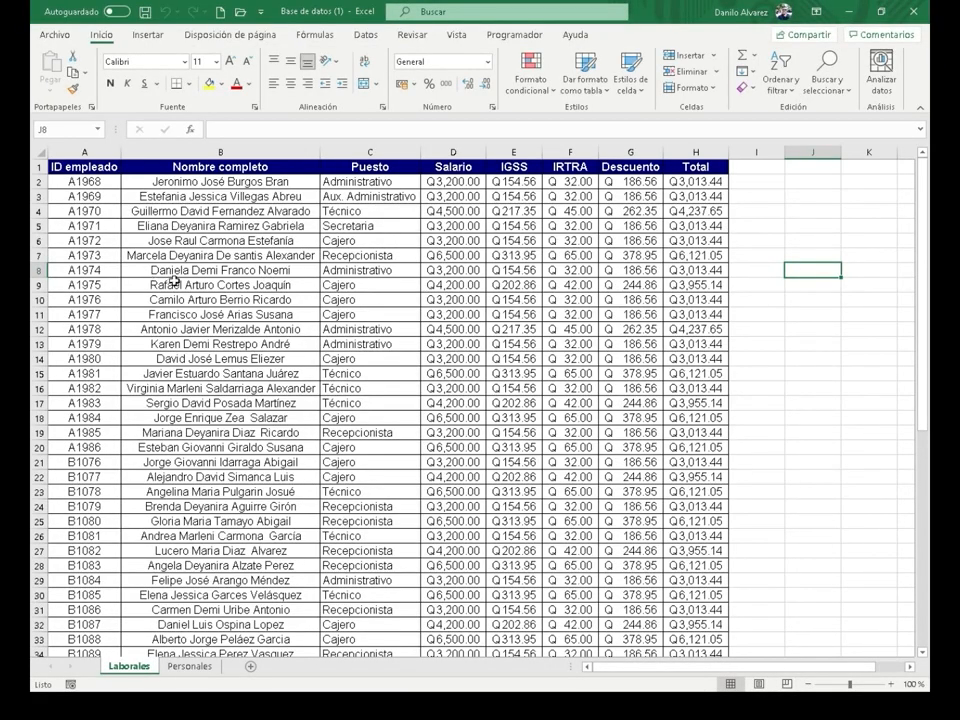
# Start saving a copy of the workbook and choose Escritorio as its destination folder
pyautogui.click(52, 33)
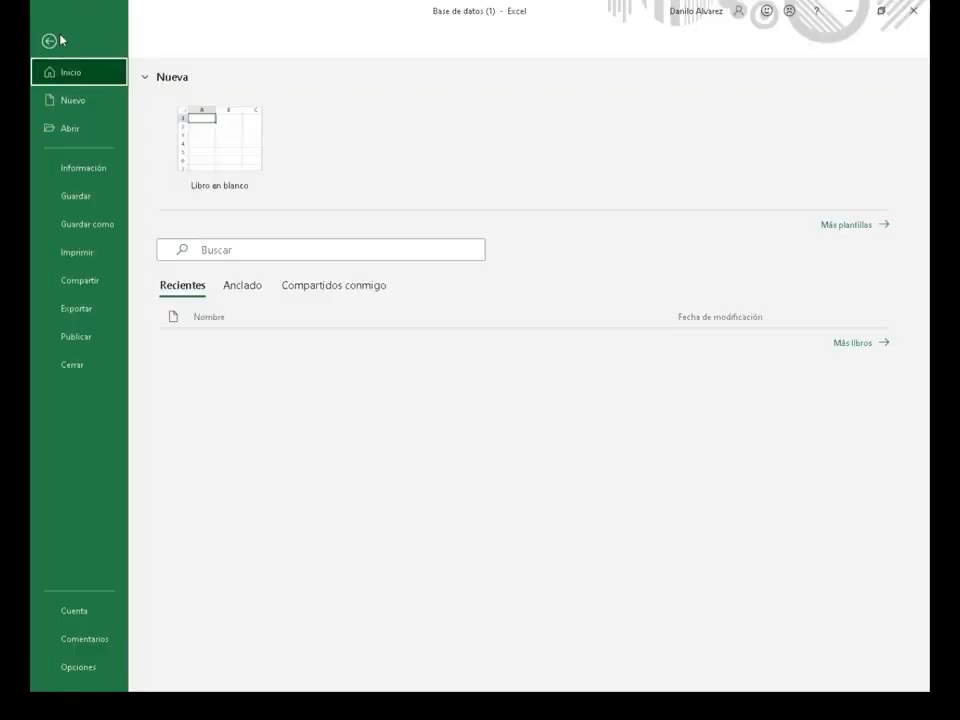
pyautogui.click(48, 40)
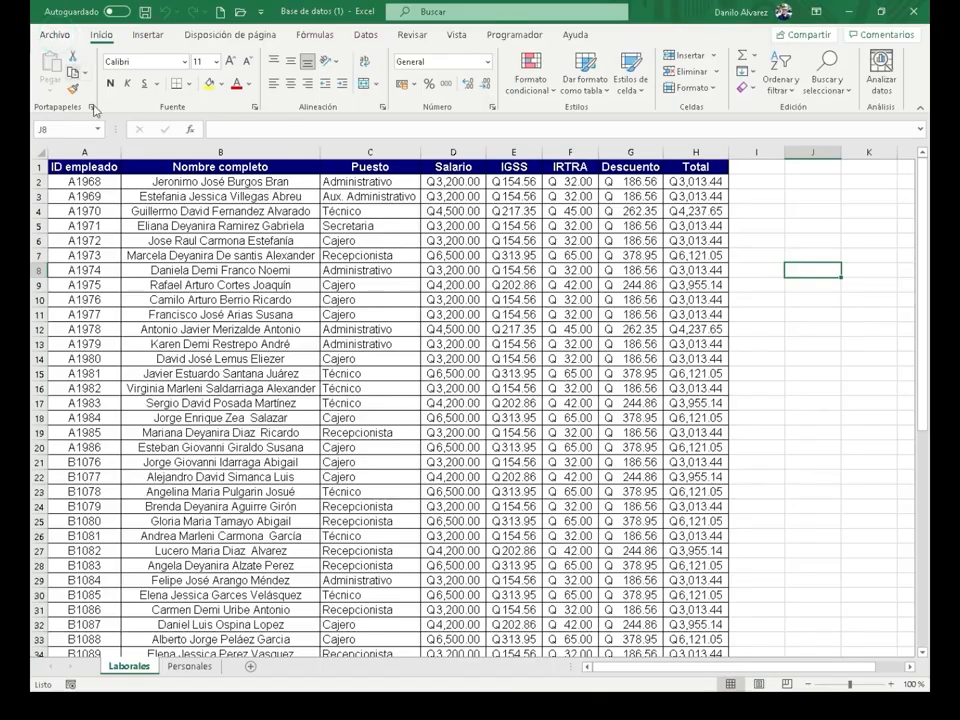
pyautogui.click(52, 33)
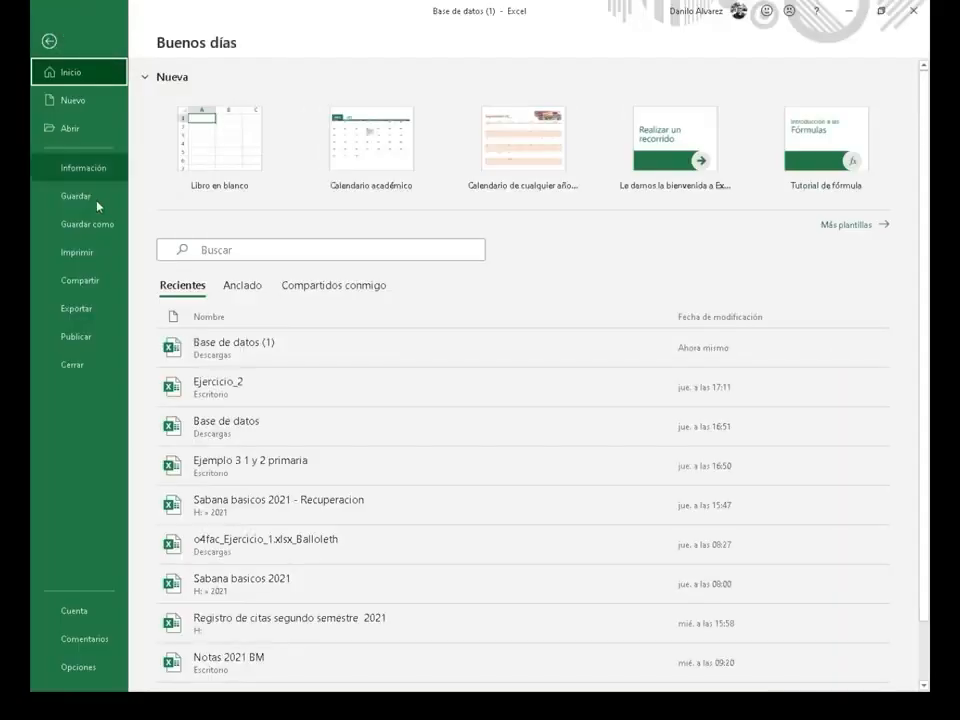
pyautogui.click(110, 224)
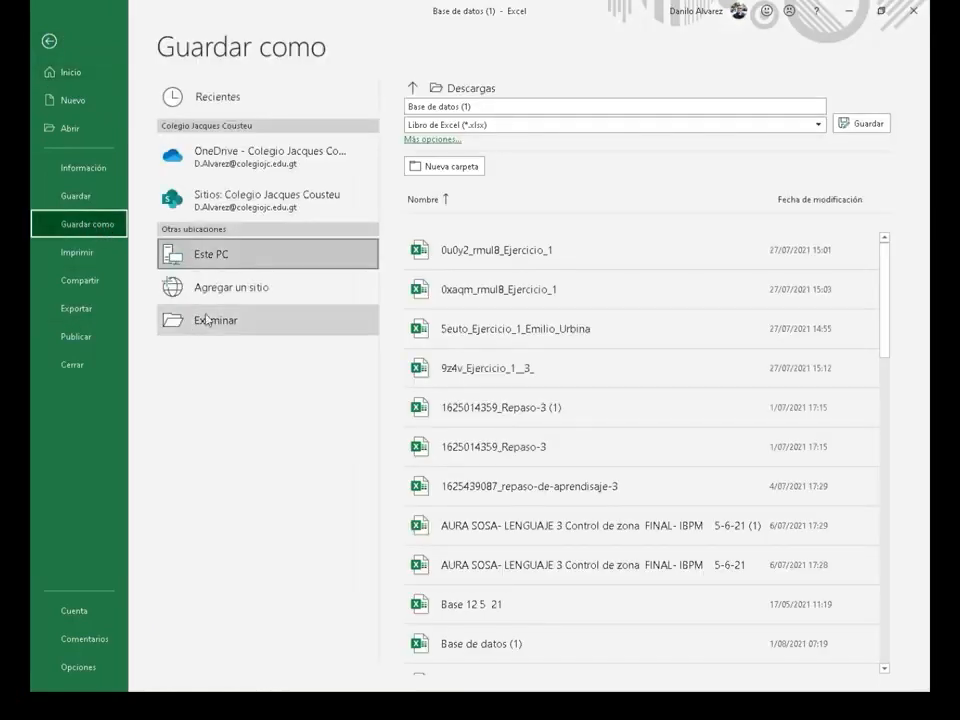
pyautogui.click(214, 322)
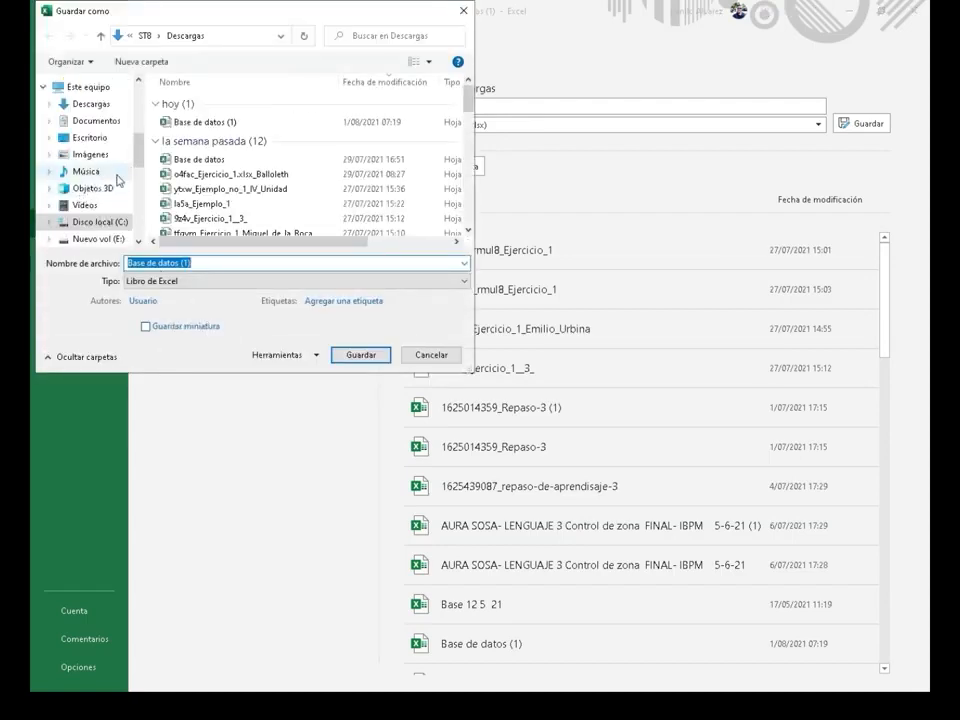
pyautogui.scroll(5, 110, 135)
pyautogui.click(100, 110)
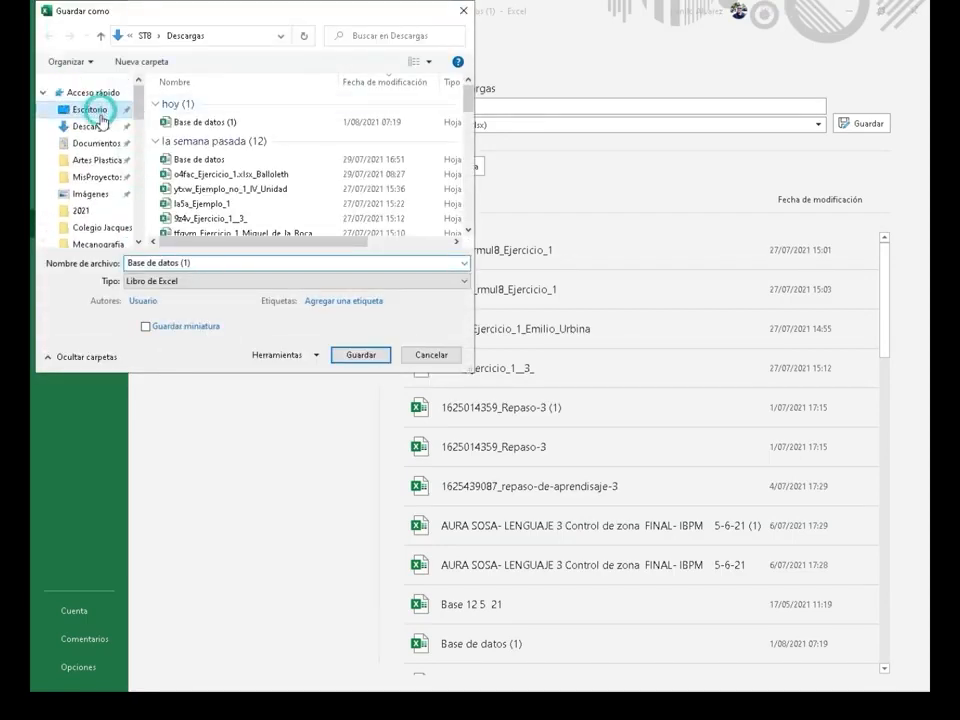
# Save the copy under the file name "Base Access" and close the workbook
pyautogui.click(237, 257)
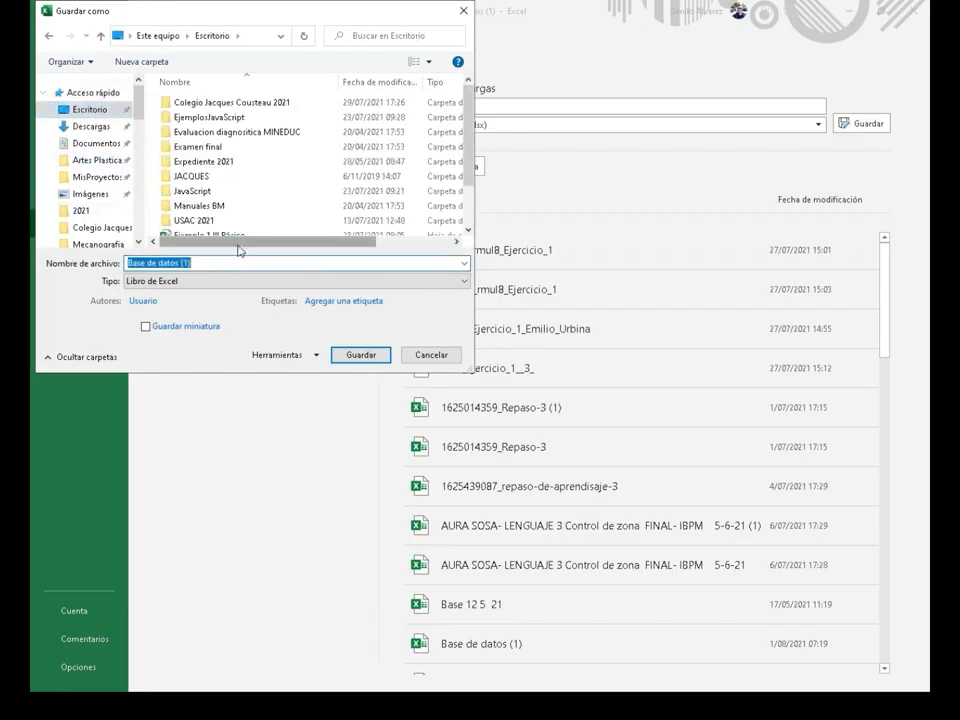
pyautogui.press('Right')
pyautogui.press('BackSpace')
pyautogui.press('BackSpace')
pyautogui.press('BackSpace')
pyautogui.press('BackSpace')
pyautogui.press('BackSpace')
pyautogui.press('BackSpace')
pyautogui.press('BackSpace')
pyautogui.press('BackSpace')
pyautogui.press('BackSpace')
pyautogui.press('BackSpace')
pyautogui.press('BackSpace')
pyautogui.press('BackSpace')
pyautogui.press('BackSpace')
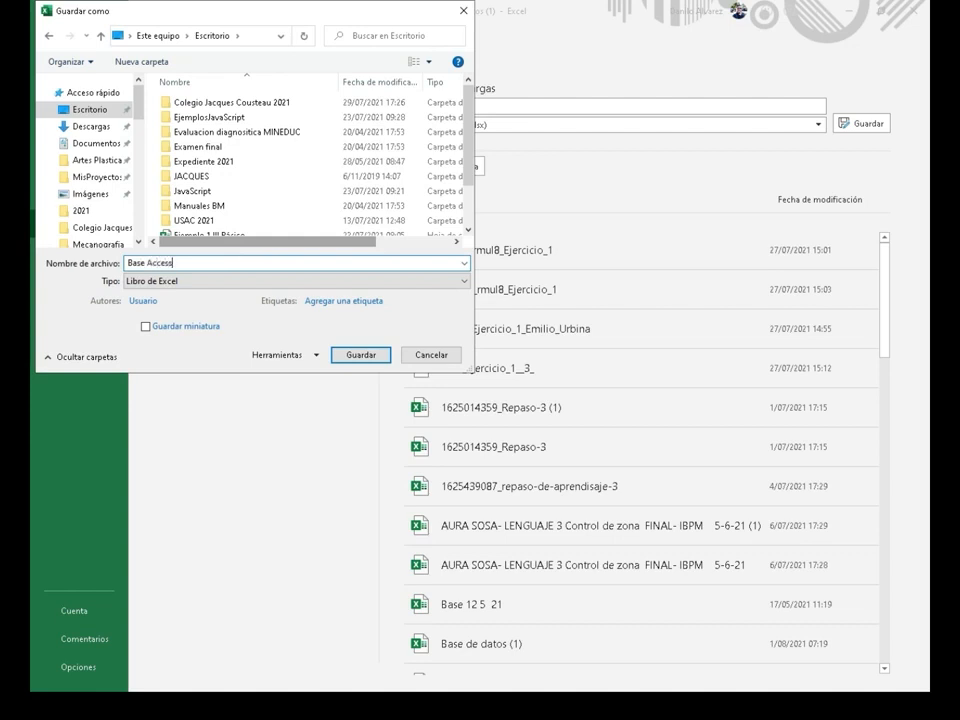
pyautogui.click(361, 355)
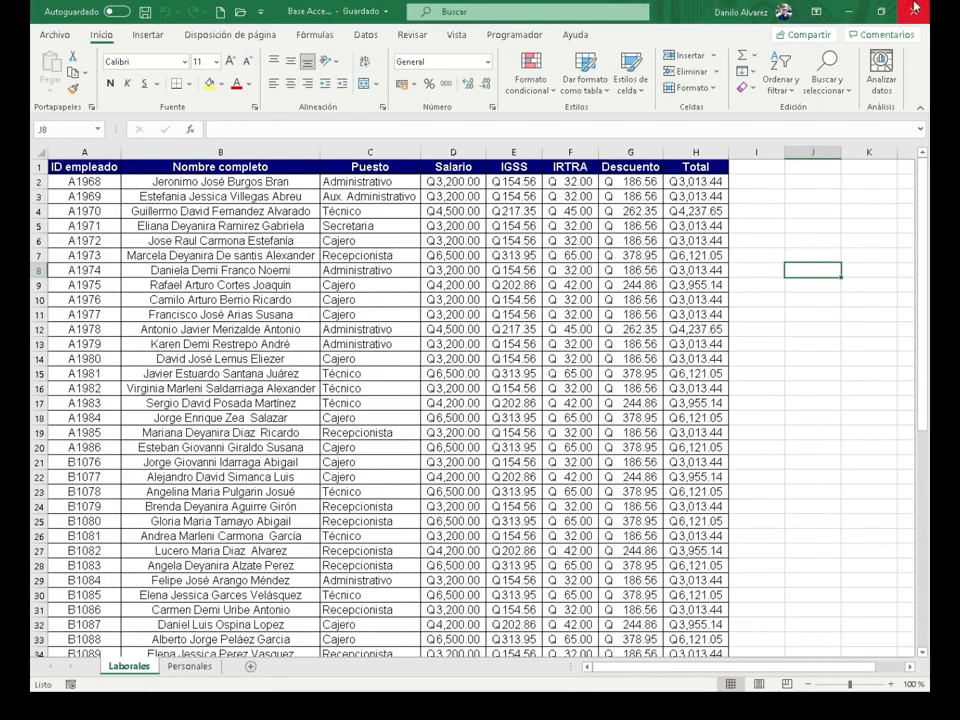
pyautogui.click(913, 12)
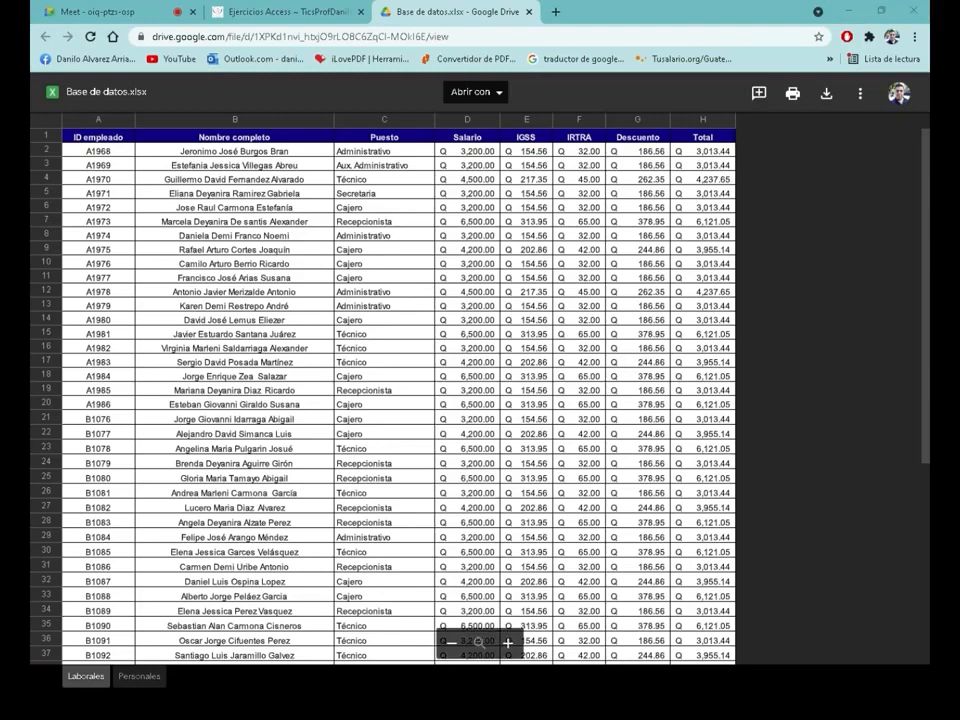
# Switch to Access and set up a blank database with the file name Ejemplo_3
pyautogui.click(46, 706)
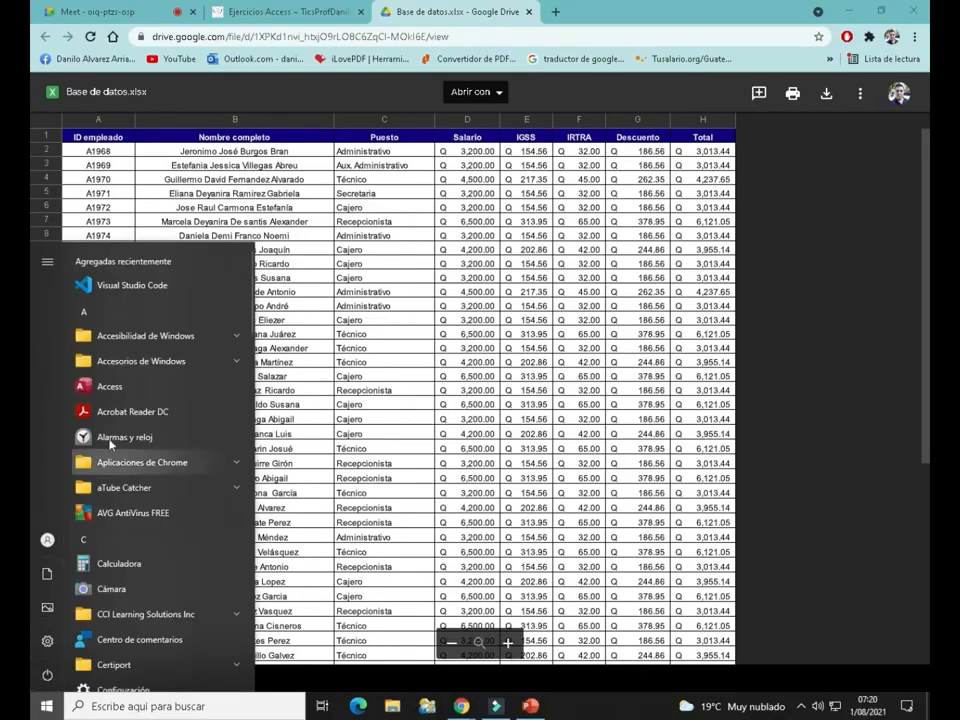
pyautogui.click(139, 389)
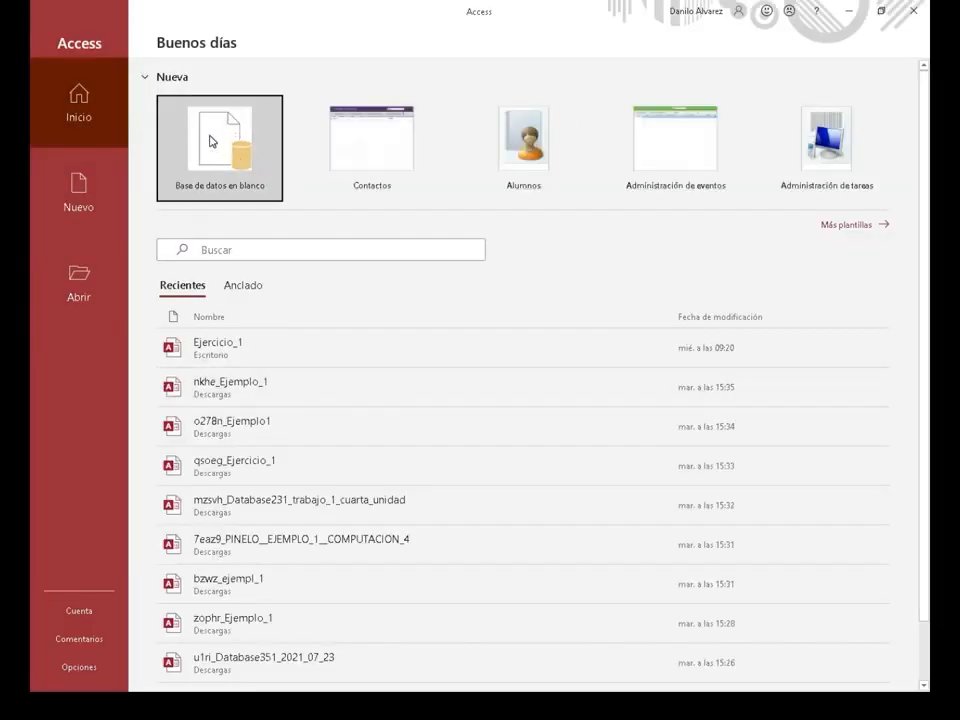
pyautogui.click(229, 140)
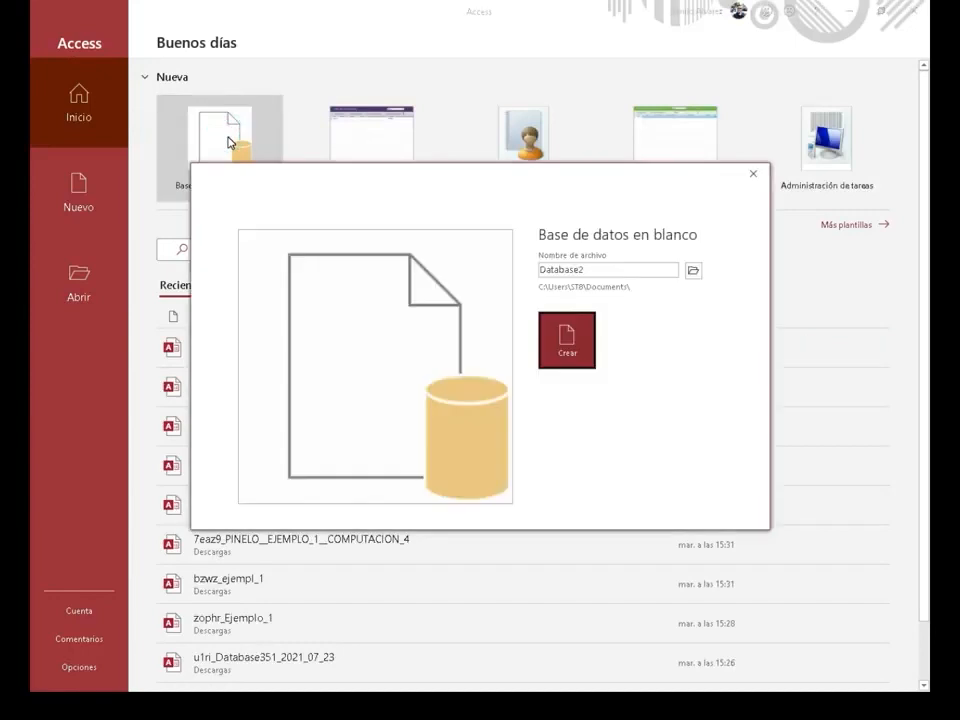
pyautogui.doubleClick(605, 266)
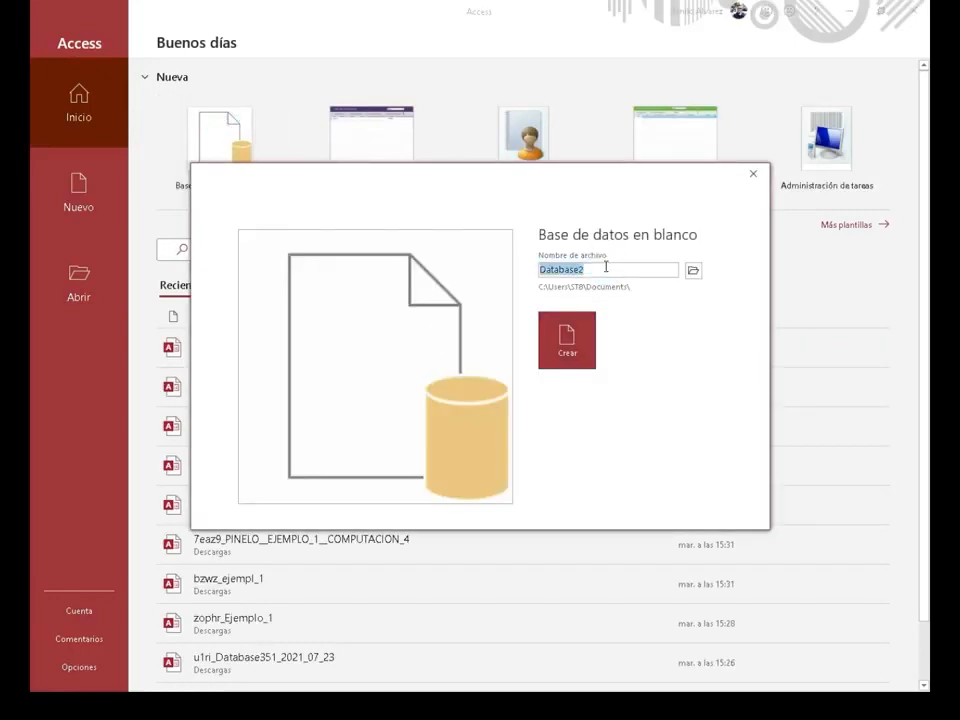
pyautogui.write('Ejemplo_3')
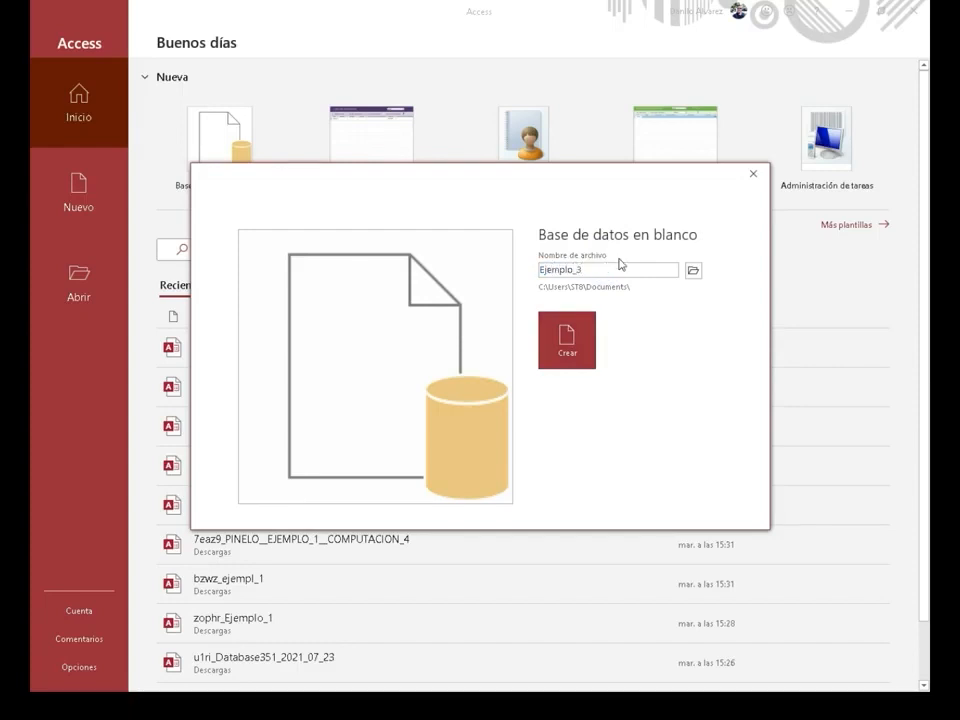
# Choose Escritorio as the location for the new database and create it
pyautogui.click(693, 270)
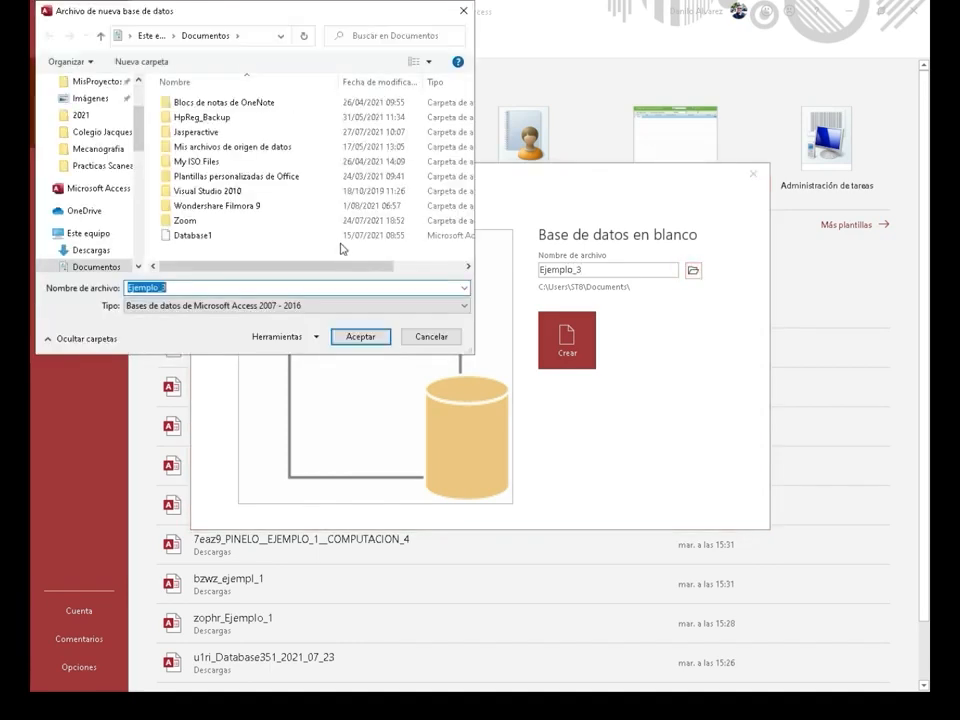
pyautogui.scroll(2, 100, 105)
pyautogui.click(100, 112)
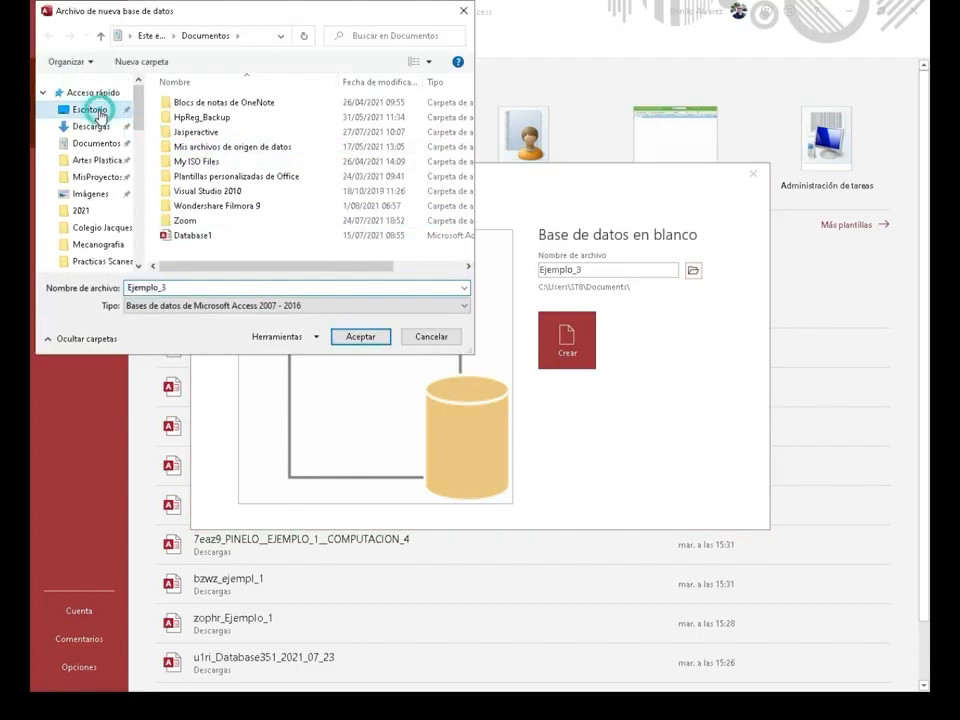
pyautogui.click(360, 336)
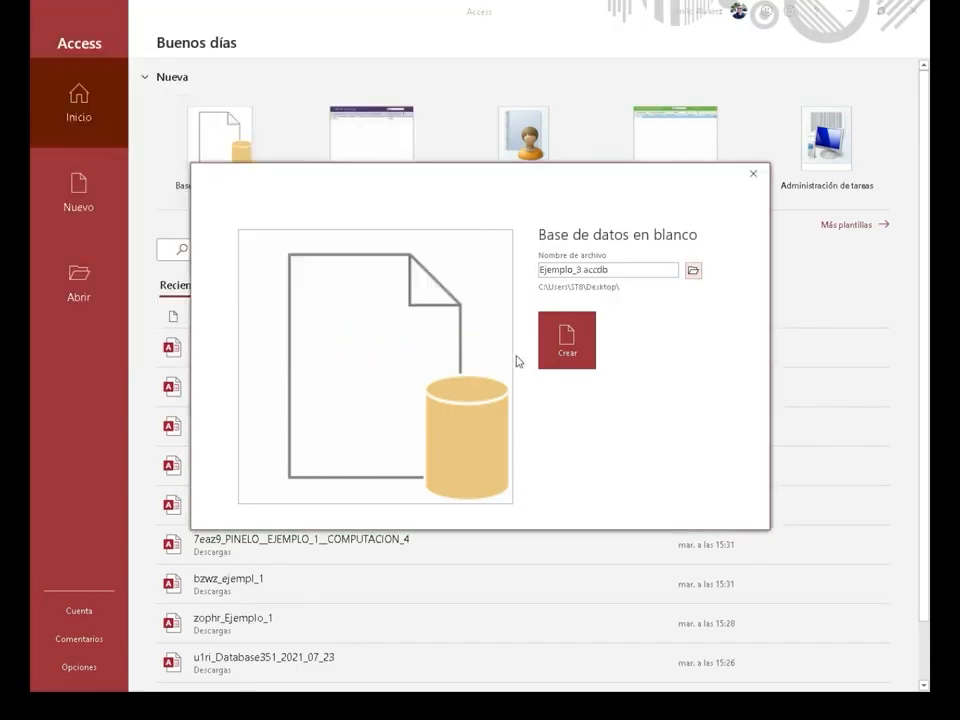
pyautogui.click(566, 338)
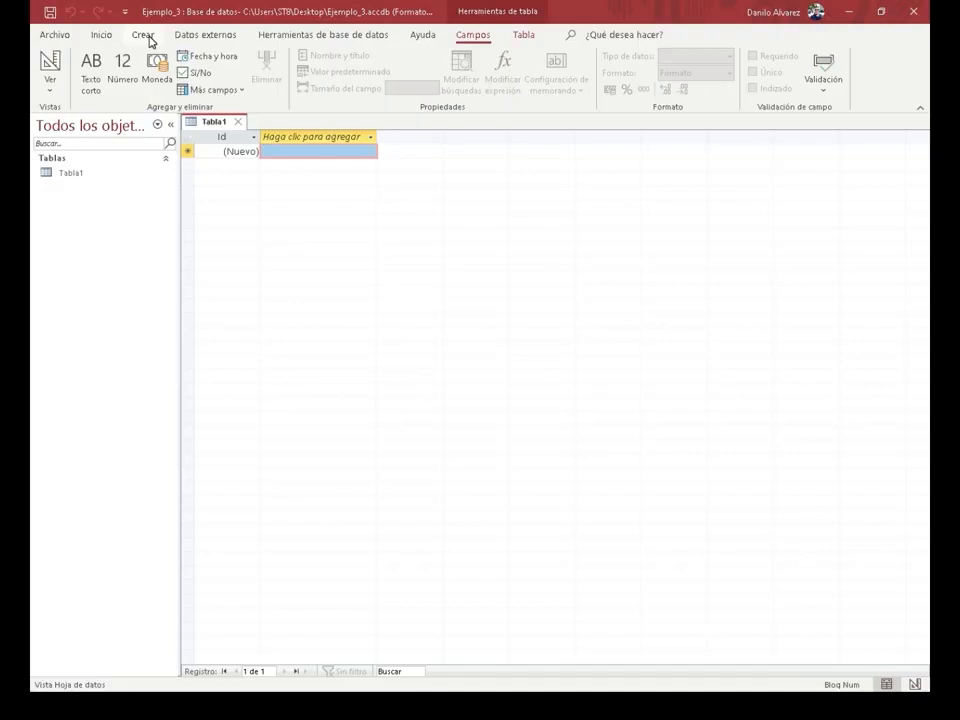
# Show the external data commands for importing and linking
pyautogui.click(336, 250)
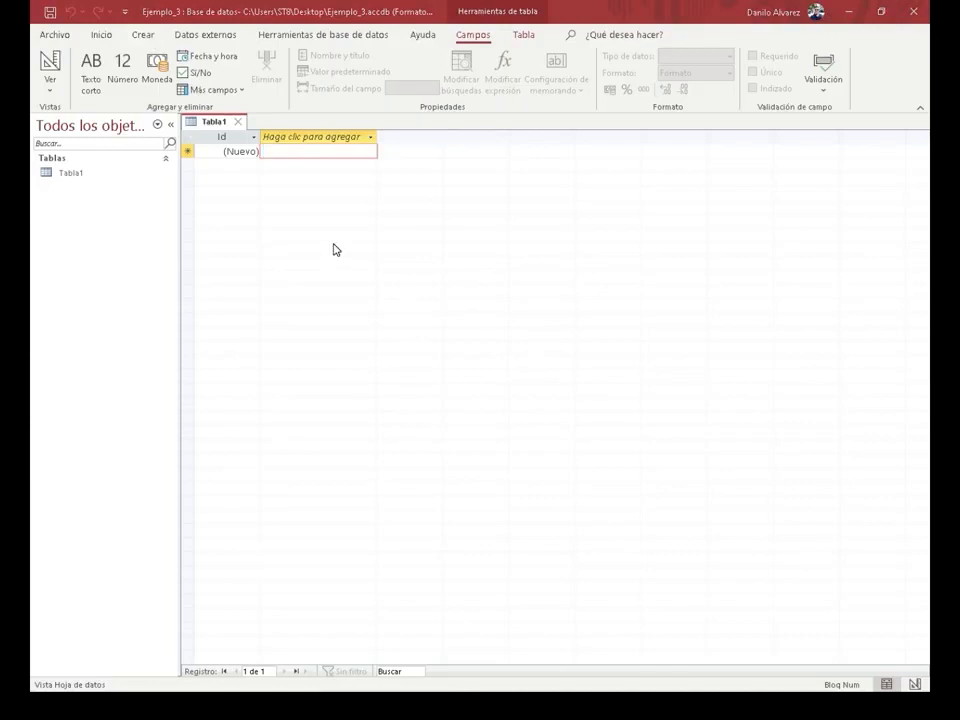
pyautogui.click(220, 40)
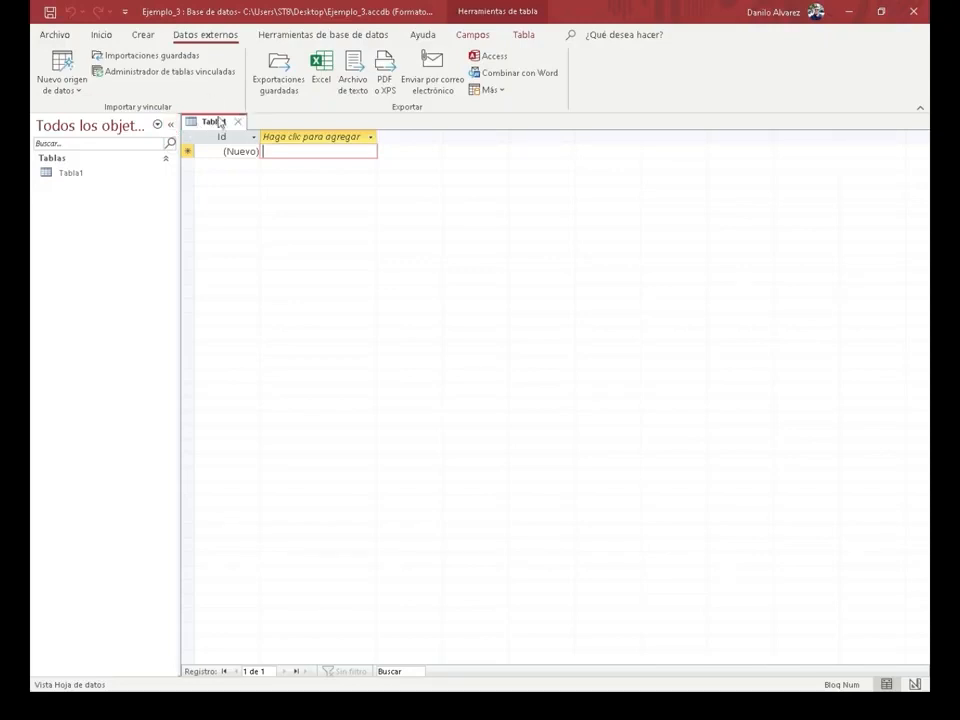
pyautogui.hotkey('alt', 'Tab')
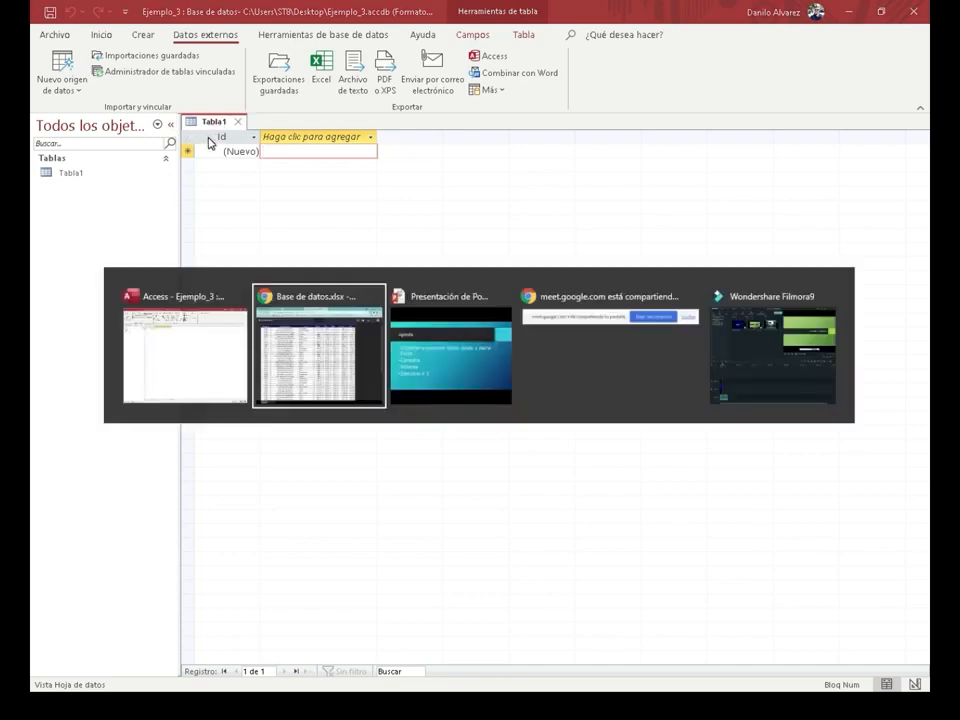
pyautogui.hotkey('alt', 'Tab')
pyautogui.hotkey('alt', 'Tab')
pyautogui.hotkey('alt', 'Tab')
pyautogui.hotkey('alt', 'Tab')
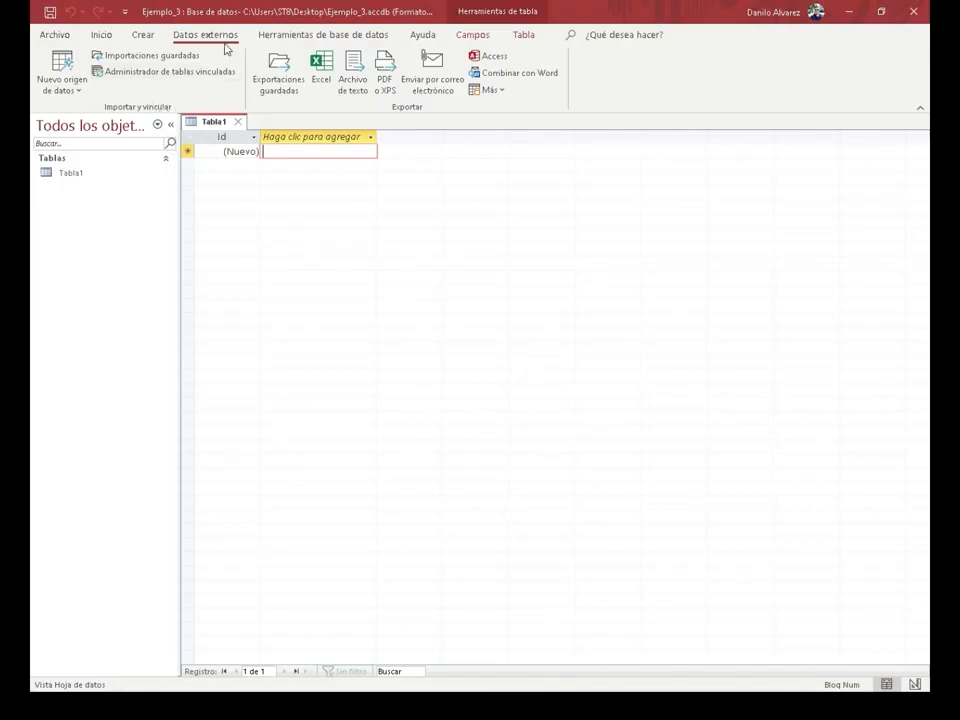
# Examine the new data source options for importing from files, databases, online services and other origins
pyautogui.click(79, 89)
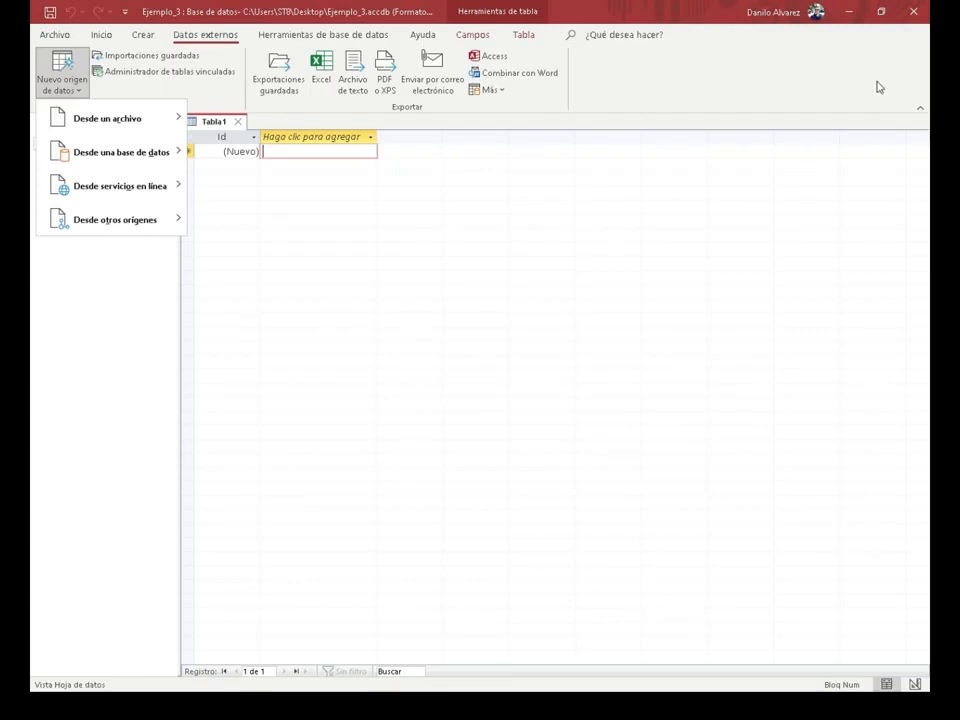
pyautogui.moveTo(129, 119)
pyautogui.click(73, 80)
pyautogui.click(73, 80)
pyautogui.click(151, 90)
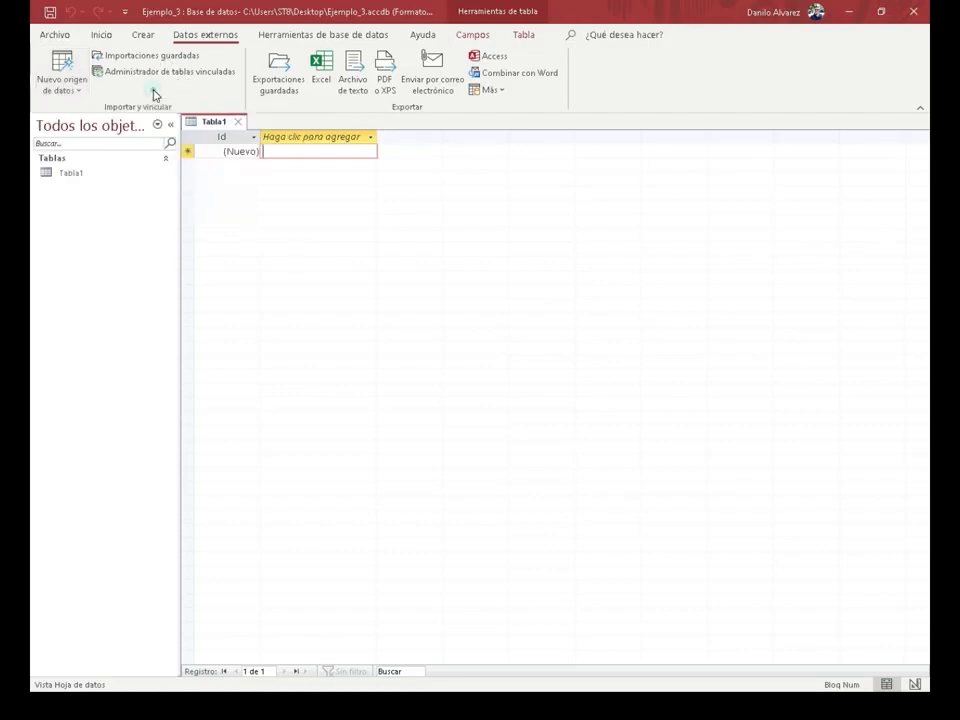
pyautogui.click(73, 87)
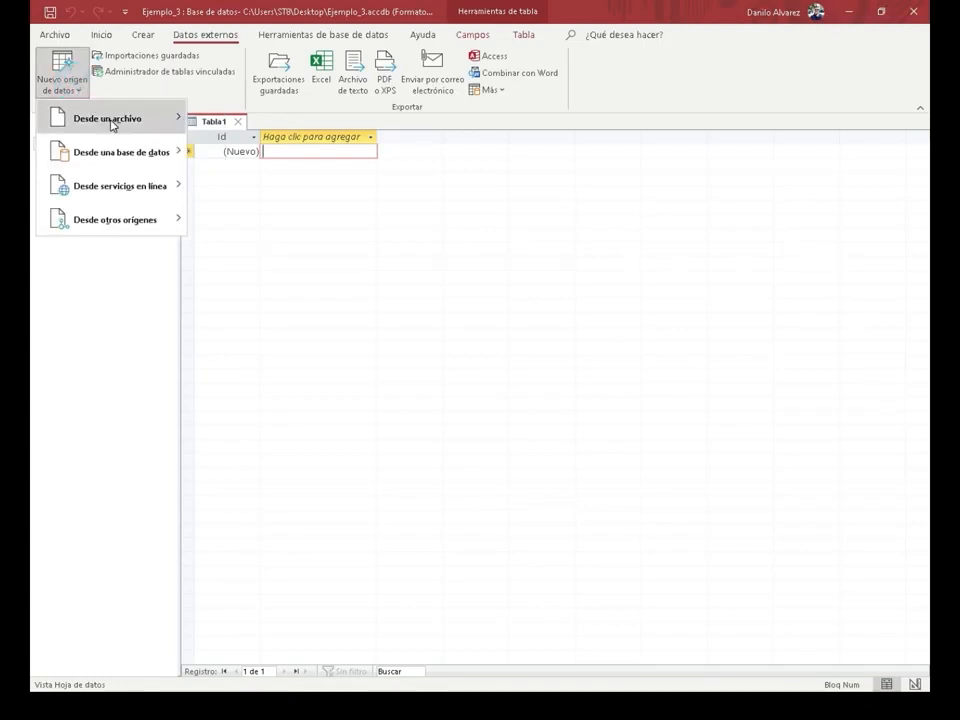
pyautogui.moveTo(112, 124)
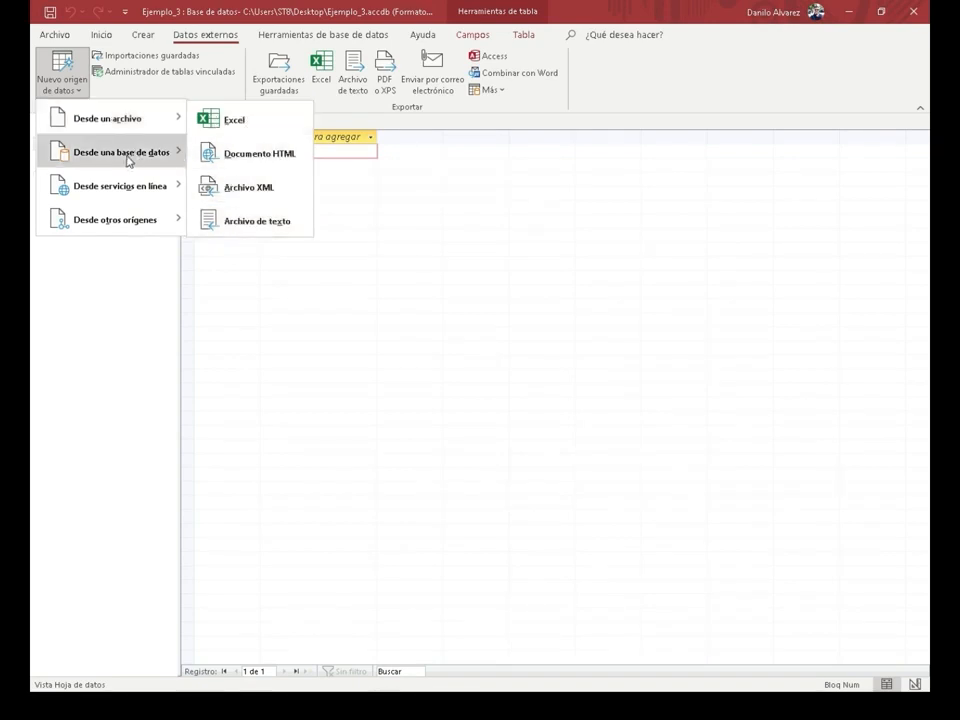
pyautogui.moveTo(128, 157)
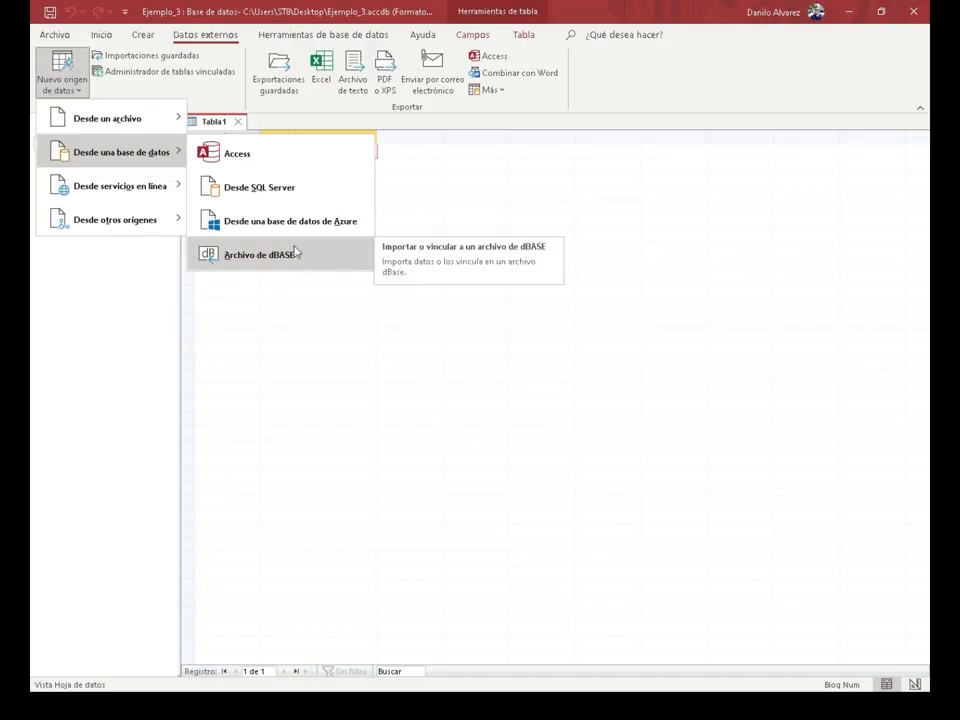
pyautogui.moveTo(146, 195)
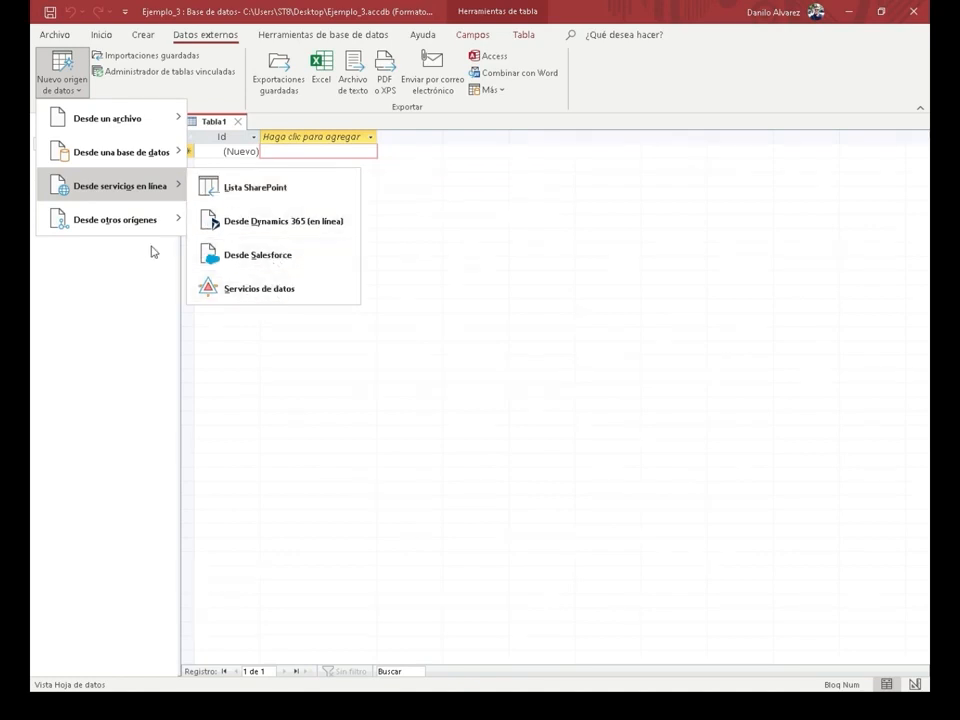
pyautogui.moveTo(134, 227)
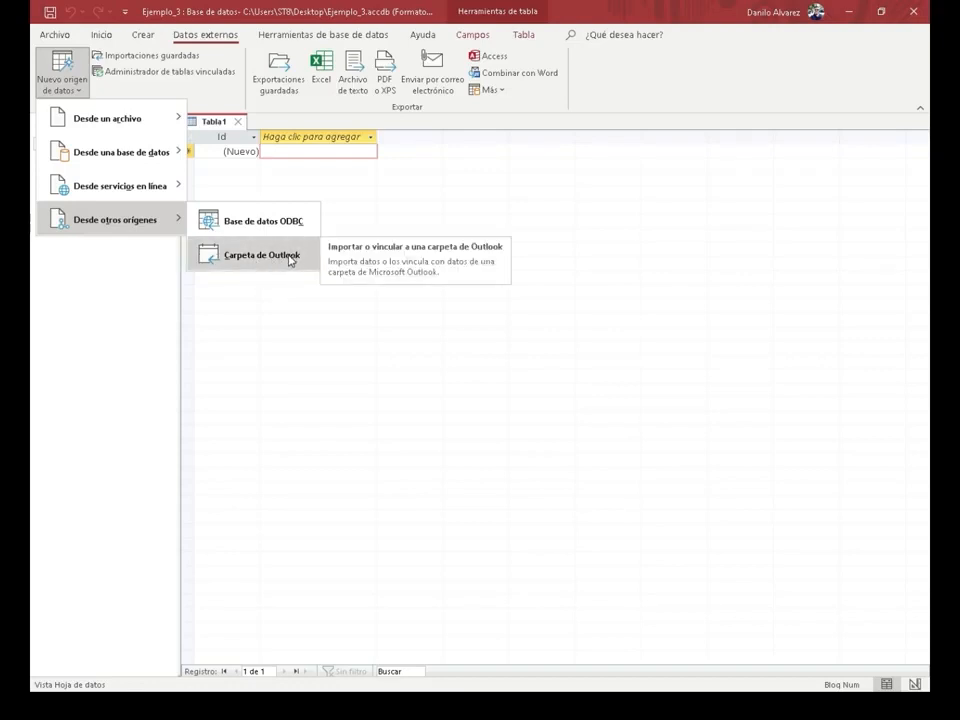
# Start importing data from an Excel file and browse to the Escritorio folder for the source
pyautogui.moveTo(137, 131)
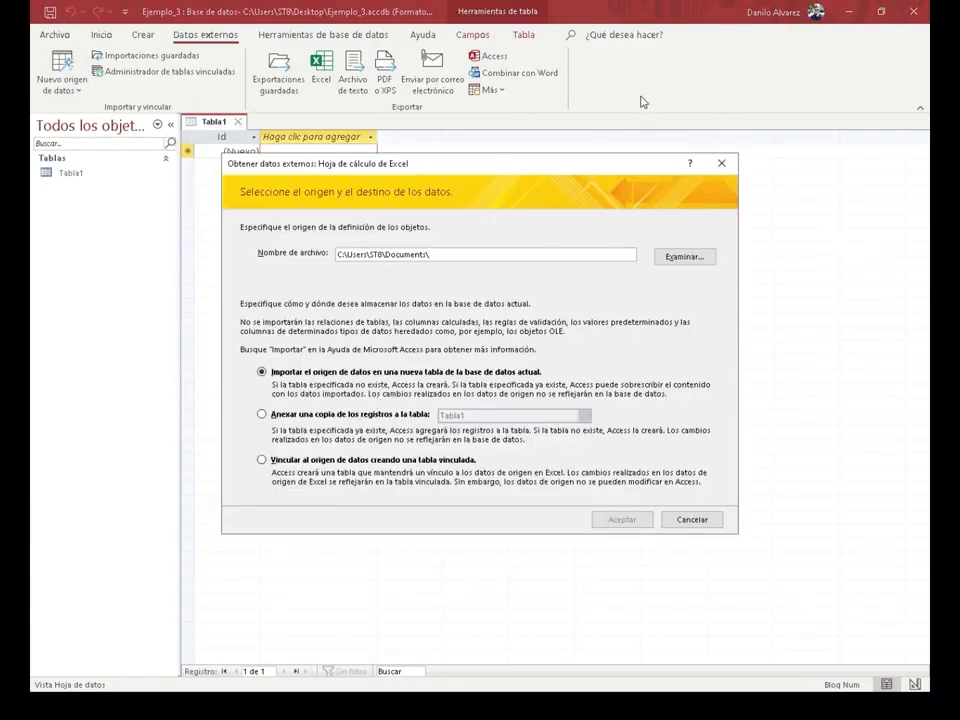
pyautogui.moveTo(496, 165); pyautogui.dragTo(560, 193)
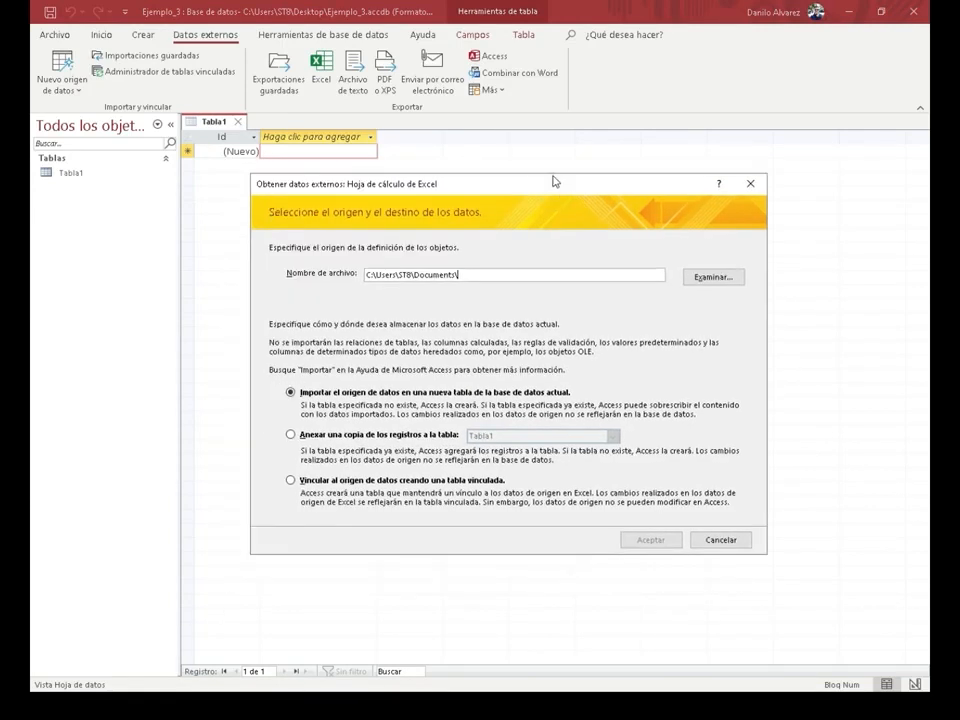
pyautogui.click(711, 280)
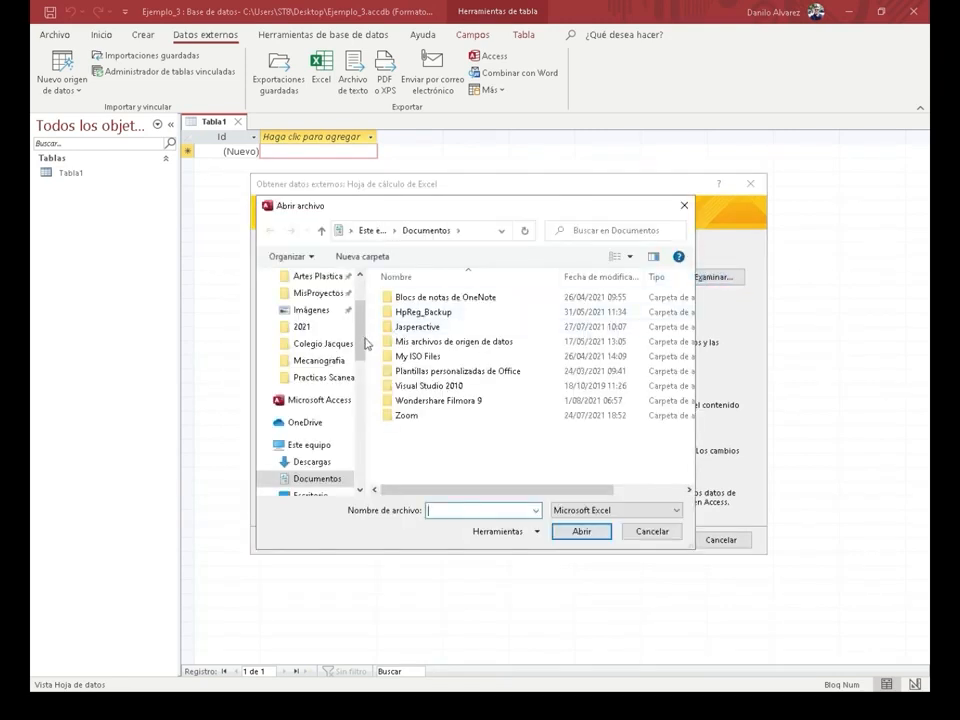
pyautogui.scroll(3, 330, 350)
pyautogui.click(306, 307)
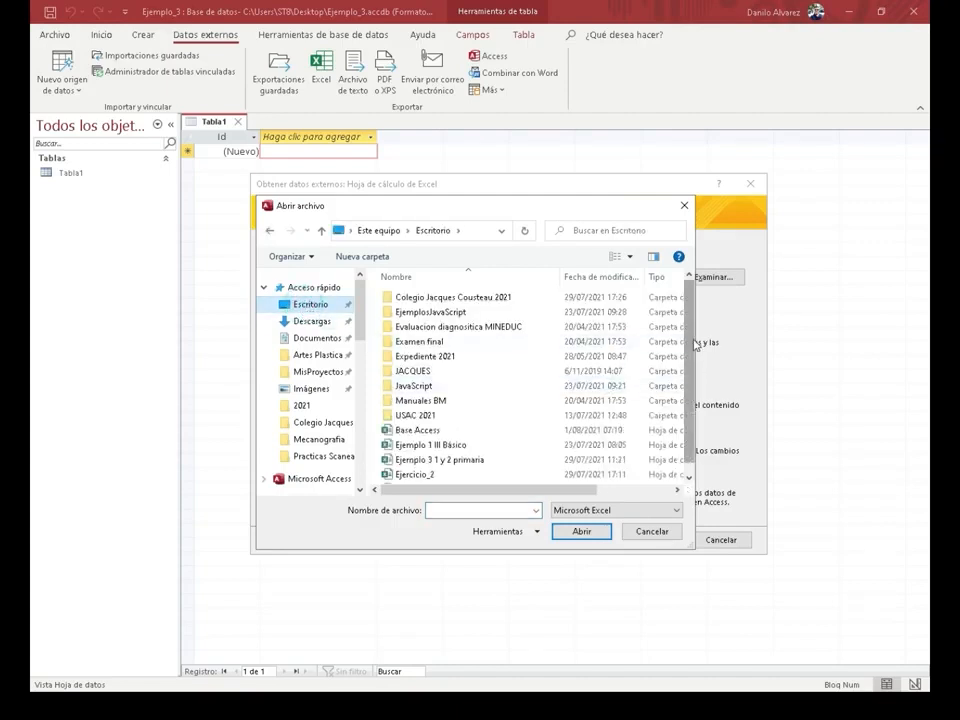
# Select the Base Access workbook as the source and import it into a new table of the current database
pyautogui.scroll(-1, 660, 358)
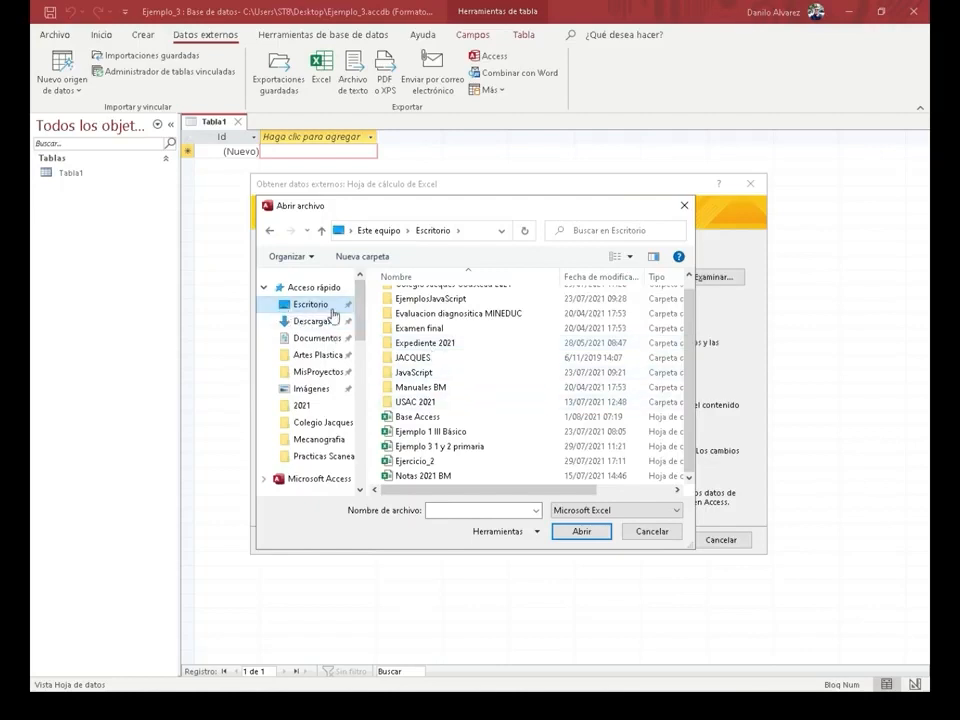
pyautogui.scroll(1, 630, 390)
pyautogui.scroll(-1, 618, 392)
pyautogui.scroll(1, 617, 388)
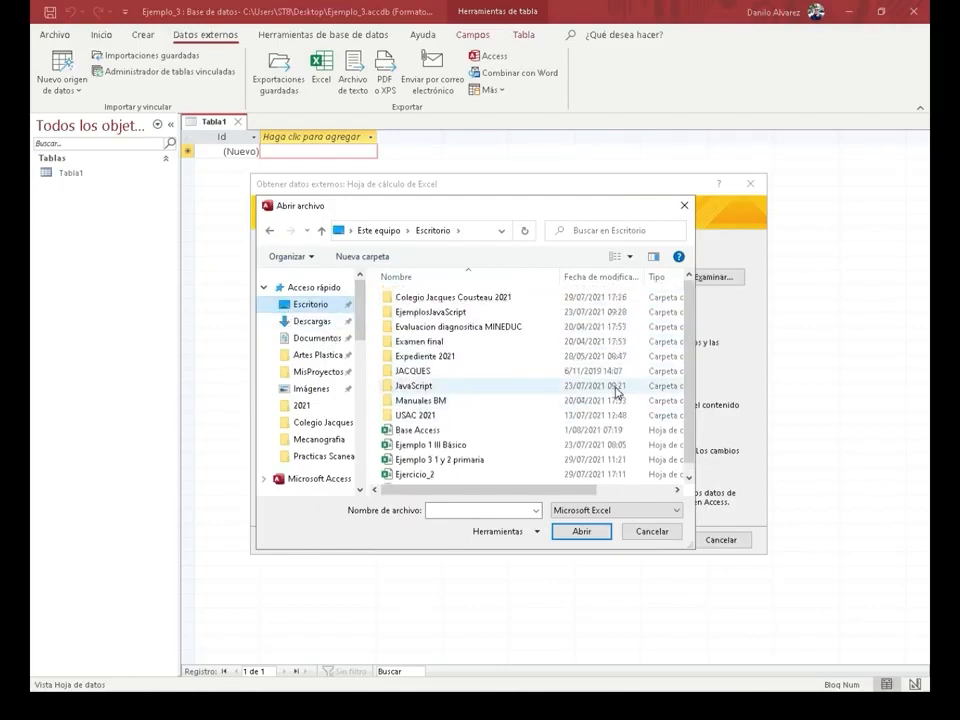
pyautogui.scroll(-1, 615, 386)
pyautogui.click(430, 417)
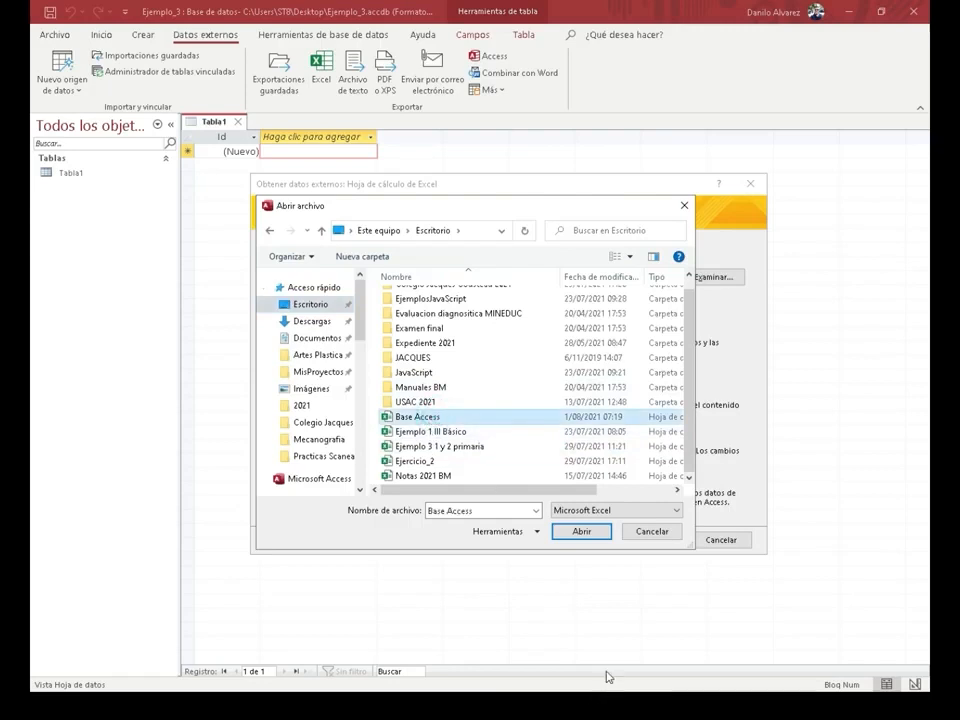
pyautogui.click(580, 531)
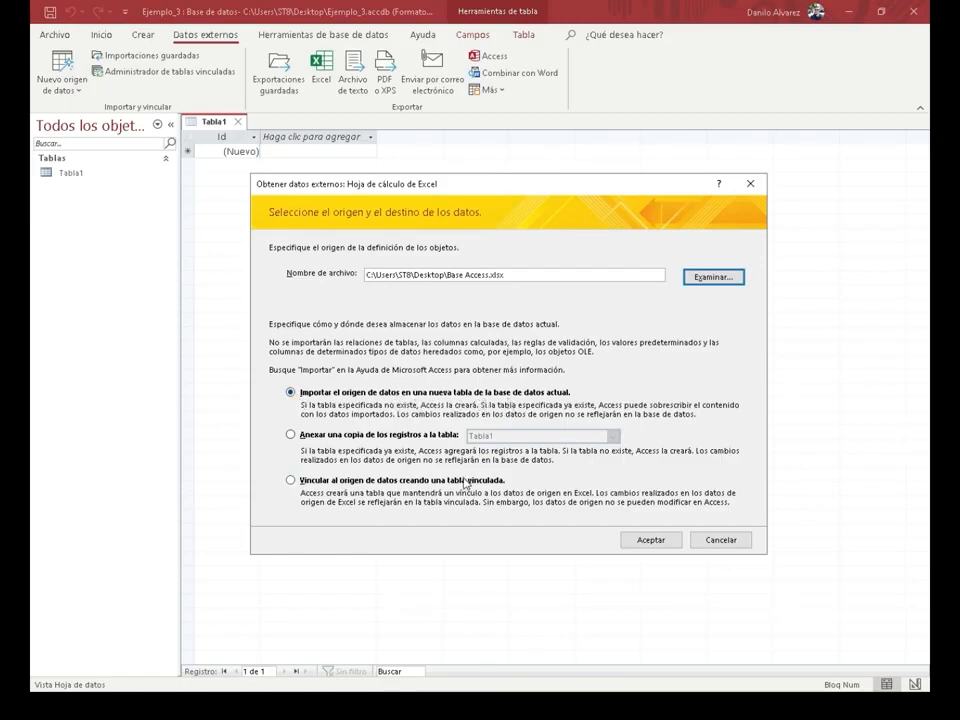
pyautogui.click(658, 543)
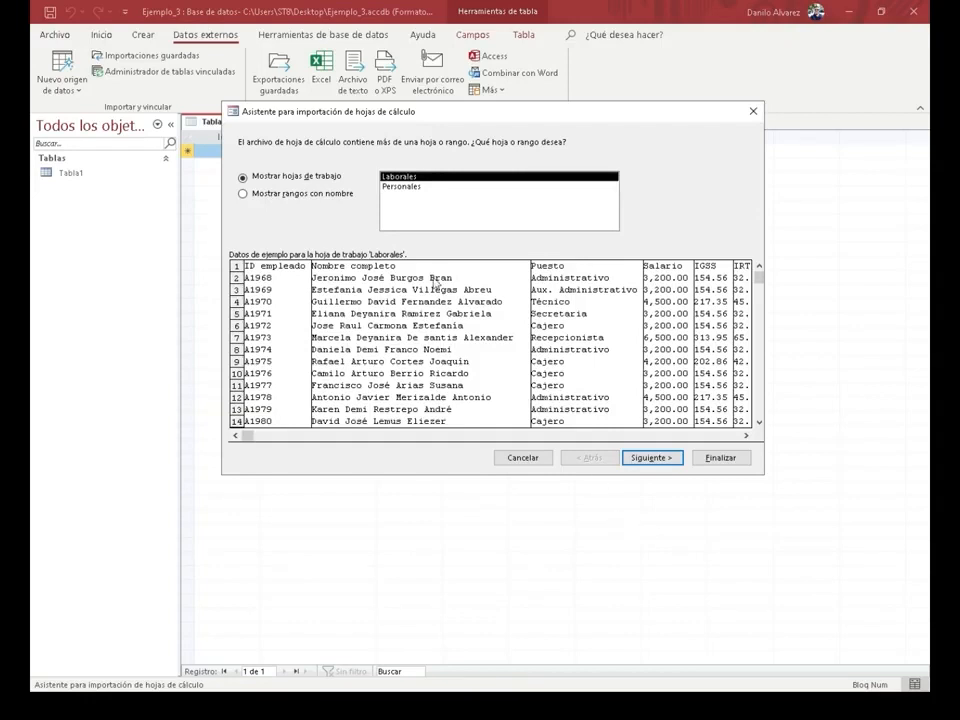
# Compare the previews of the Personales and Laborales worksheets and choose Laborales for the import
pyautogui.click(400, 187)
pyautogui.click(400, 176)
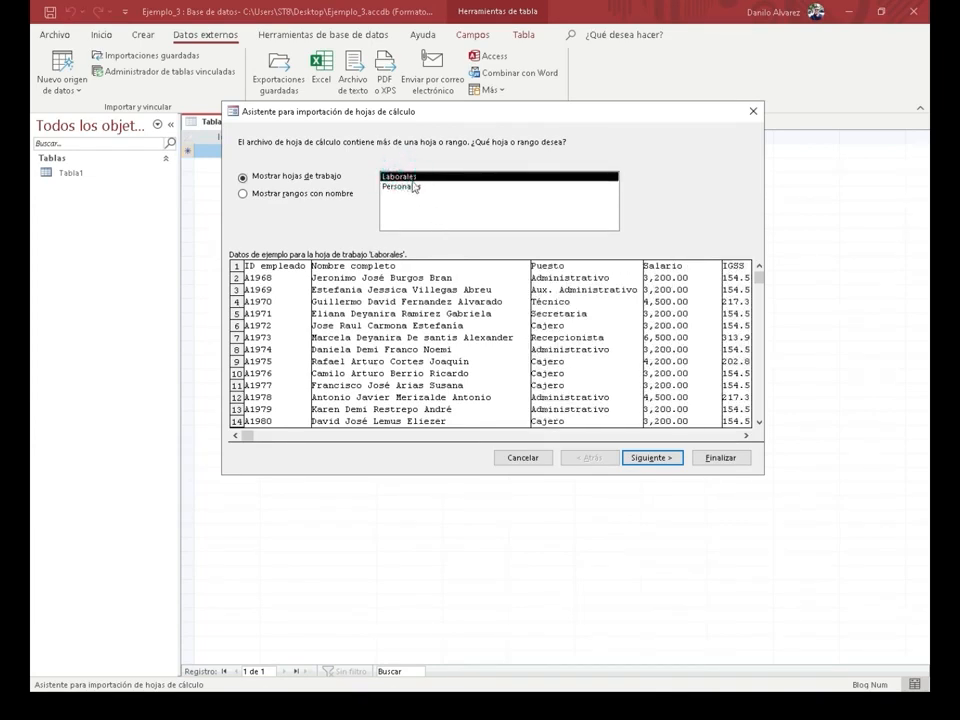
pyautogui.click(411, 187)
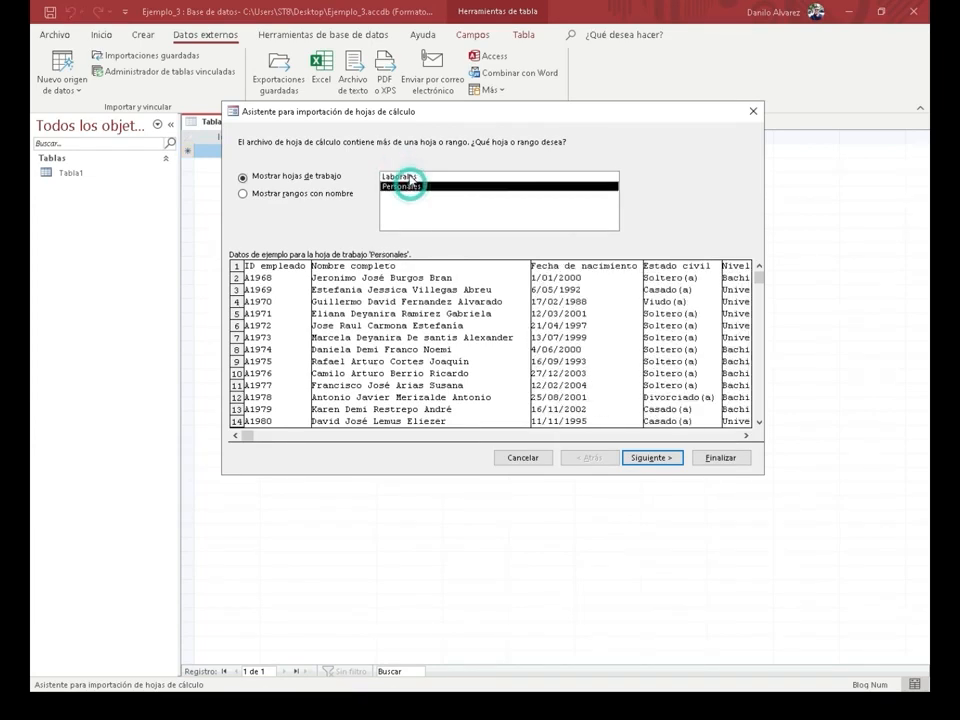
pyautogui.click(409, 177)
pyautogui.click(410, 187)
pyautogui.click(412, 176)
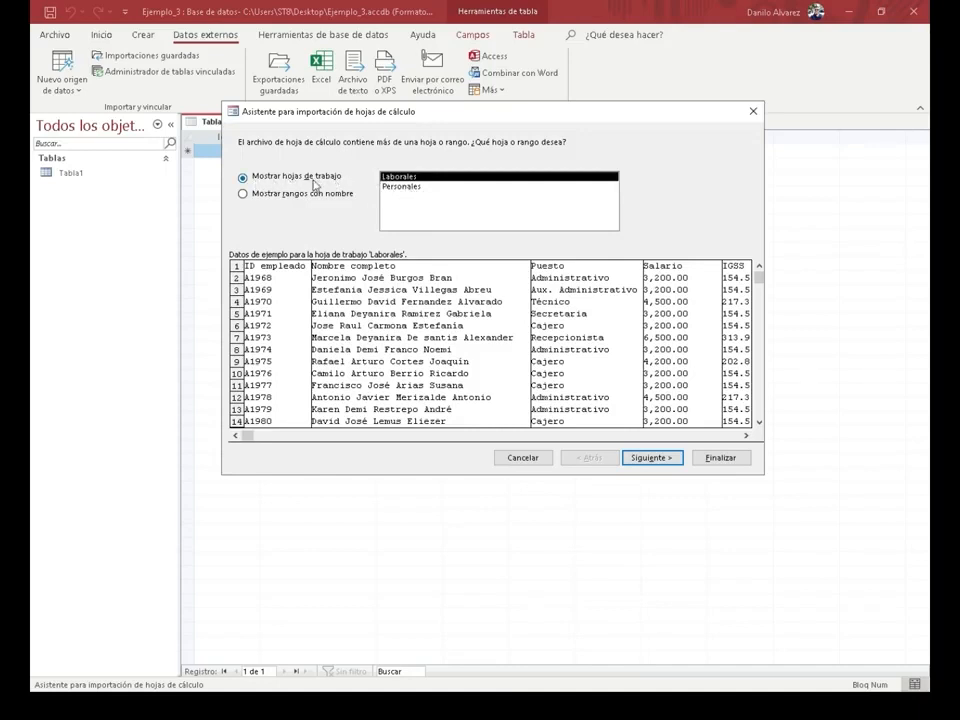
pyautogui.click(655, 458)
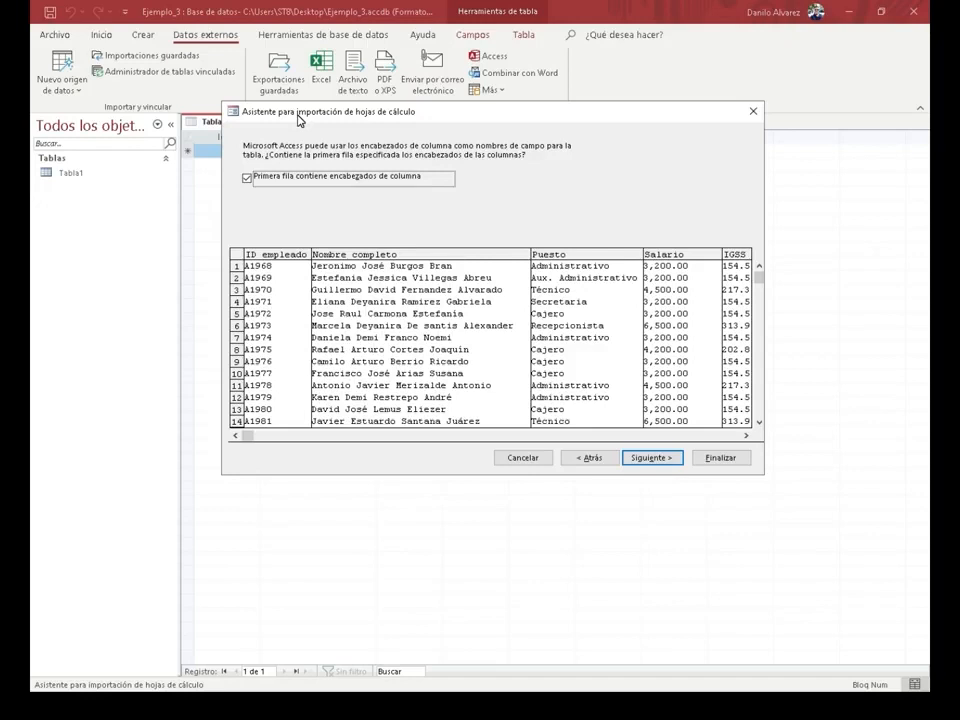
# Preview the data without column headings, restore the first row as column headings and continue to the field options
pyautogui.click(247, 179)
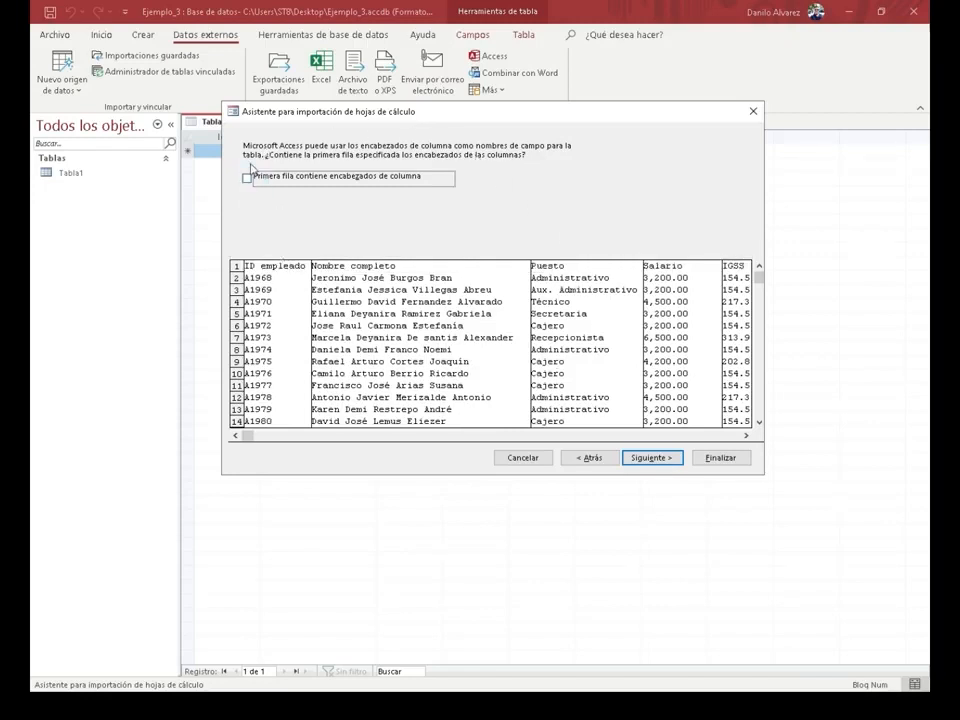
pyautogui.click(248, 180)
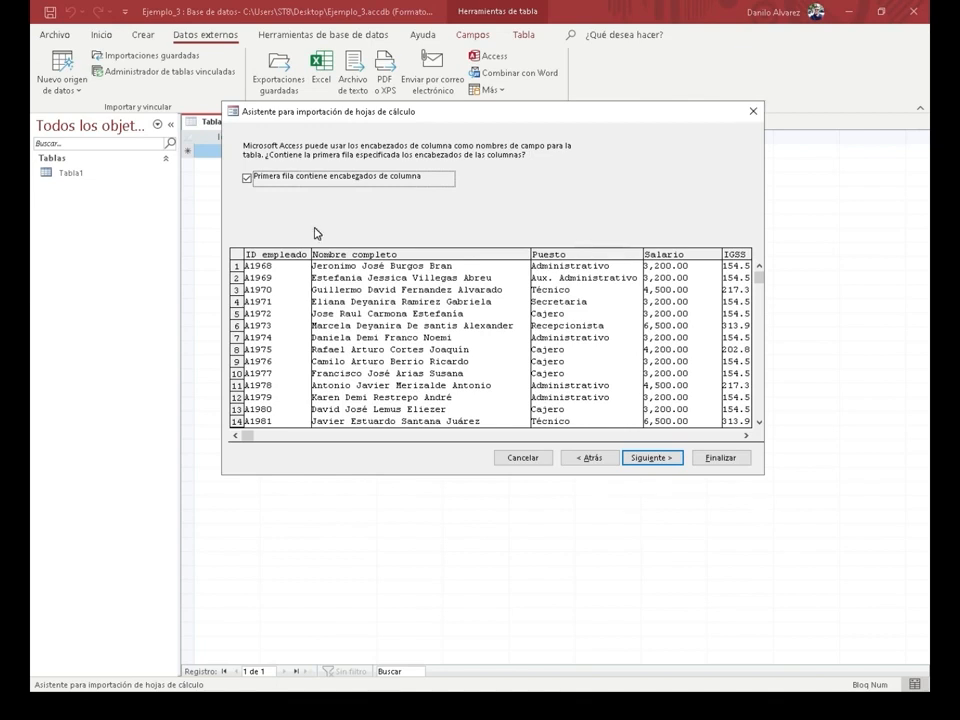
pyautogui.hotkey('alt', 'Tab')
pyautogui.hotkey('alt', 'Tab')
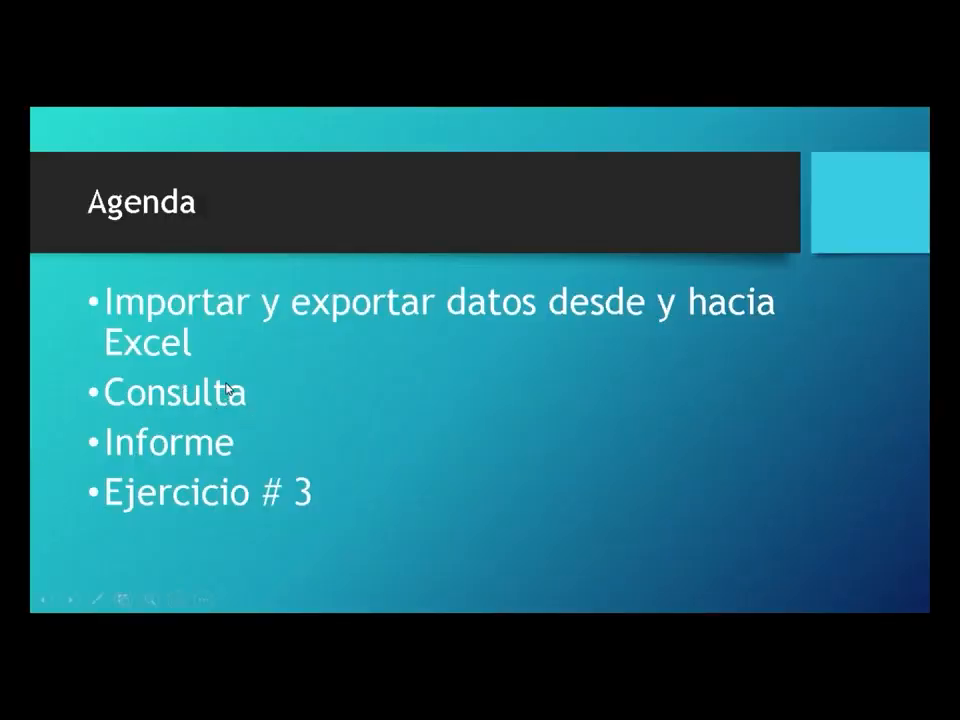
pyautogui.hotkey('alt', 'Tab')
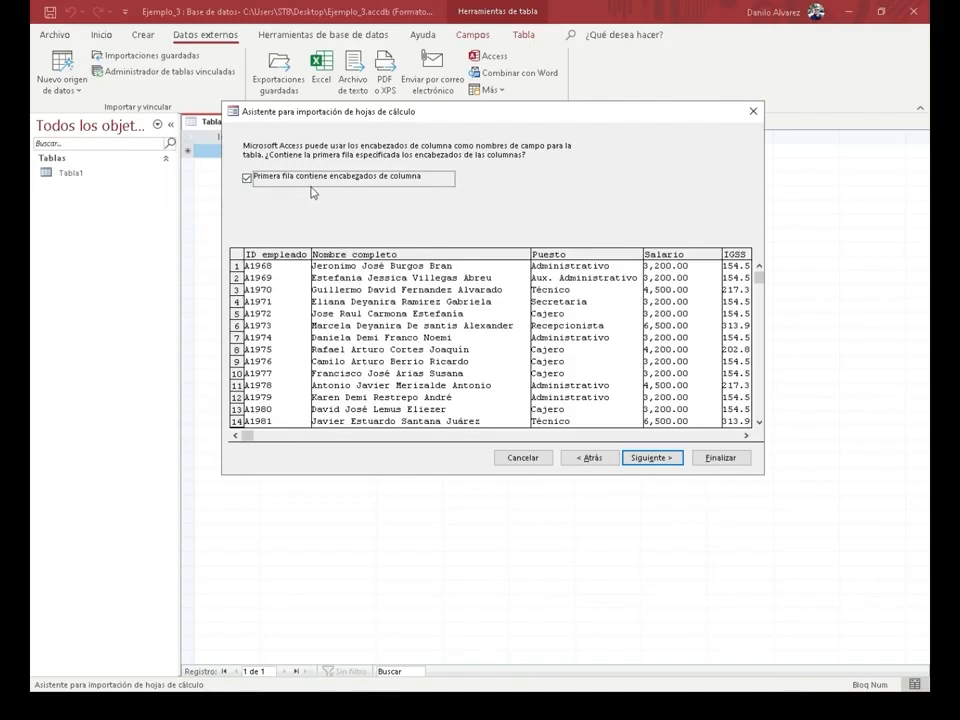
pyautogui.click(673, 459)
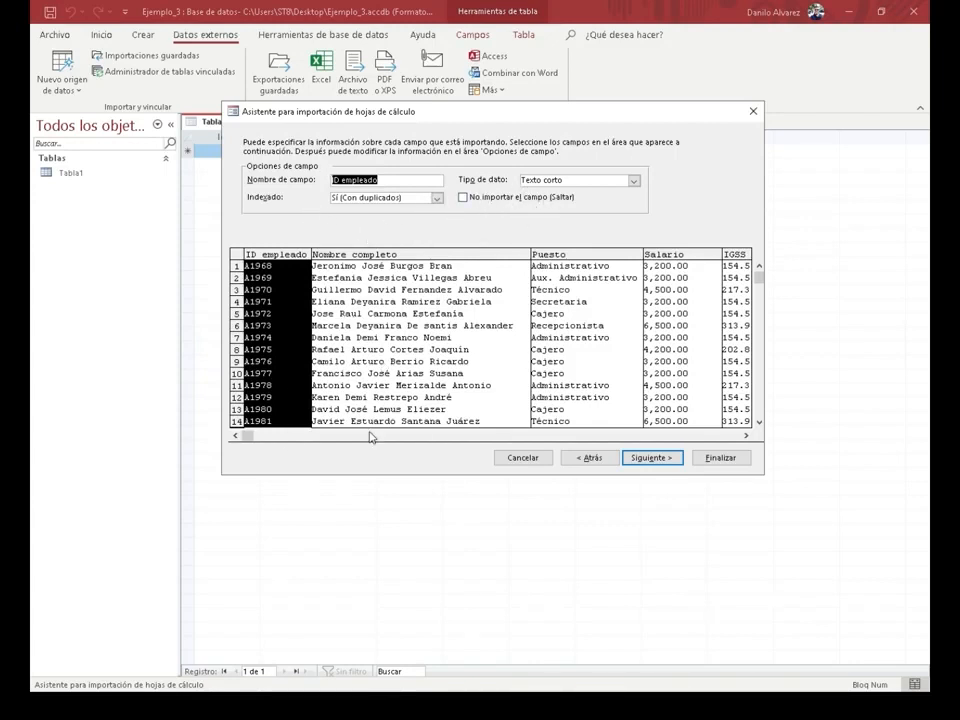
# Let Access add the primary key and finish importing the Laborales table without saving the import steps
pyautogui.click(647, 458)
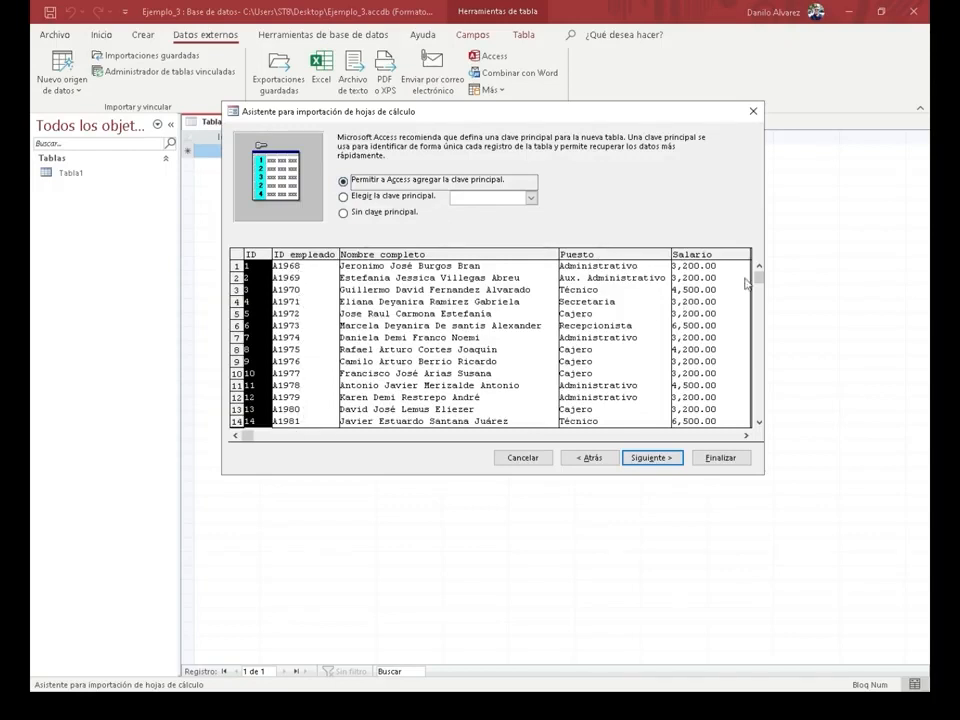
pyautogui.moveTo(758, 279); pyautogui.dragTo(765, 252)
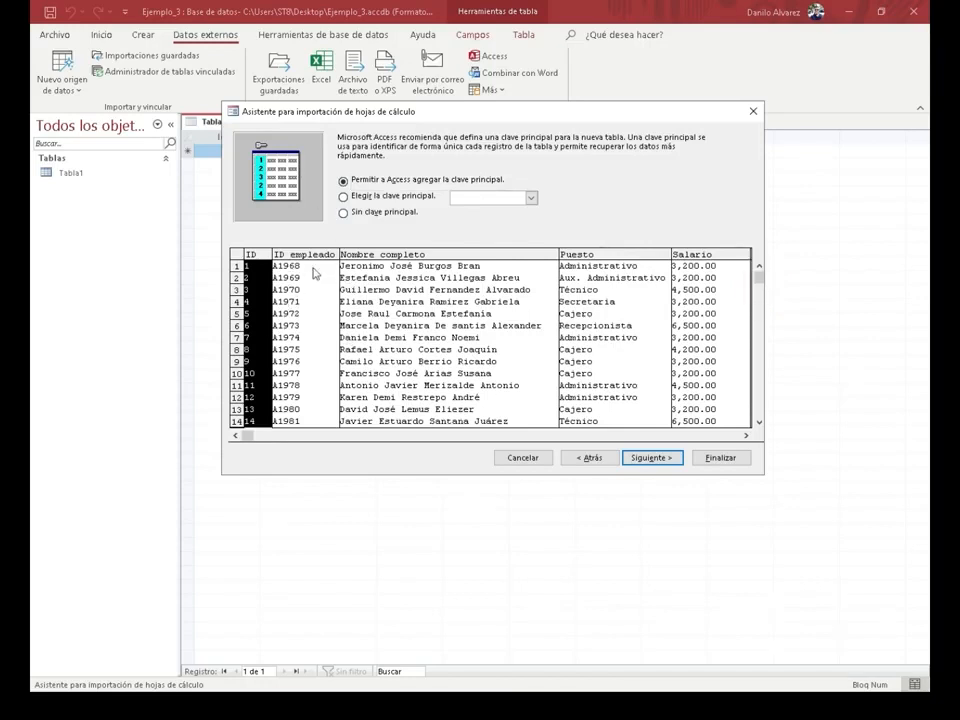
pyautogui.click(380, 198)
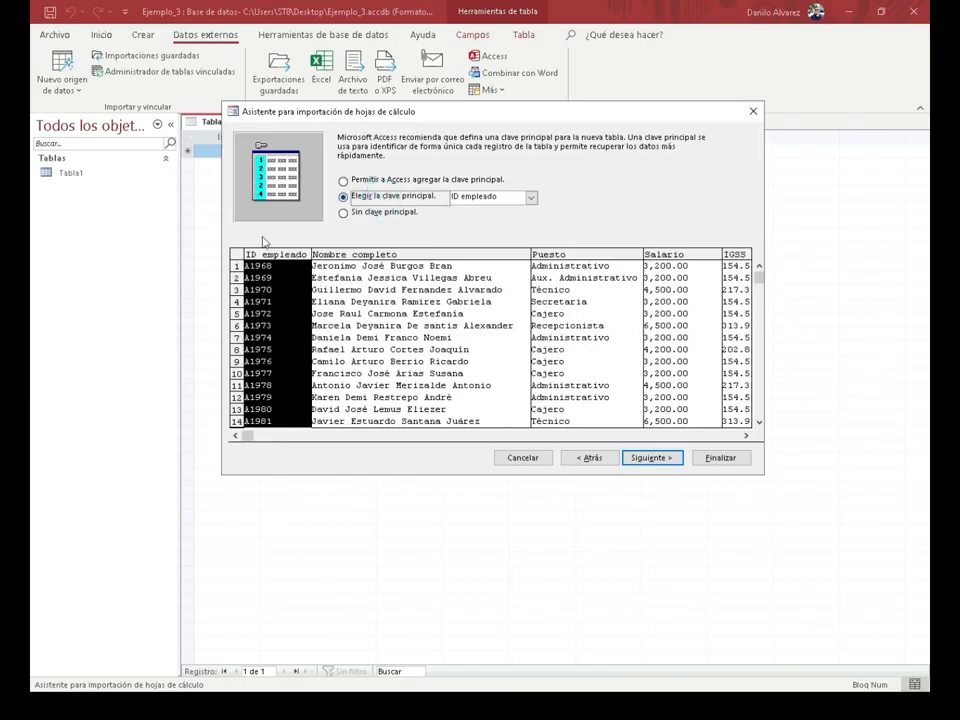
pyautogui.click(378, 184)
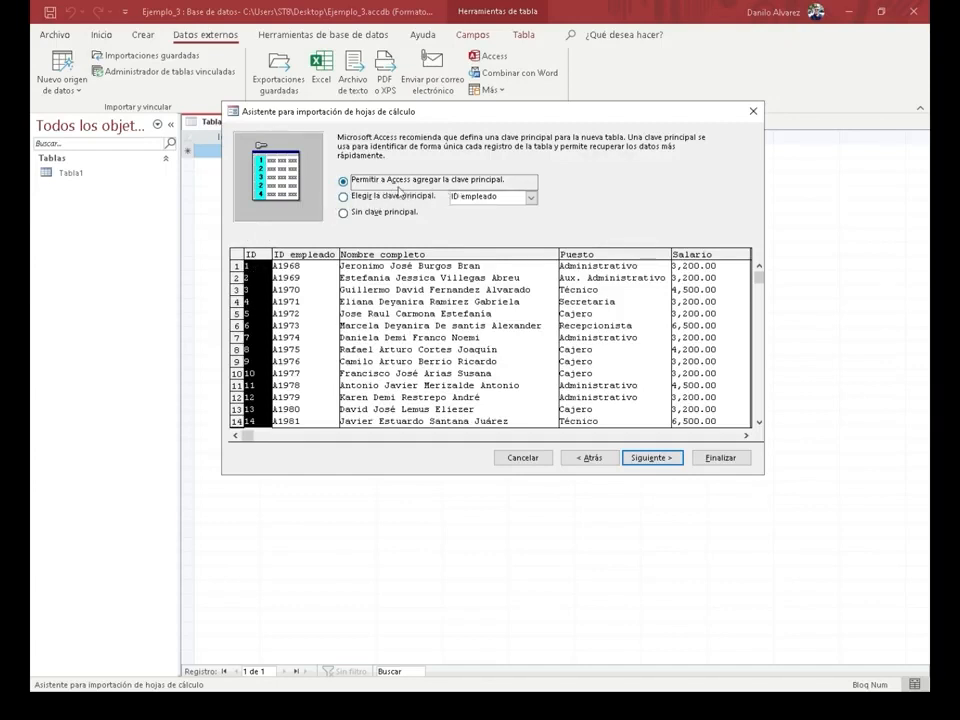
pyautogui.click(662, 457)
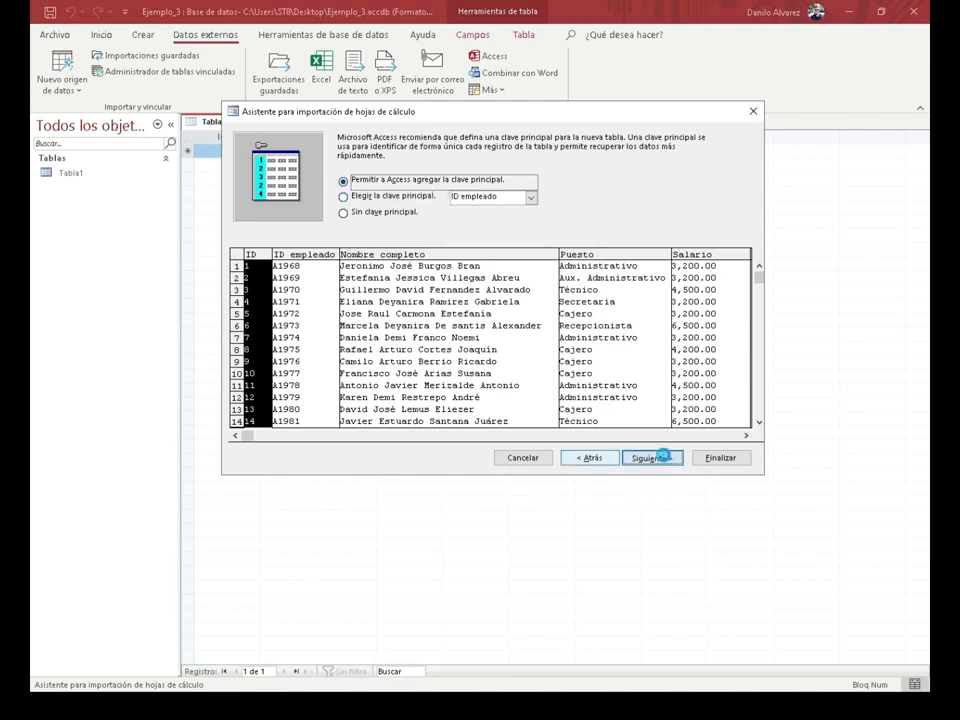
pyautogui.click(716, 459)
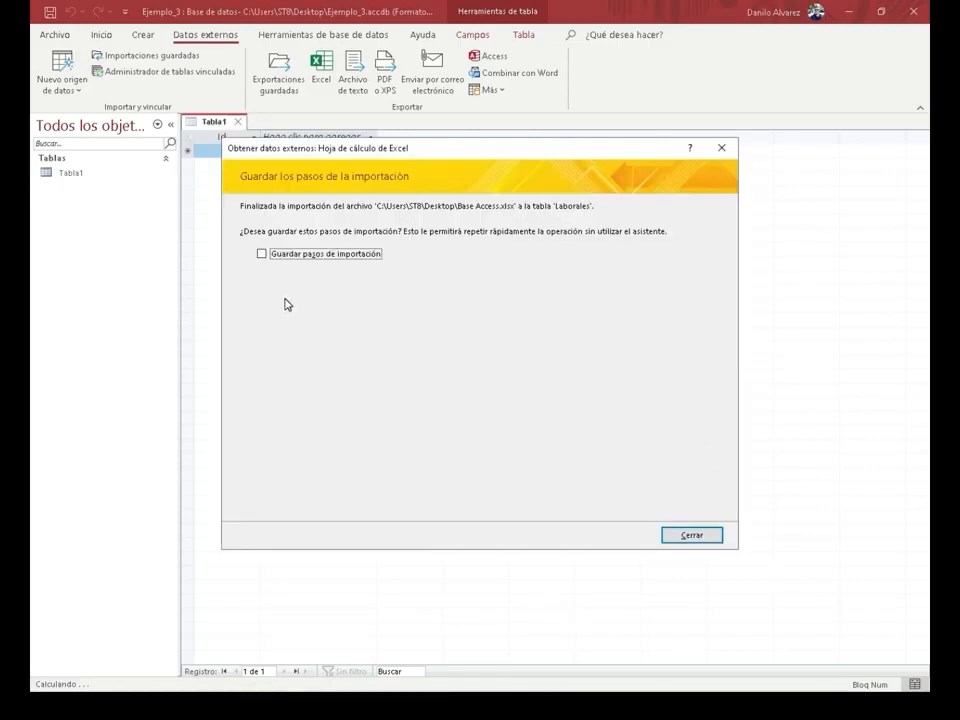
pyautogui.click(708, 536)
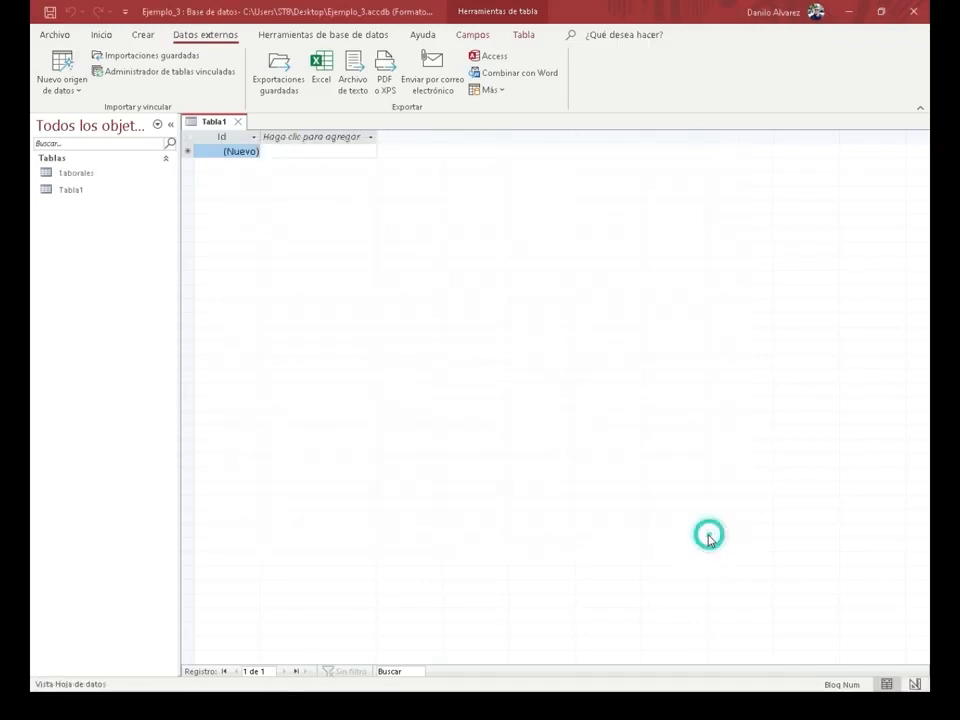
# Open the imported Laborales table and close the empty Tabla1
pyautogui.doubleClick(84, 174)
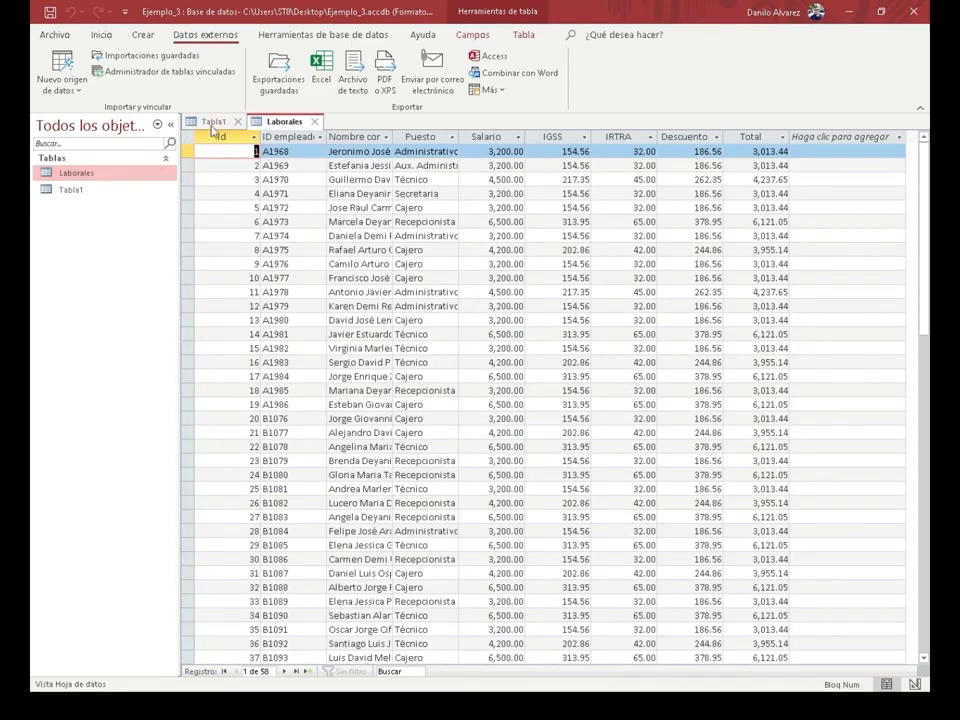
pyautogui.rightClick(212, 128)
pyautogui.click(247, 155)
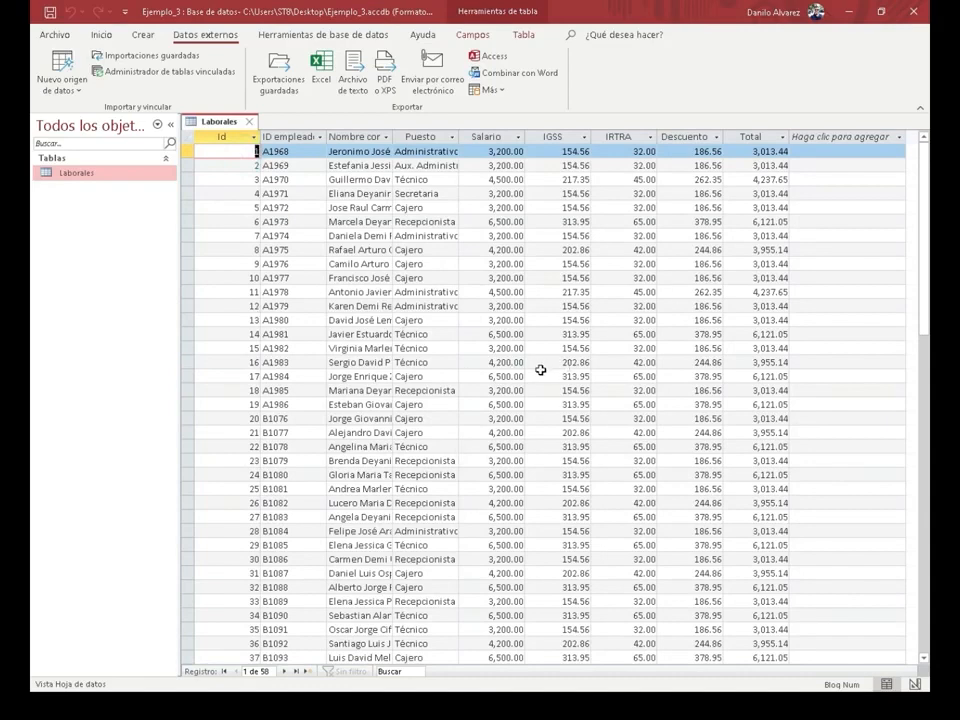
# Look through the Laborales records and fit the Nombre completo column to the width of its contents
pyautogui.scroll(-11, 542, 366)
pyautogui.scroll(11, 542, 366)
pyautogui.doubleClick(391, 136)
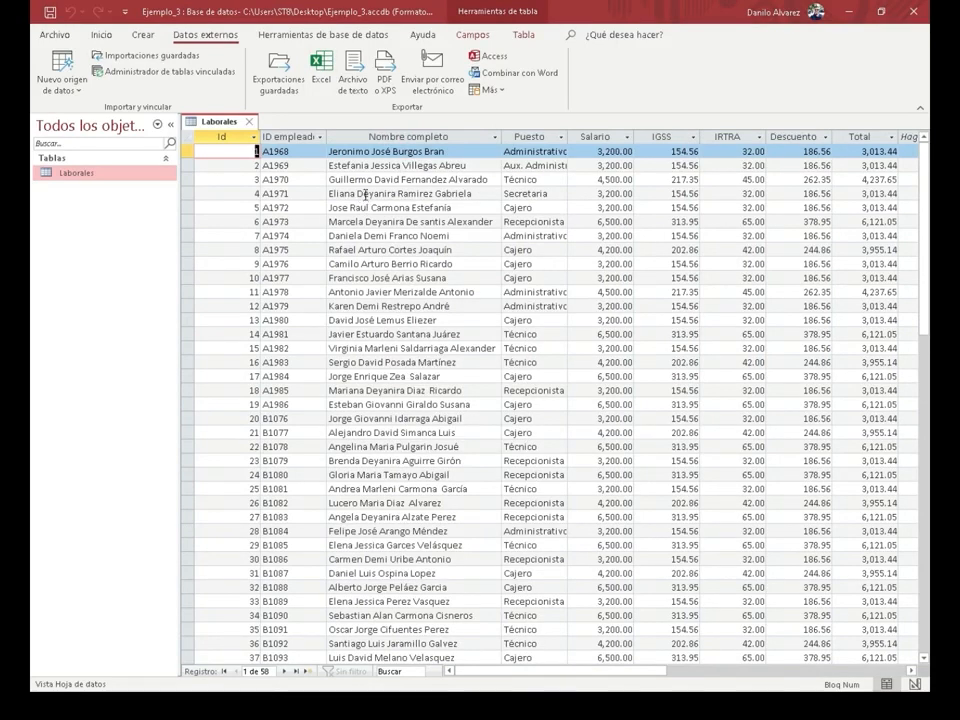
# Start importing an Excel sheet into a new table, using the Base Access workbook from the desktop as the source
pyautogui.click(70, 85)
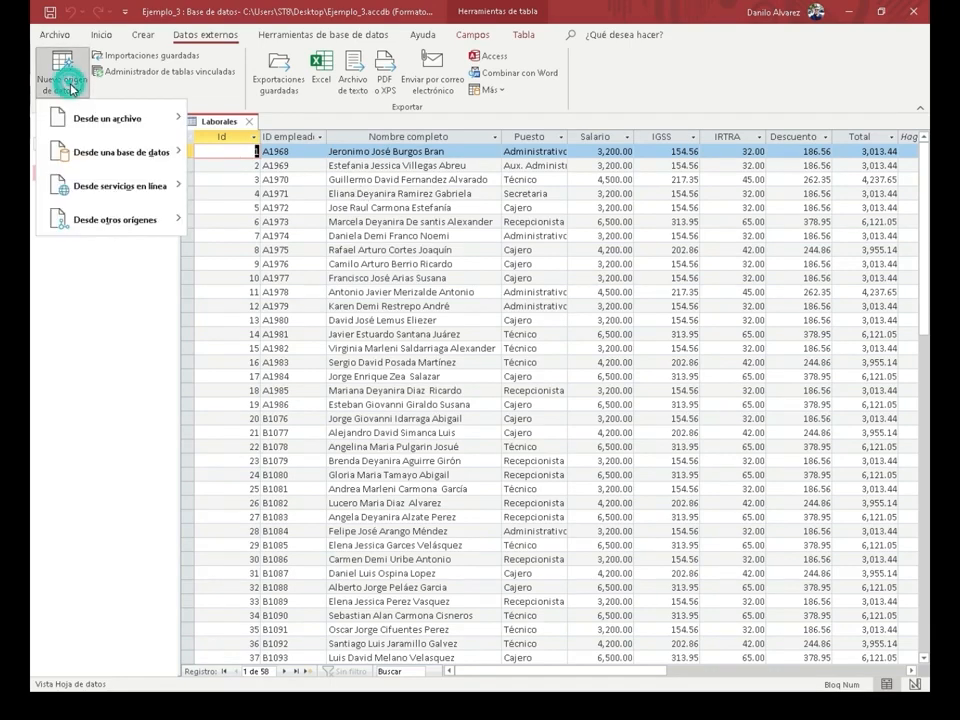
pyautogui.click(115, 70)
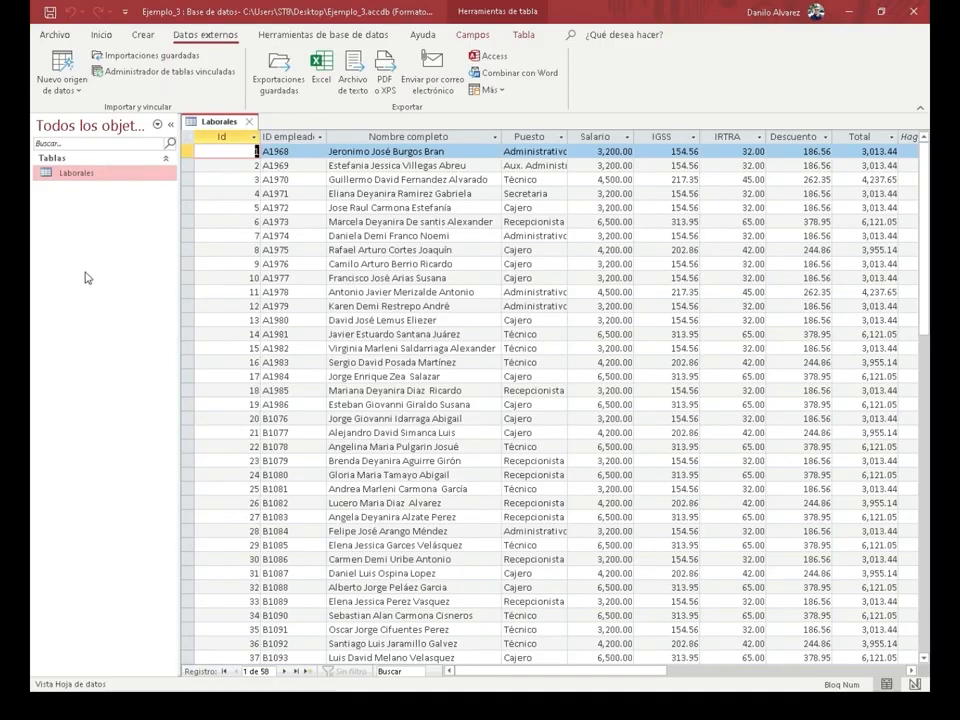
pyautogui.click(75, 80)
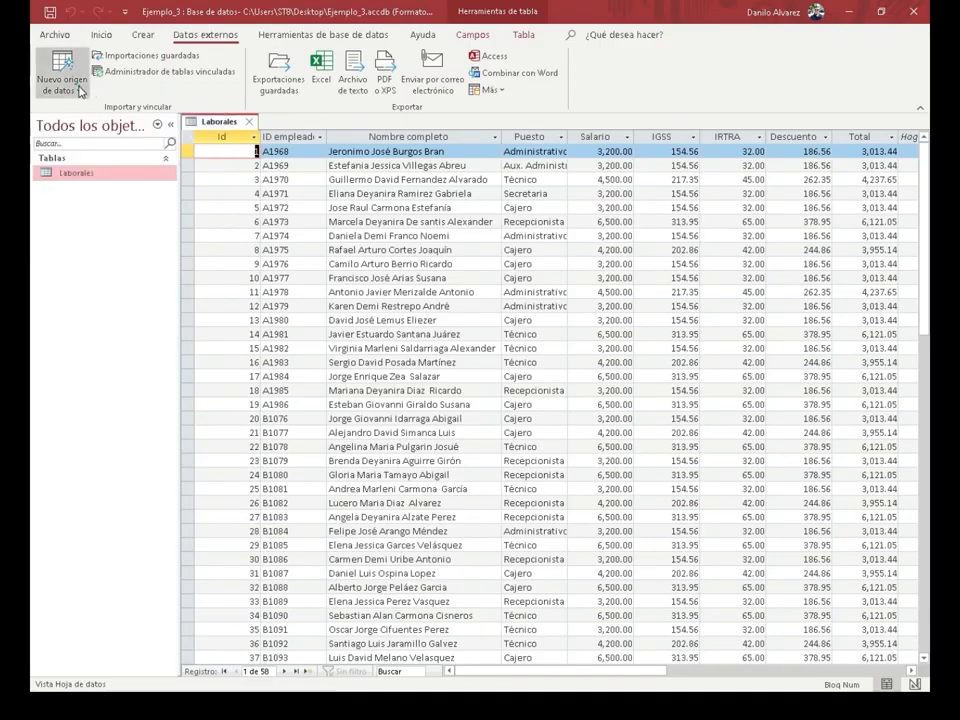
pyautogui.moveTo(99, 131)
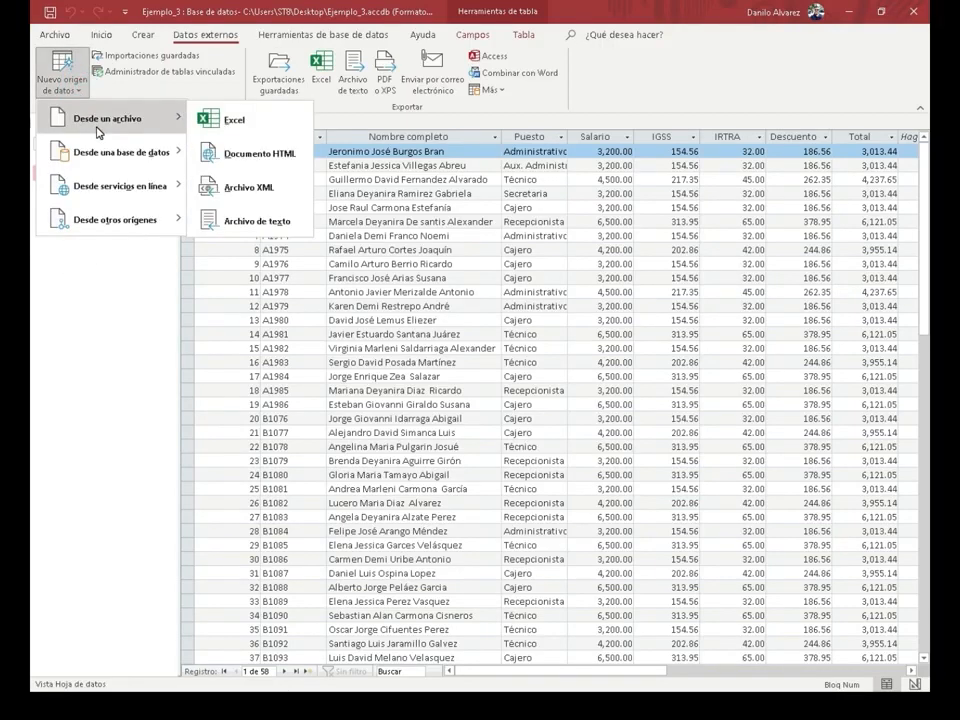
pyautogui.click(236, 121)
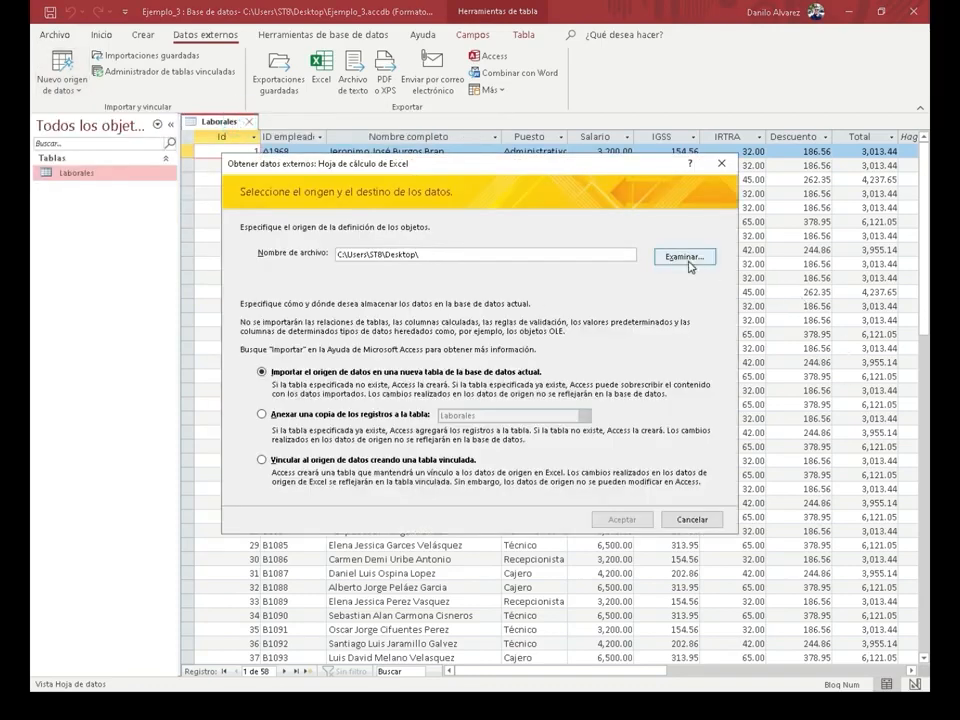
pyautogui.click(686, 258)
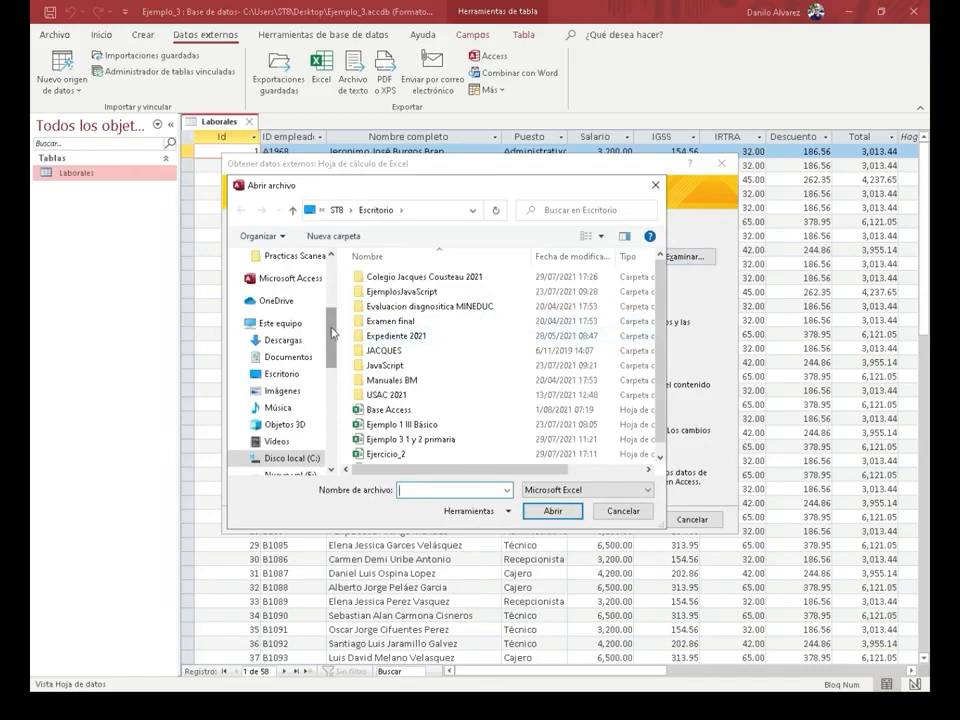
pyautogui.moveTo(333, 333); pyautogui.dragTo(289, 281)
pyautogui.click(285, 283)
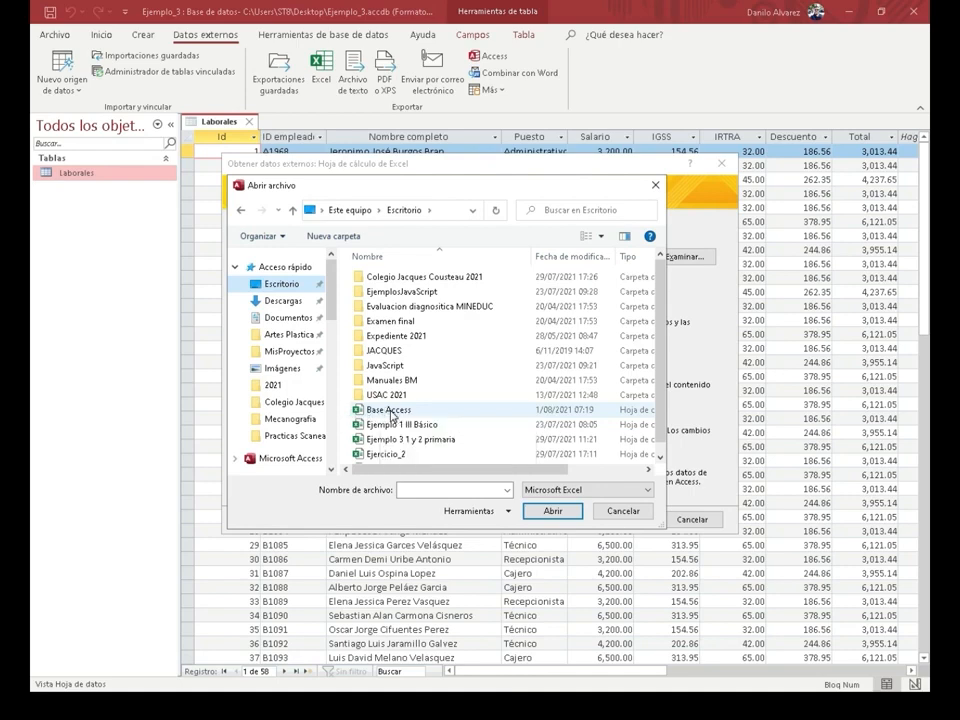
pyautogui.doubleClick(387, 410)
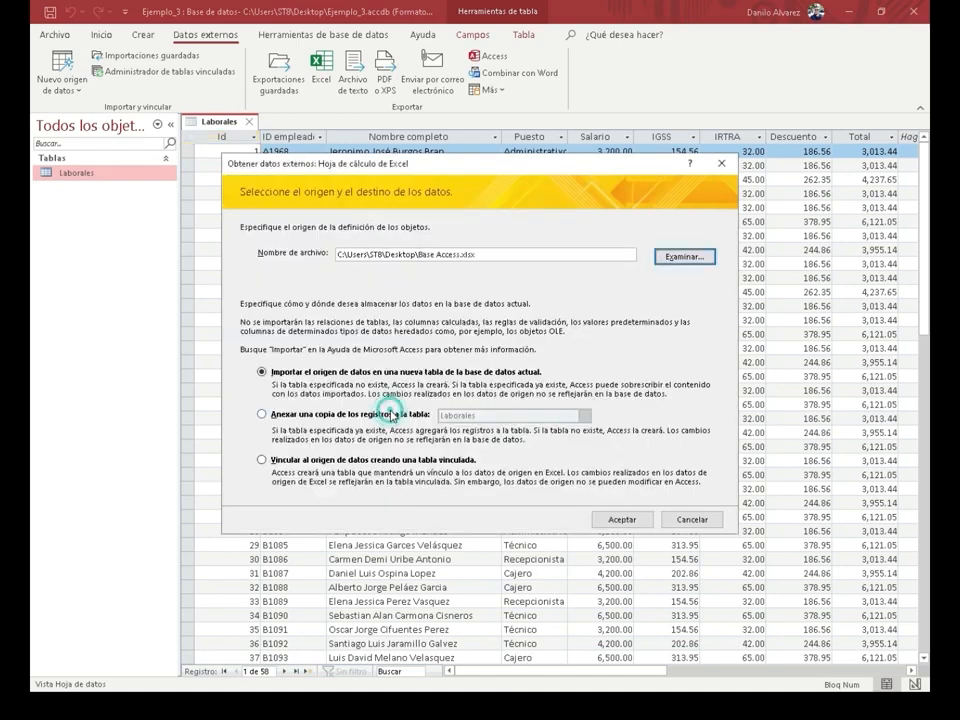
pyautogui.click(620, 520)
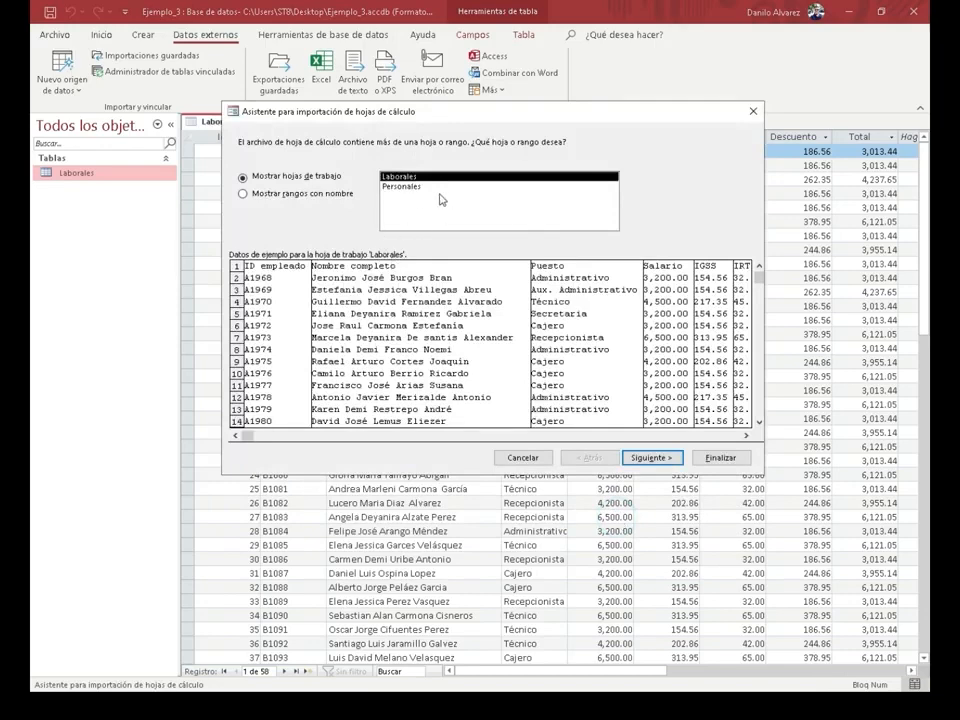
# Choose the Personales sheet, use its first row as column headings and accept the default field options
pyautogui.click(405, 187)
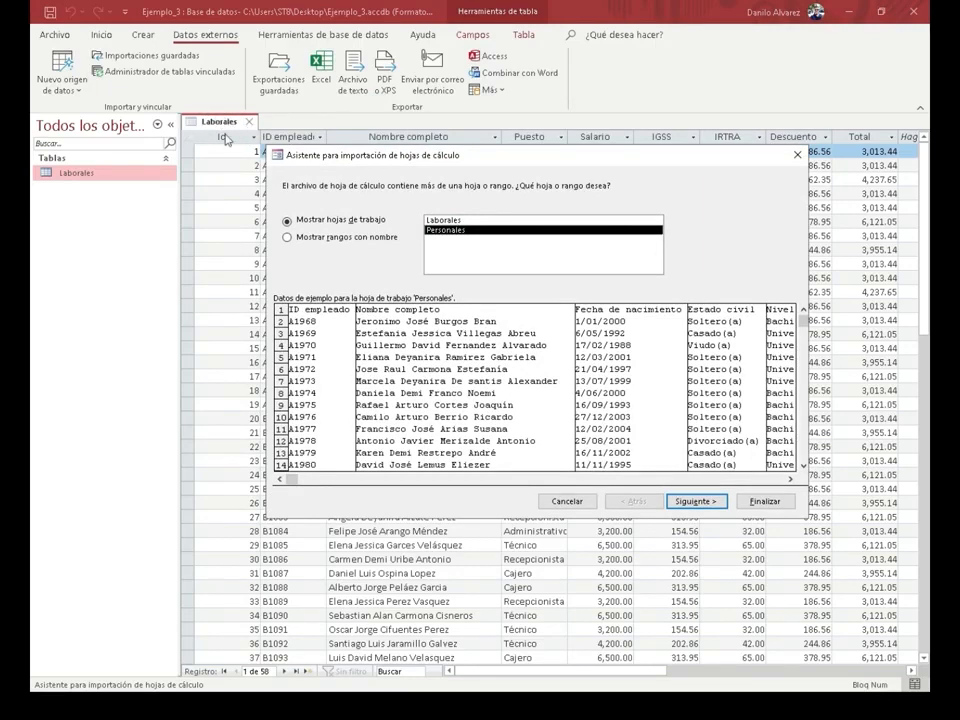
pyautogui.click(697, 502)
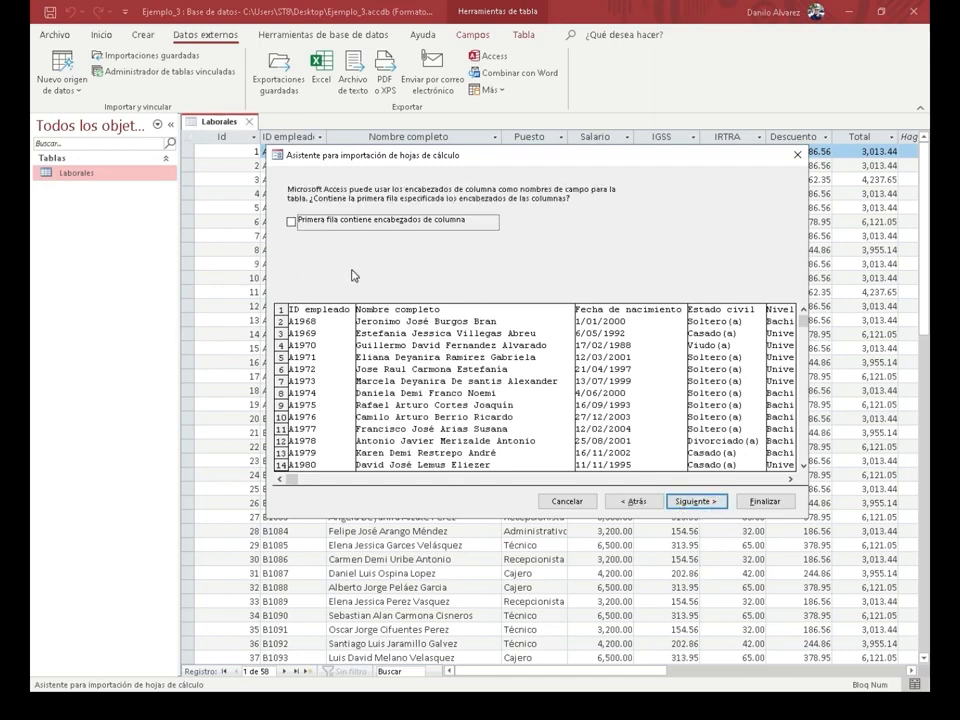
pyautogui.click(291, 222)
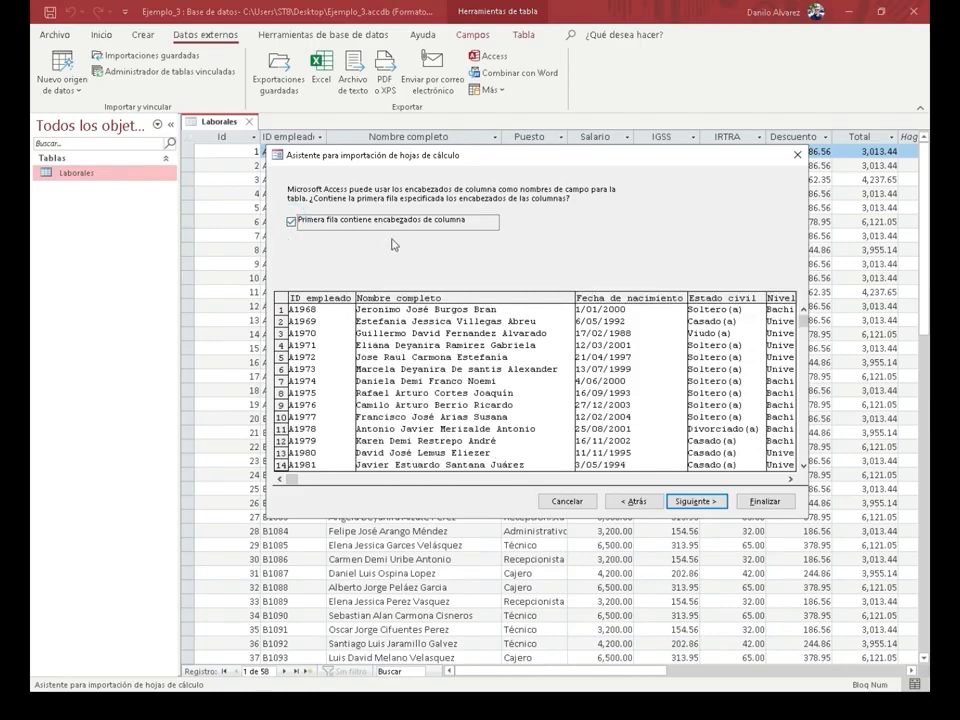
pyautogui.click(706, 503)
pyautogui.click(706, 502)
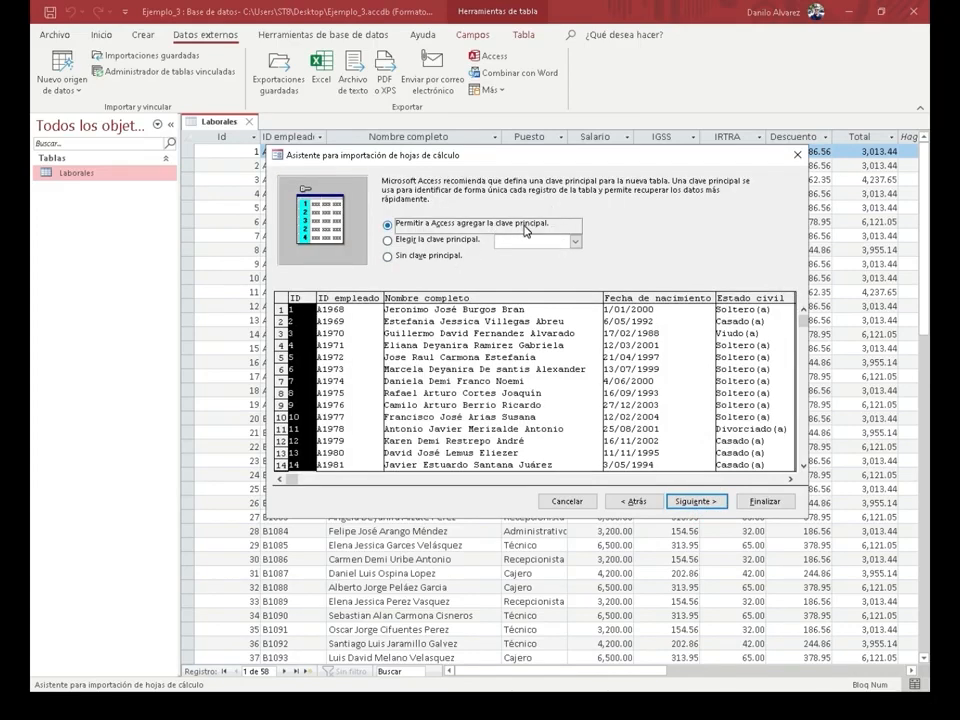
# Let Access add the primary key and finish importing the Personales table without saving the import steps
pyautogui.click(707, 502)
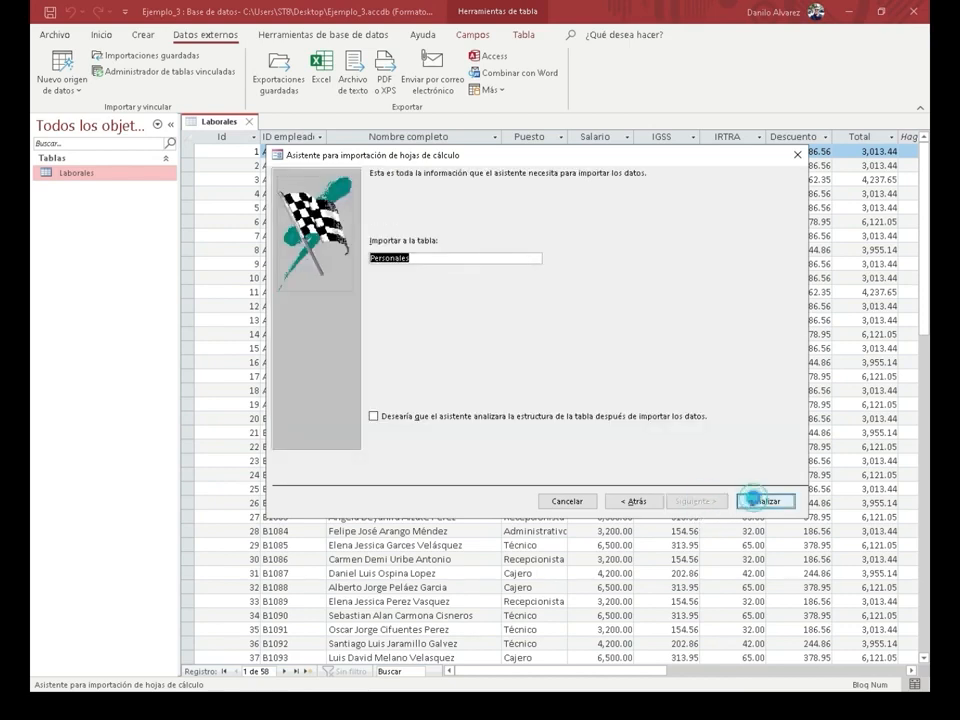
pyautogui.click(753, 500)
pyautogui.click(692, 534)
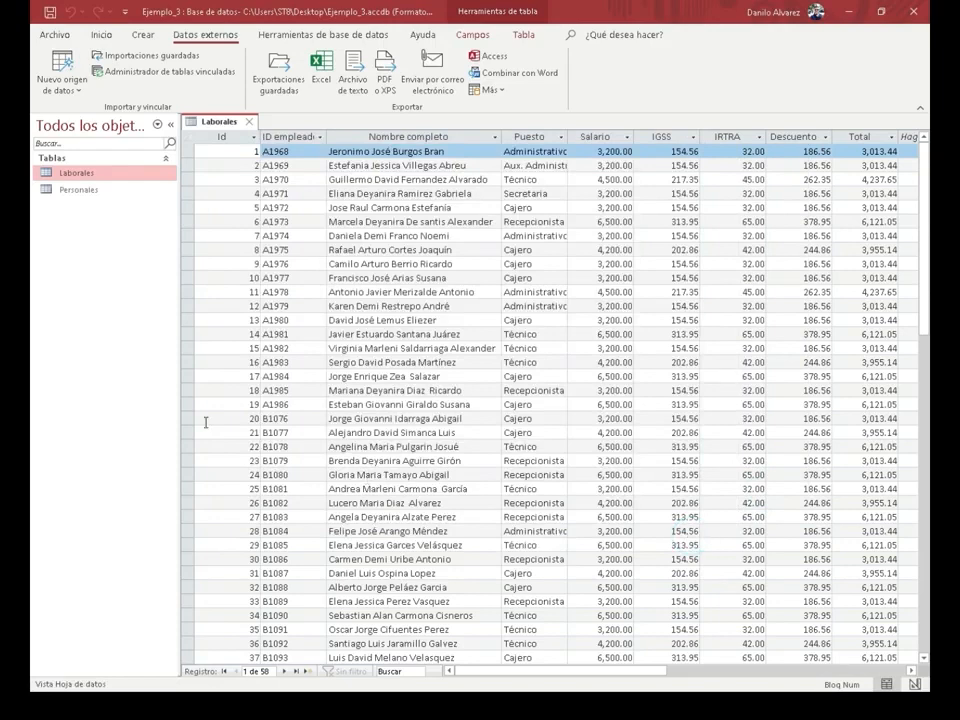
# Open the imported Personales table and compare its records with the Laborales table, ending on Laborales
pyautogui.click(88, 192)
pyautogui.doubleClick(88, 192)
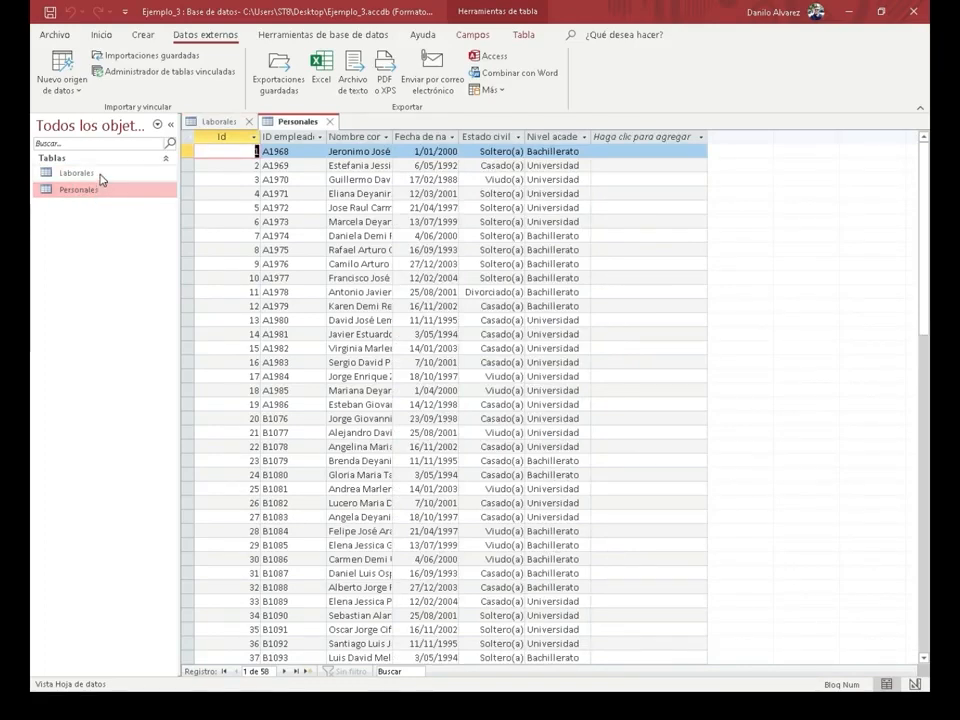
pyautogui.doubleClick(90, 172)
pyautogui.click(289, 122)
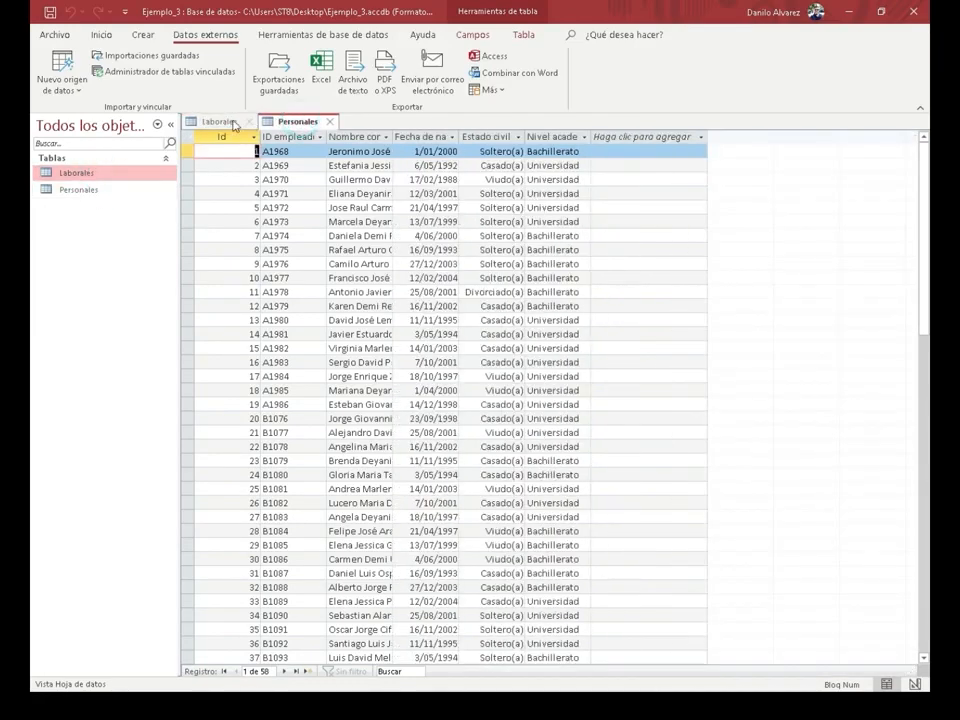
pyautogui.click(214, 121)
pyautogui.click(283, 121)
pyautogui.click(216, 121)
pyautogui.click(290, 121)
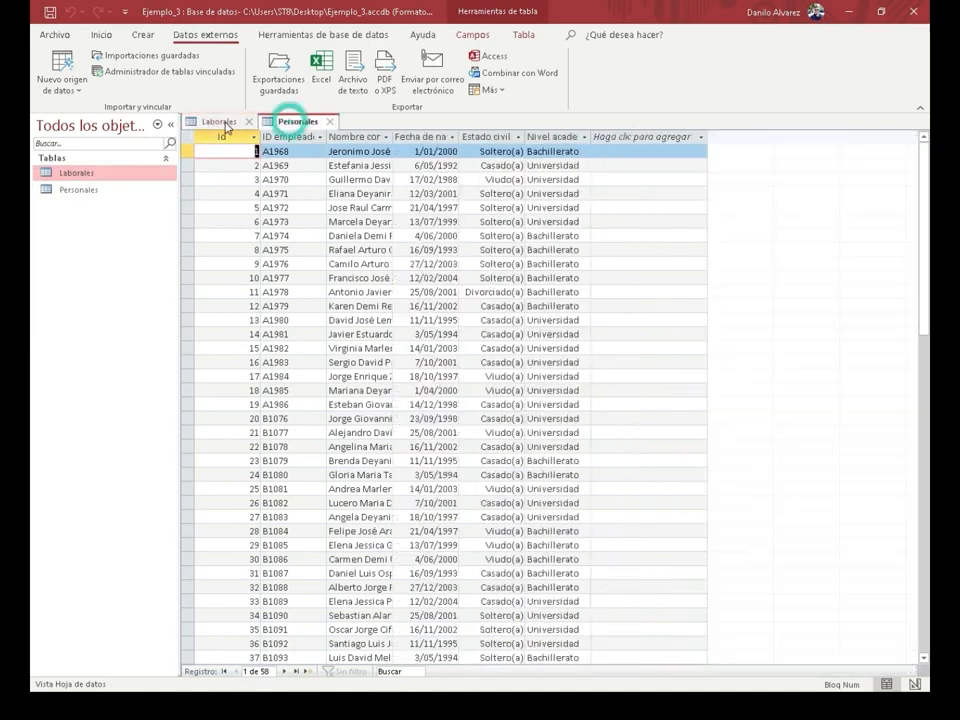
pyautogui.click(215, 121)
pyautogui.click(283, 121)
pyautogui.click(218, 121)
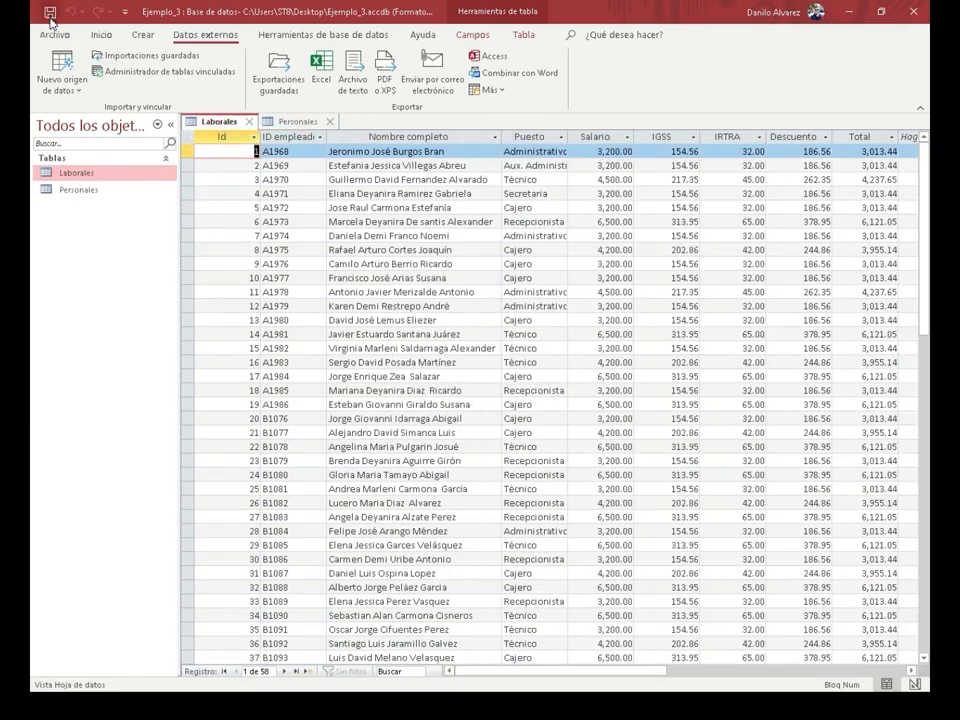
# Look through the salary columns of the Laborales table and switch the table to Design view
pyautogui.hscroll(2, 577, 258)
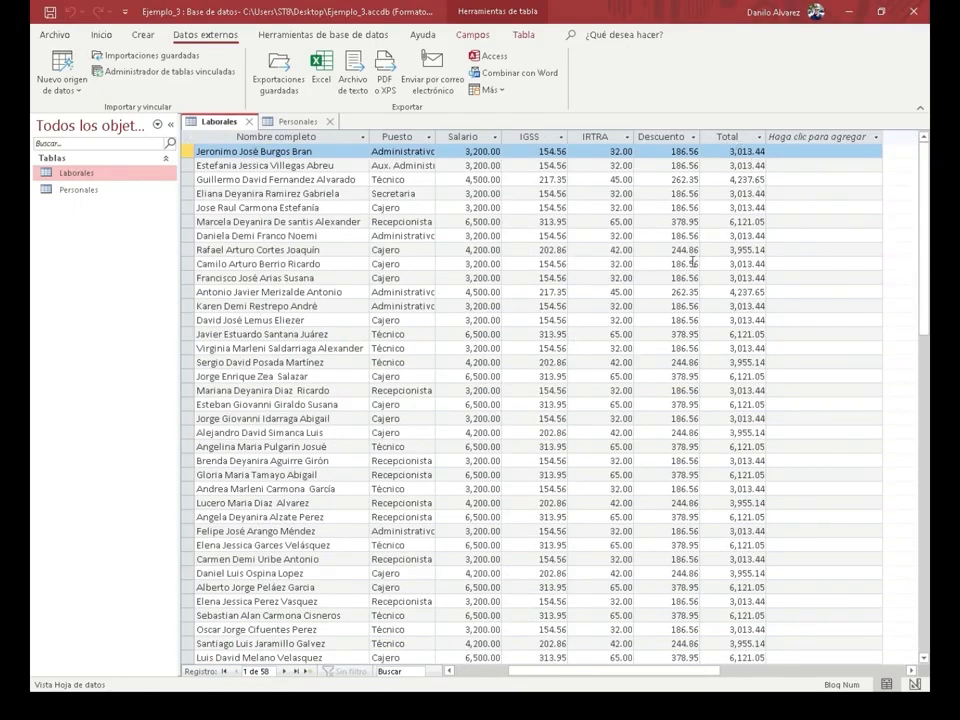
pyautogui.scroll(-7, 642, 330)
pyautogui.scroll(7, 643, 336)
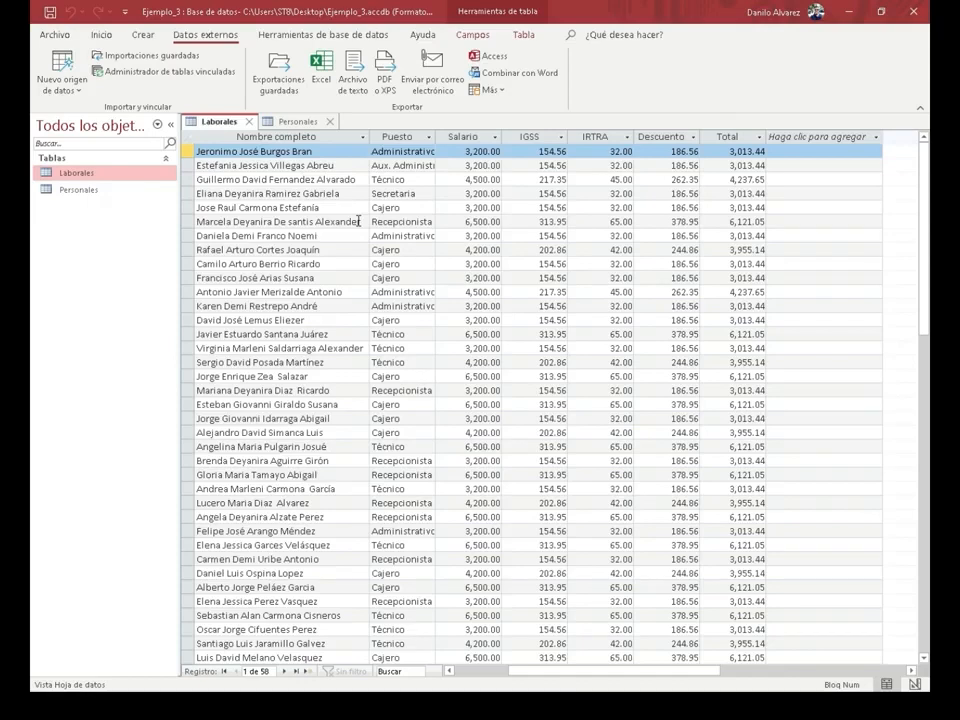
pyautogui.click(101, 35)
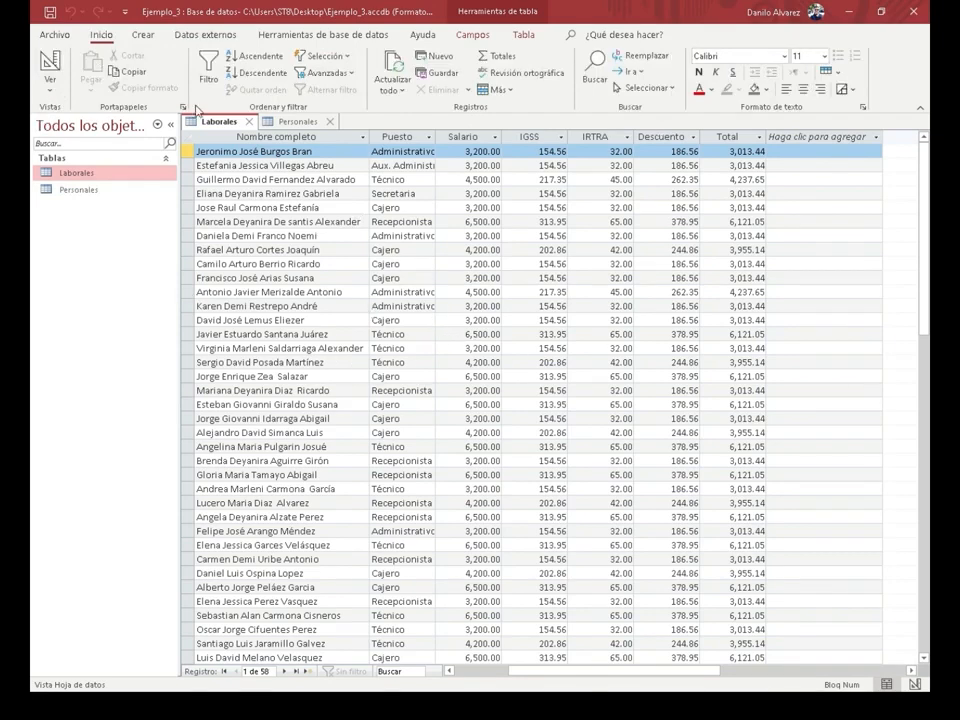
pyautogui.click(53, 92)
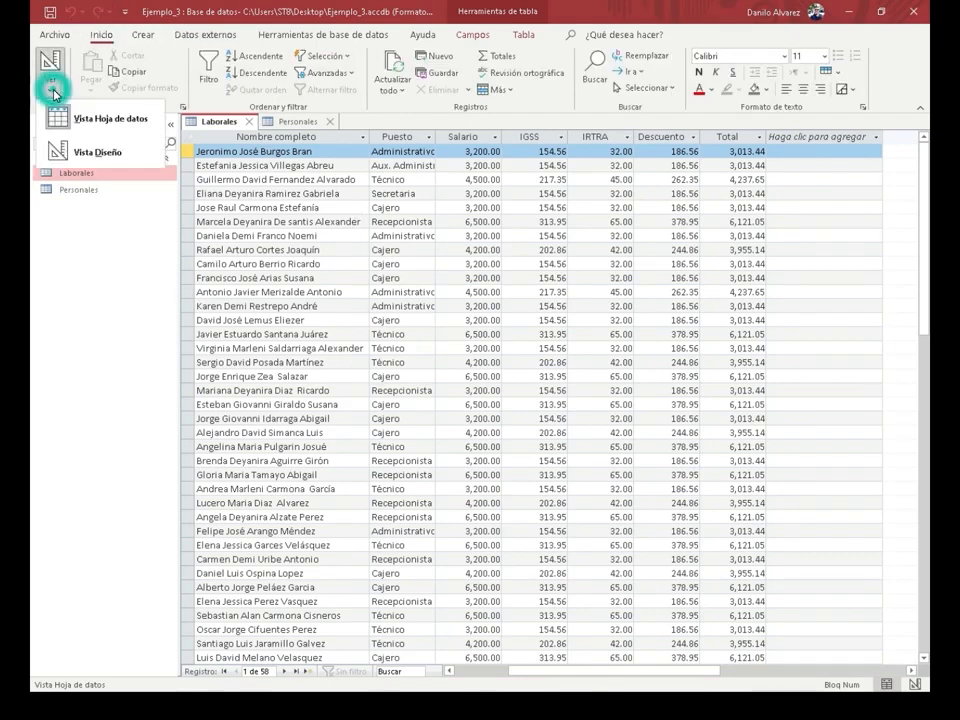
pyautogui.click(100, 155)
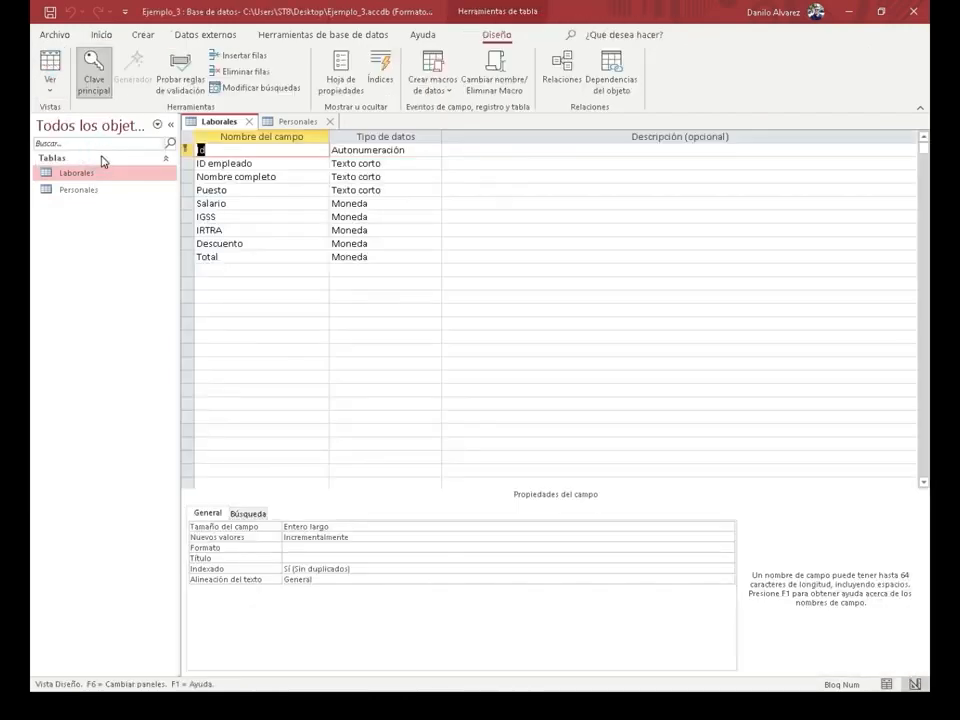
# Add a calculated field named Aumento after Total in the Laborales table, with the expression [Total]*0.05
pyautogui.click(221, 269)
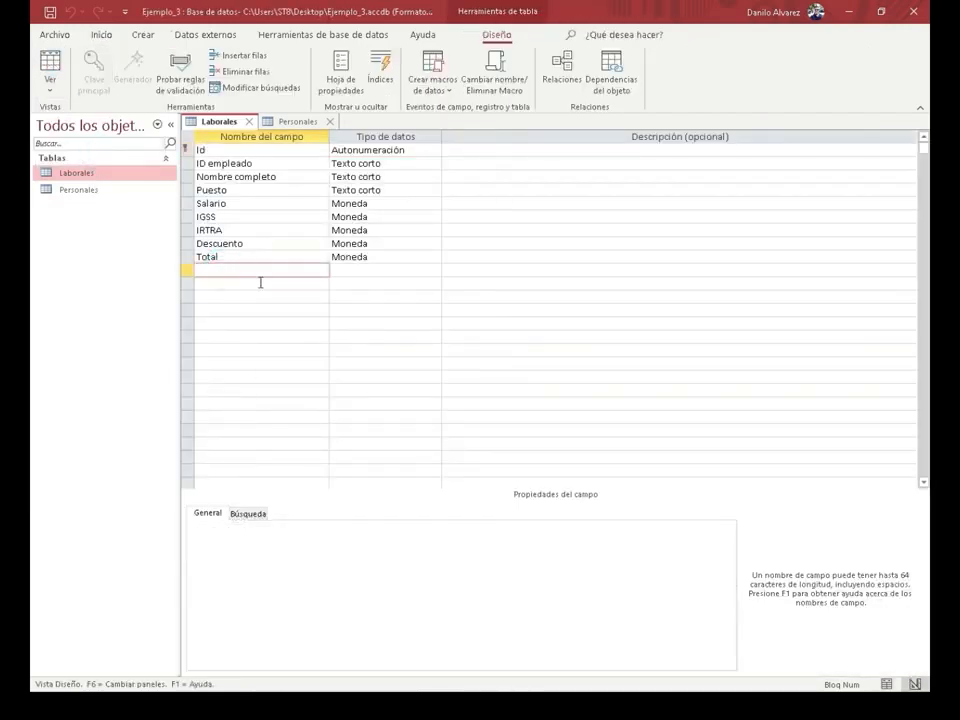
pyautogui.write('Aumento')
pyautogui.click(357, 269)
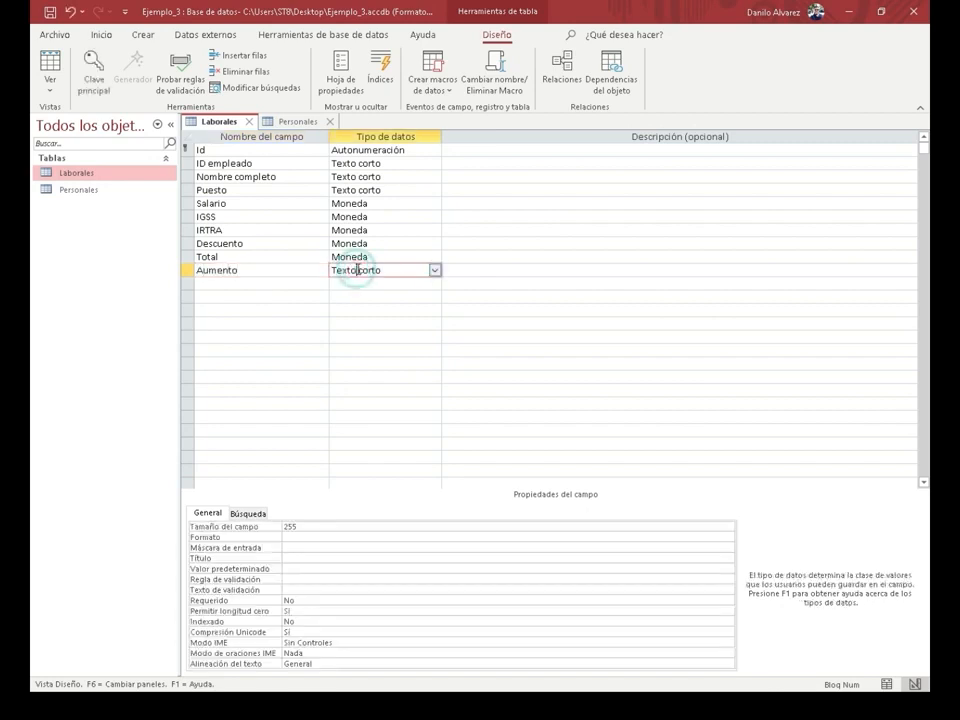
pyautogui.click(435, 270)
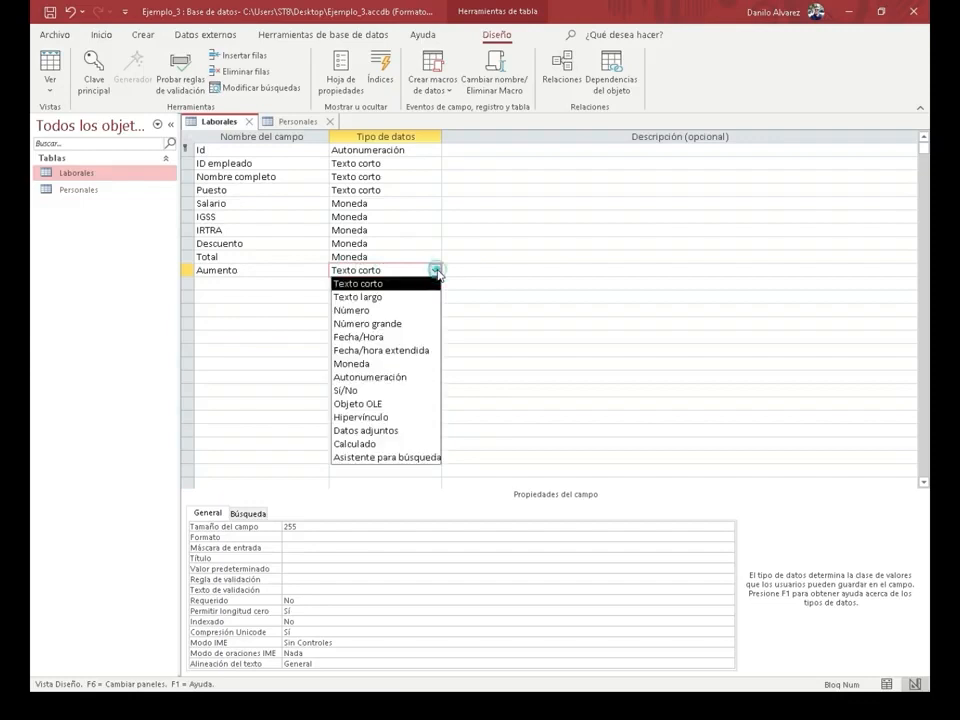
pyautogui.click(422, 443)
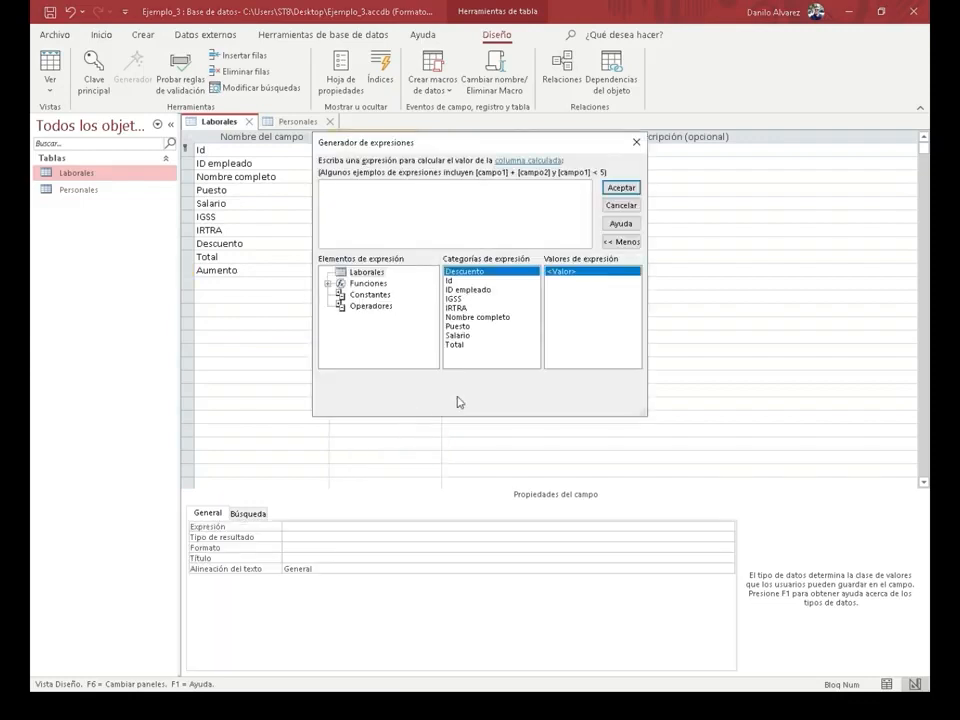
pyautogui.click(465, 345)
pyautogui.doubleClick(465, 345)
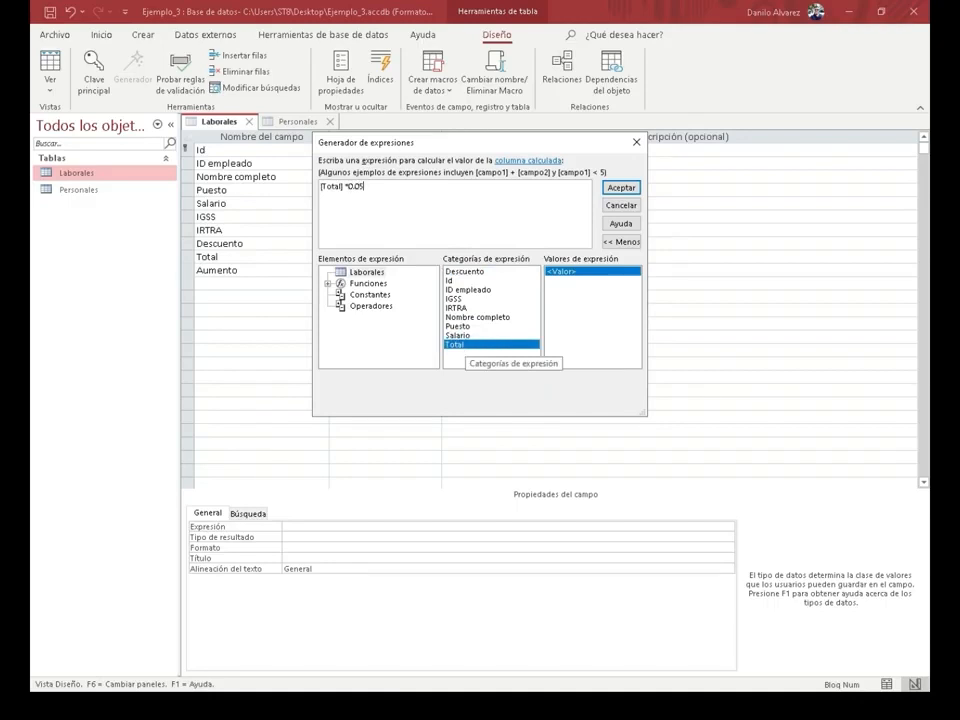
pyautogui.click(621, 187)
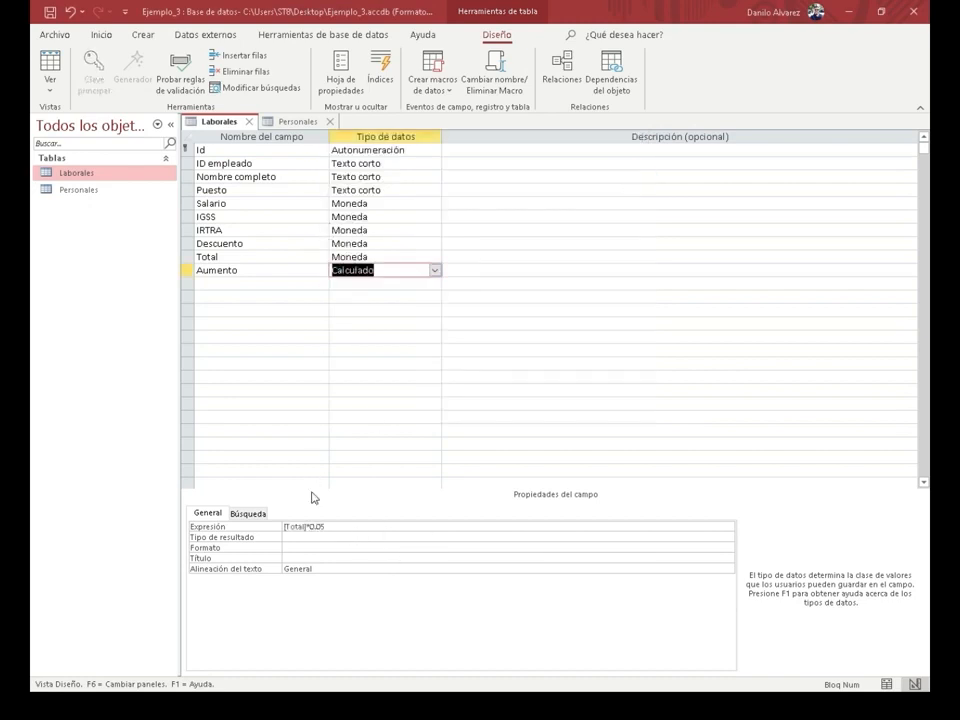
# Set the Aumento field's format to Moneda and save the Laborales table
pyautogui.click(312, 537)
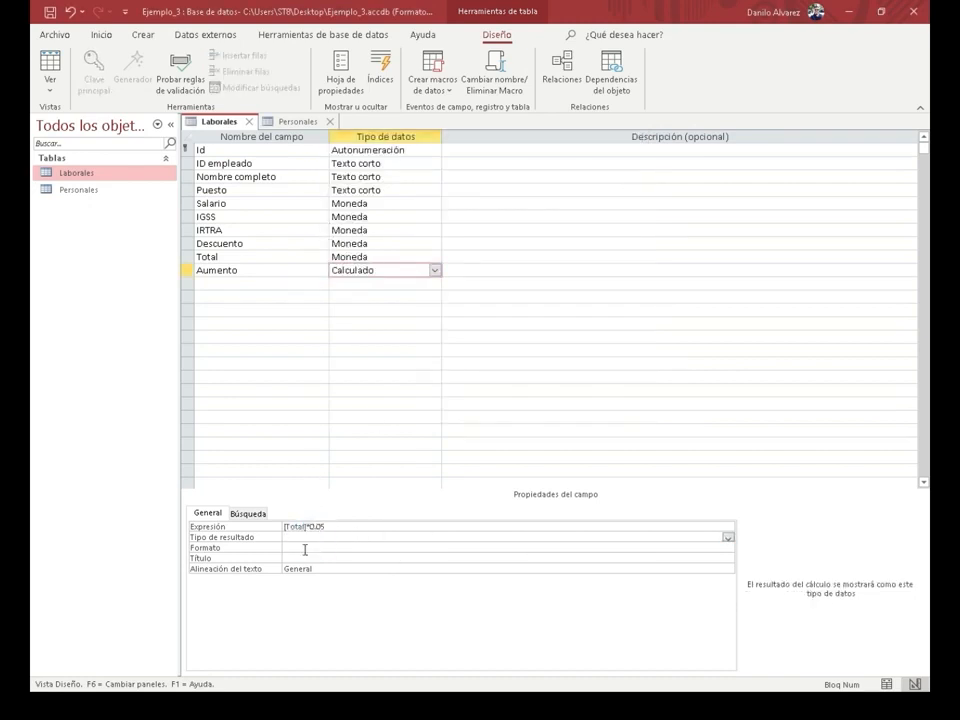
pyautogui.click(308, 548)
pyautogui.click(725, 549)
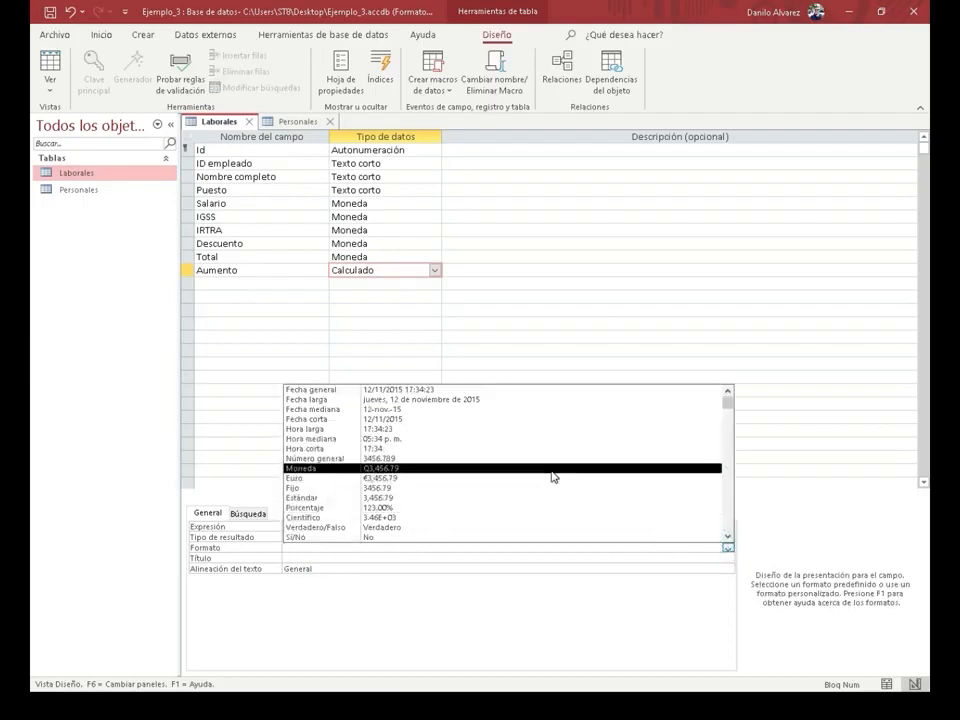
pyautogui.click(551, 468)
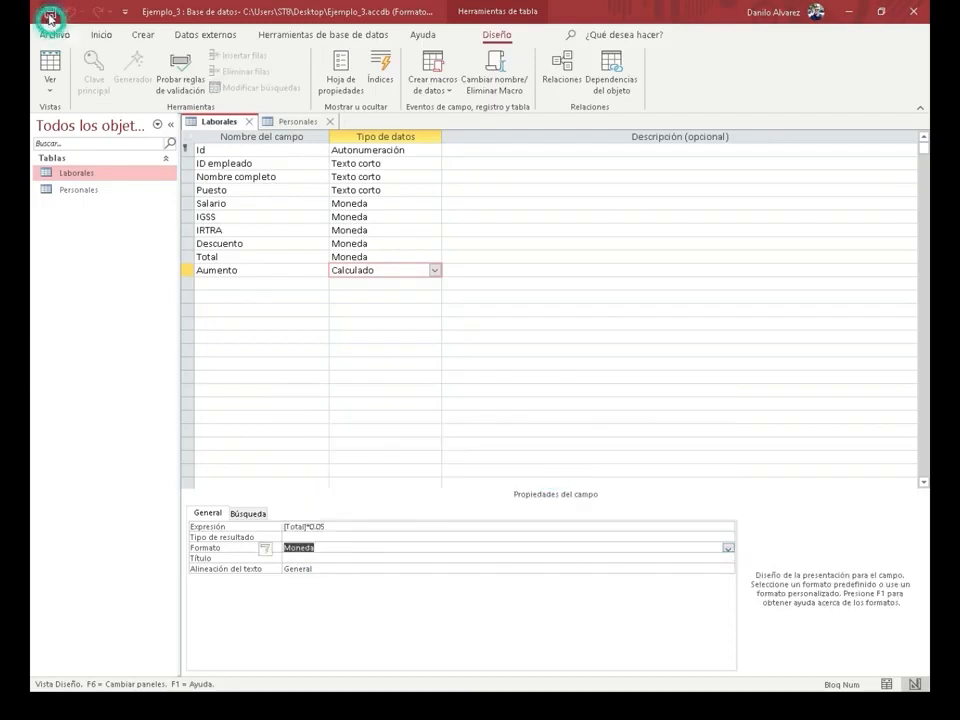
# Add a field named Total+Aumento below Aumento in the Laborales table, with the data type Calculado
pyautogui.click(243, 283)
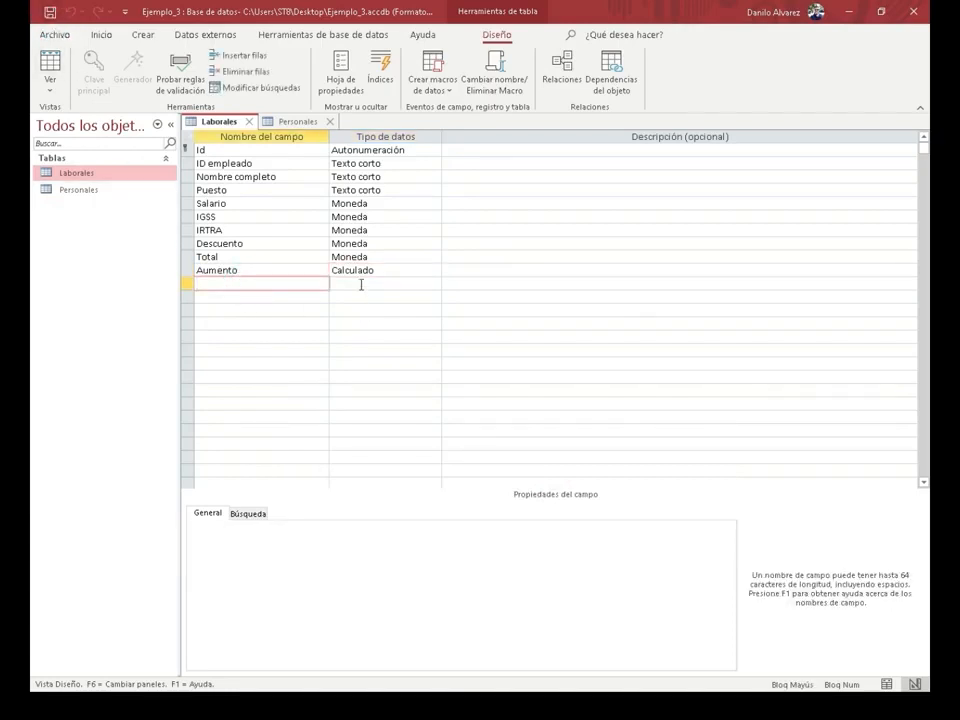
pyautogui.write('T')
pyautogui.press('capslock')
pyautogui.write('Total+Aumento')
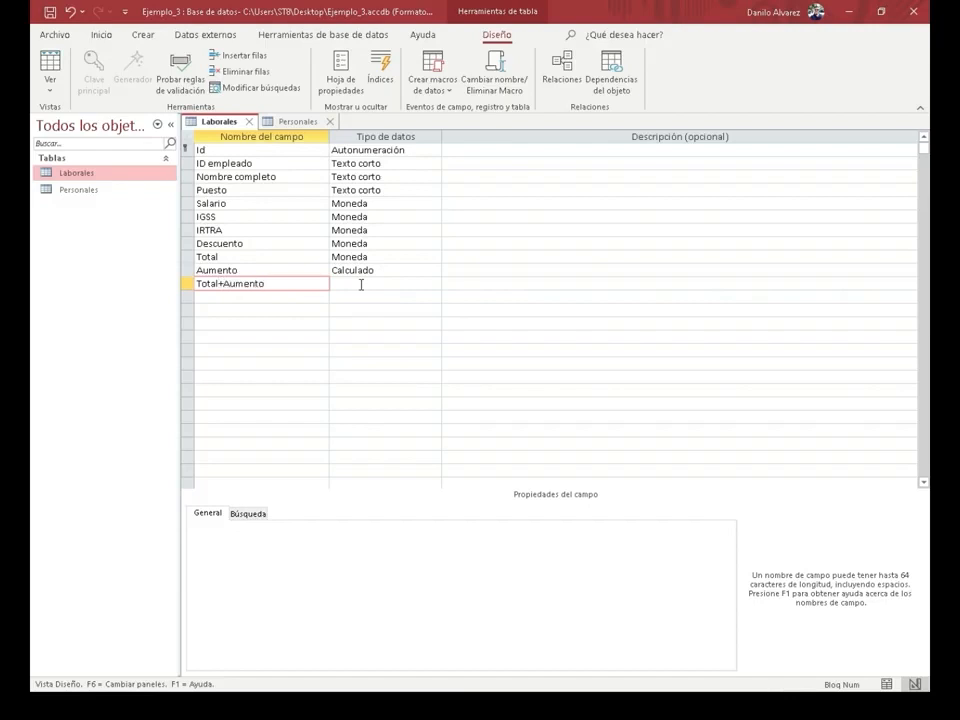
pyautogui.click(361, 284)
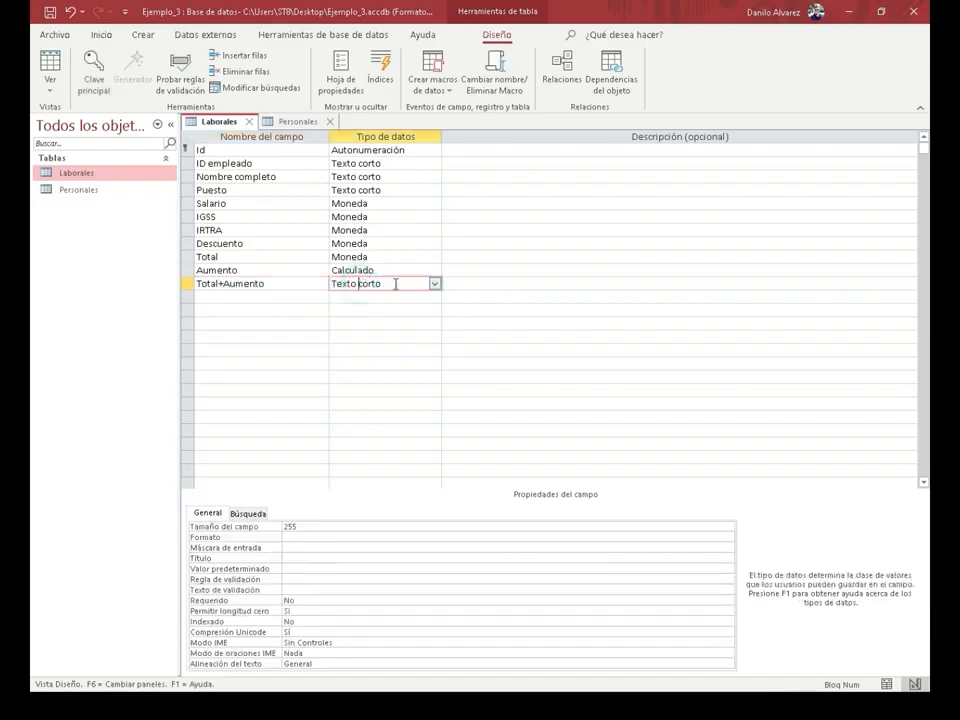
pyautogui.click(435, 285)
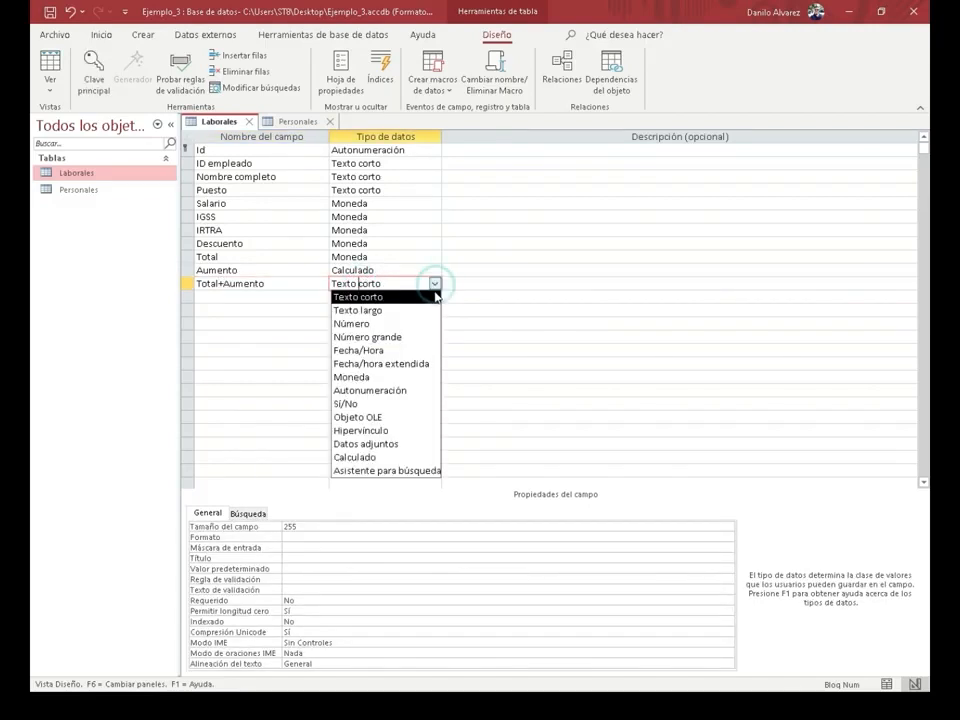
pyautogui.click(402, 457)
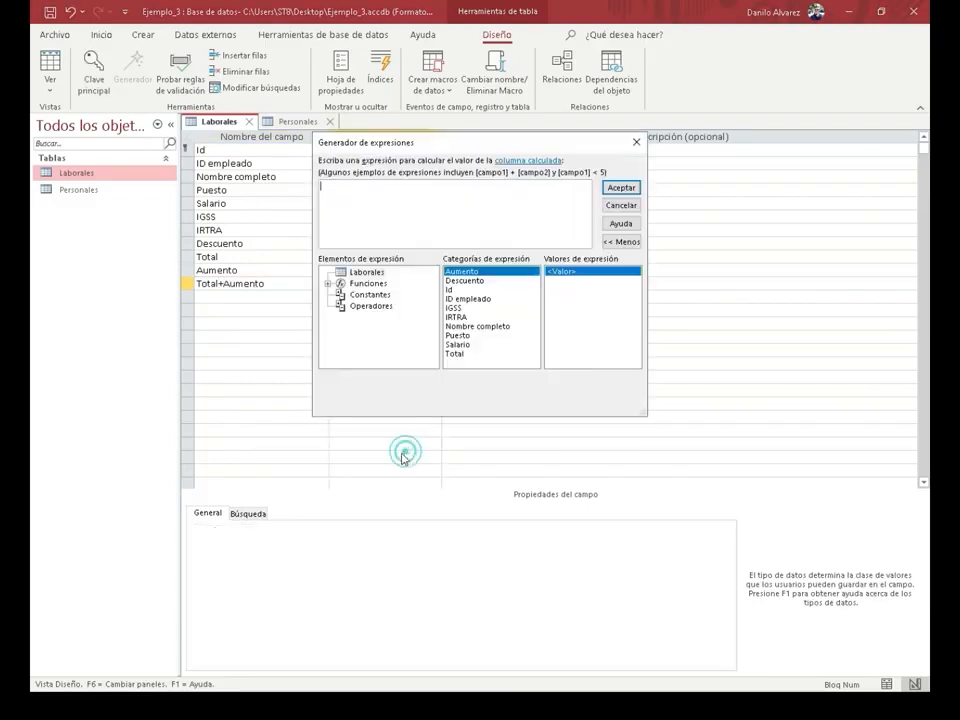
# Build the expression [Total] + [Aumento] for the Total+Aumento field from the table's existing fields and accept it
pyautogui.click(461, 356)
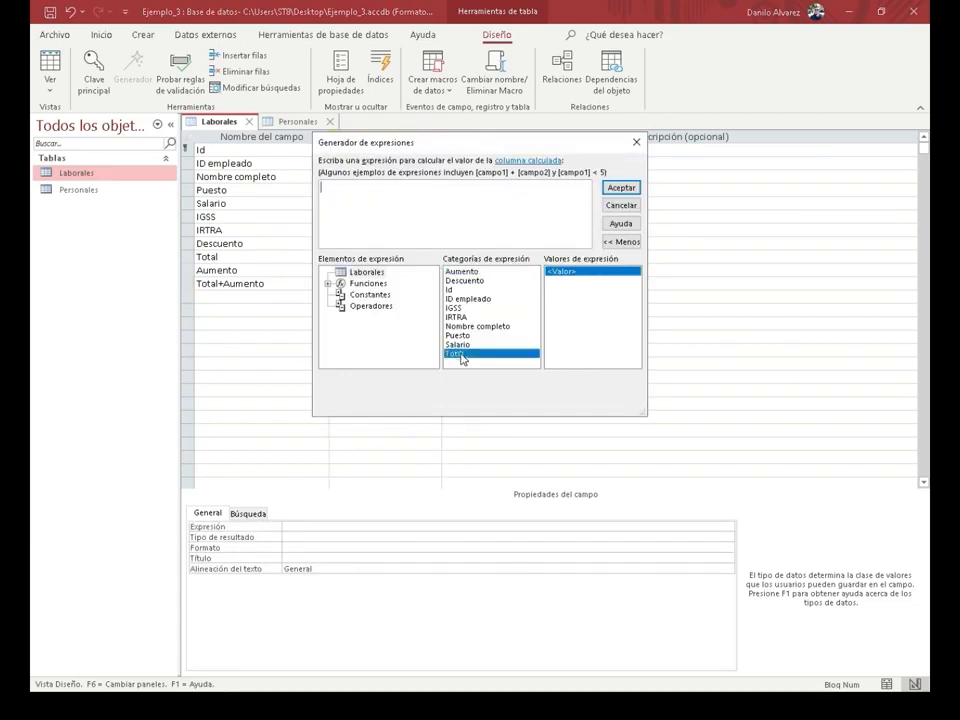
pyautogui.doubleClick(458, 355)
pyautogui.write('+')
pyautogui.click(473, 274)
pyautogui.doubleClick(464, 272)
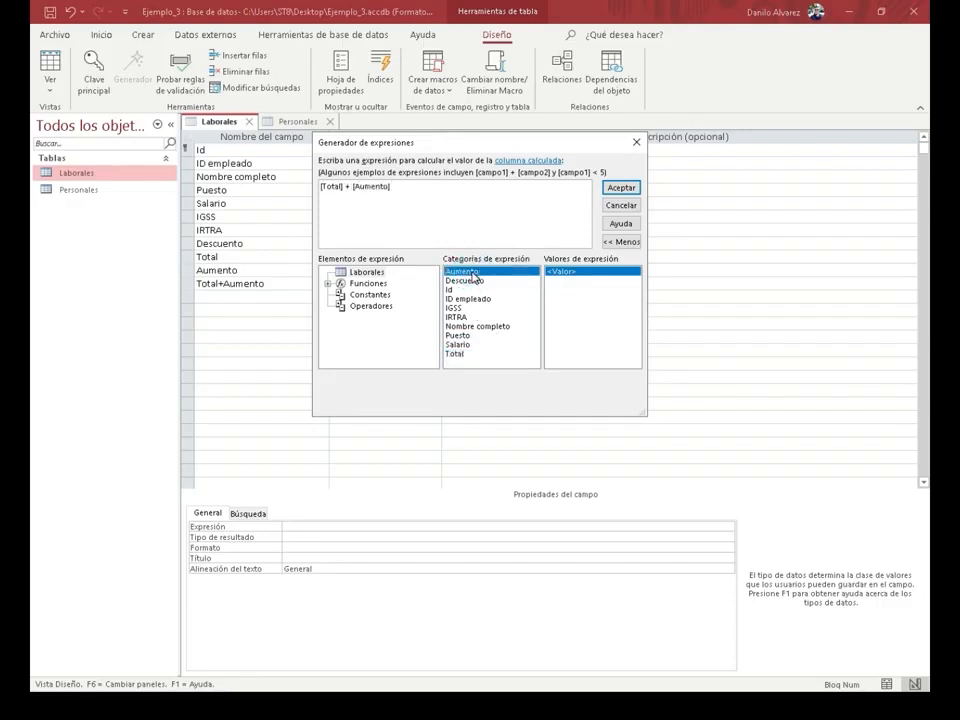
pyautogui.click(620, 189)
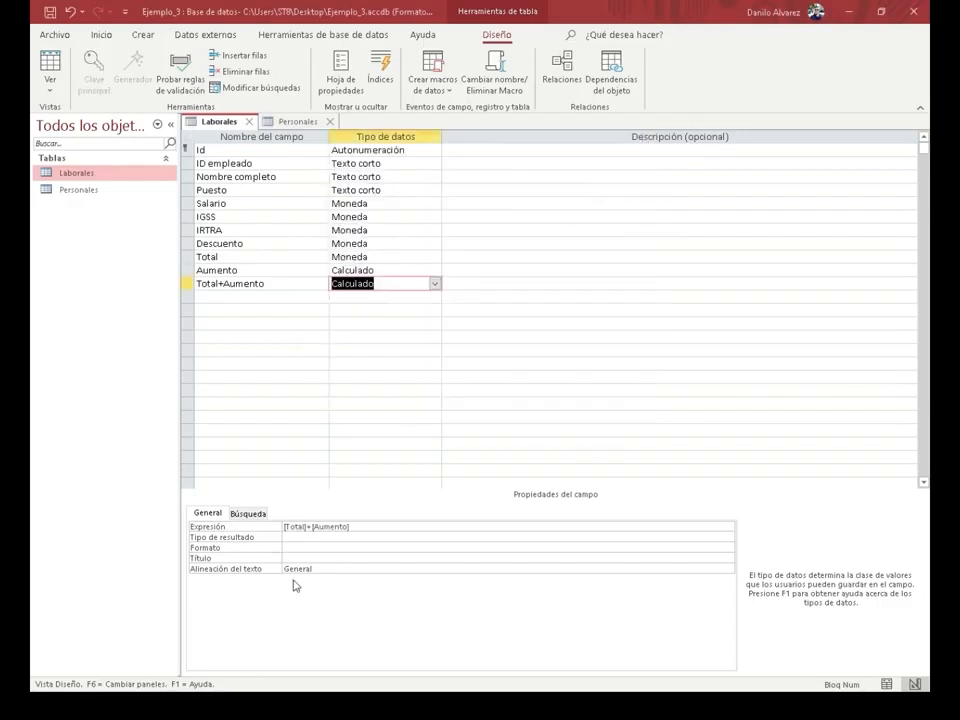
# Set the Total+Aumento field's format to Moneda and save the Laborales table
pyautogui.click(317, 547)
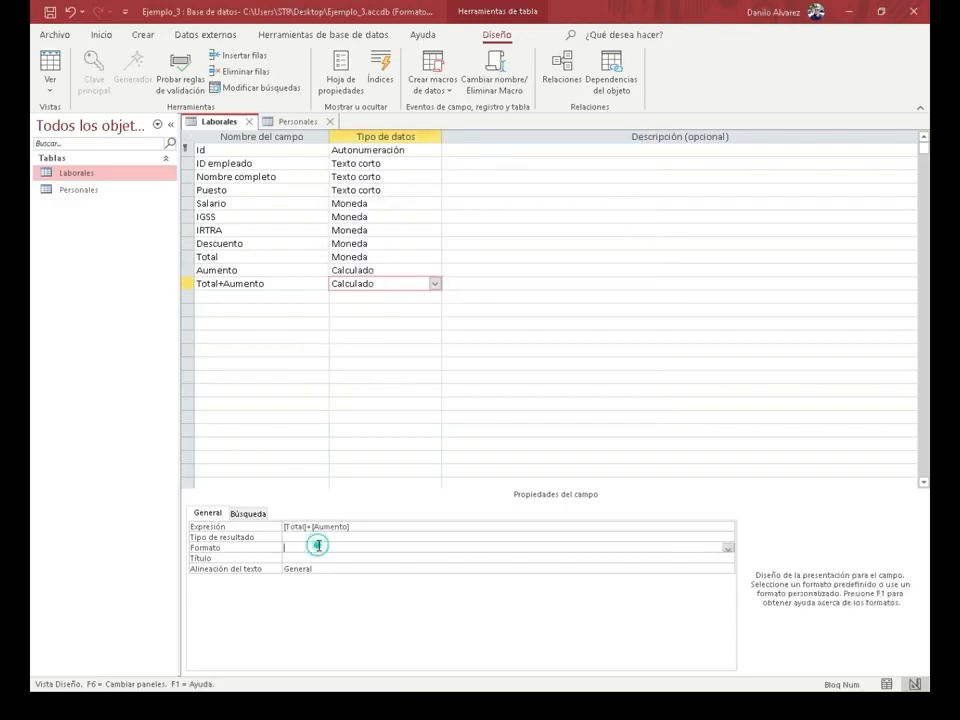
pyautogui.click(731, 549)
pyautogui.click(459, 534)
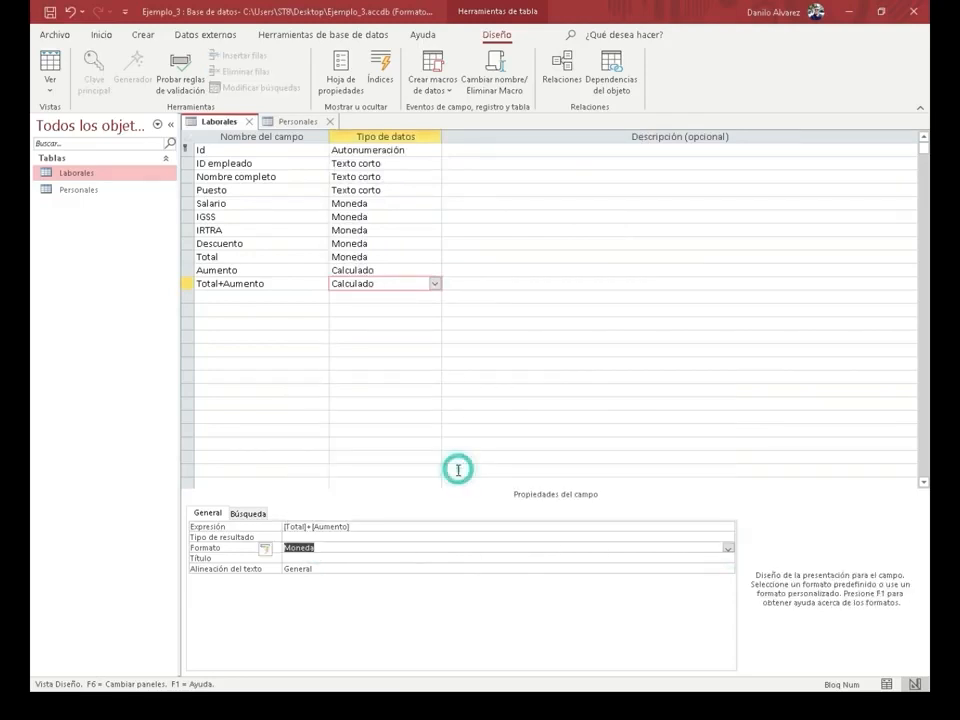
pyautogui.click(50, 13)
# Show the Laborales table in Datasheet view and examine the Aumento and Total+Aumento columns
pyautogui.click(47, 82)
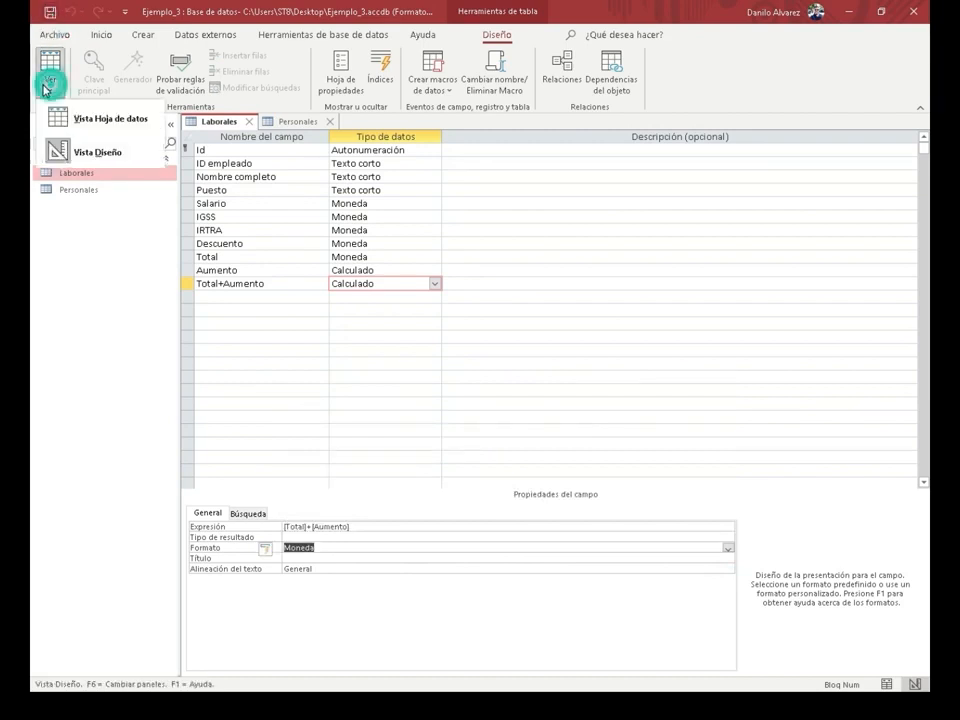
pyautogui.click(100, 119)
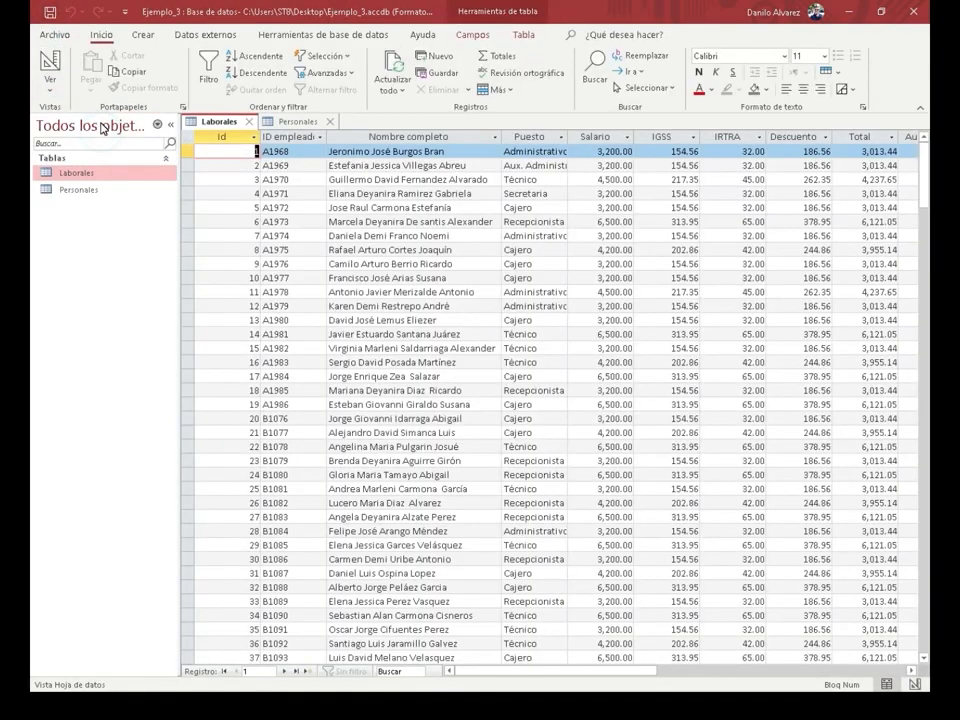
pyautogui.moveTo(634, 671); pyautogui.dragTo(707, 664)
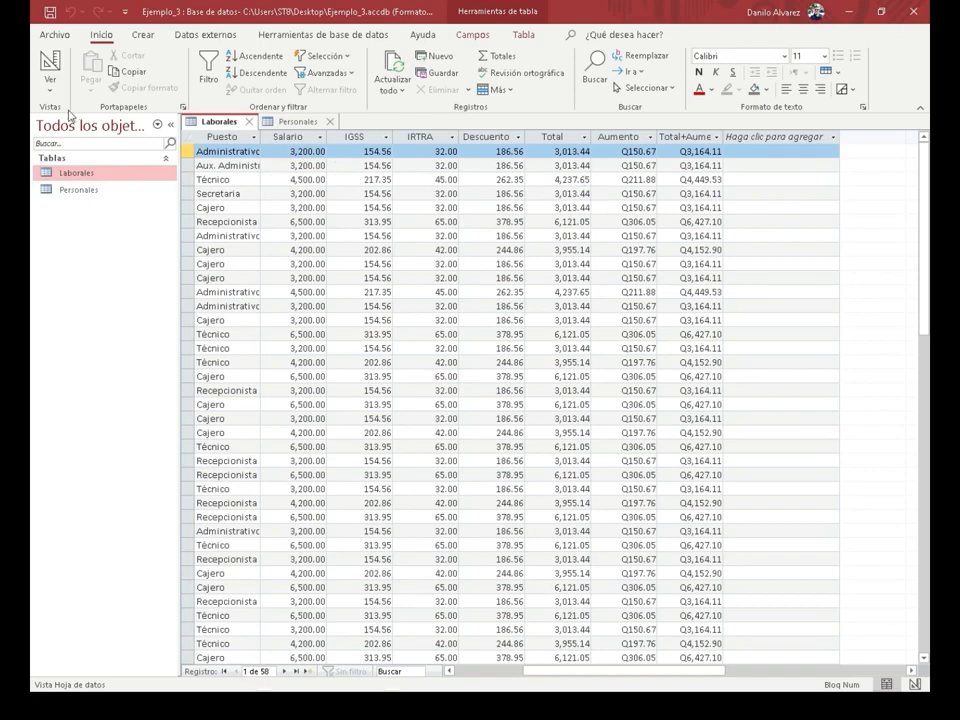
# Return the Laborales table to Design view, set the Salario field's format to Moneda and save
pyautogui.click(50, 75)
pyautogui.click(88, 152)
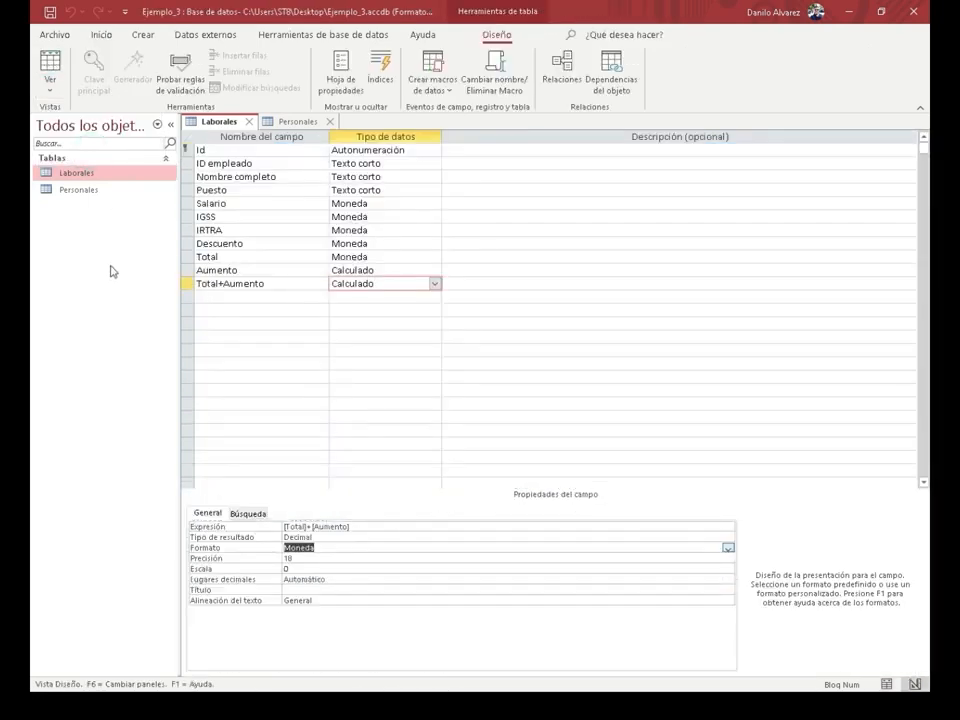
pyautogui.click(365, 203)
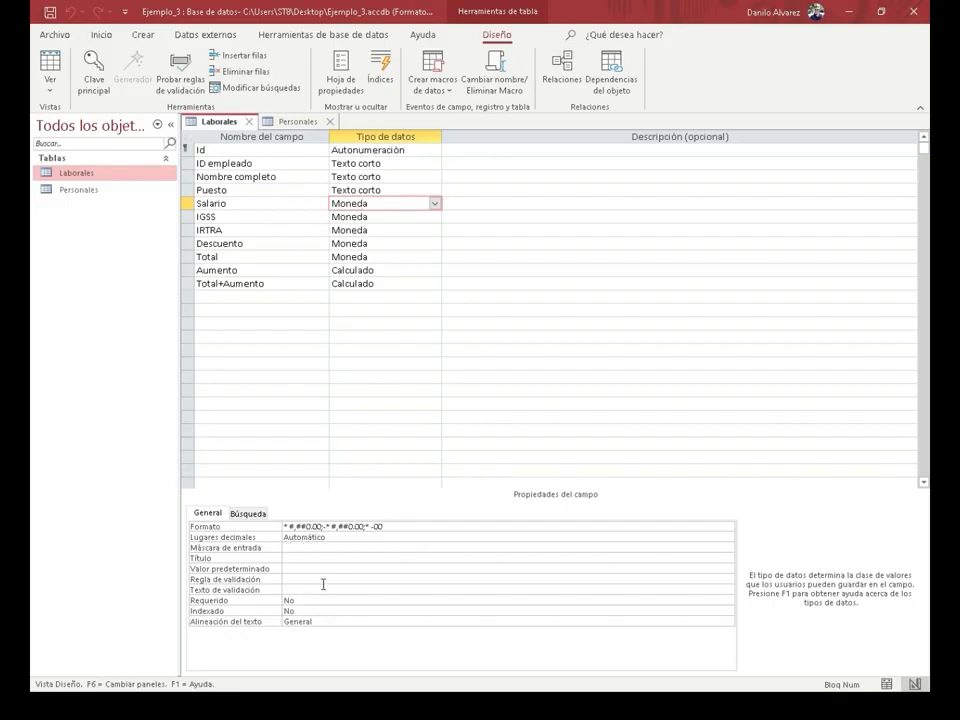
pyautogui.click(630, 525)
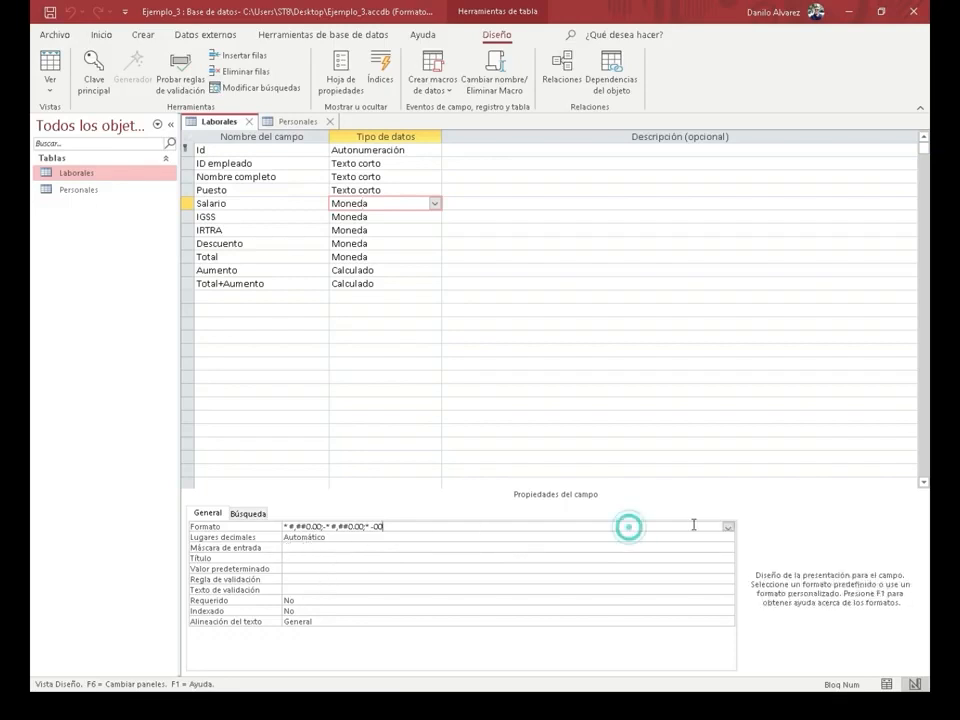
pyautogui.click(728, 526)
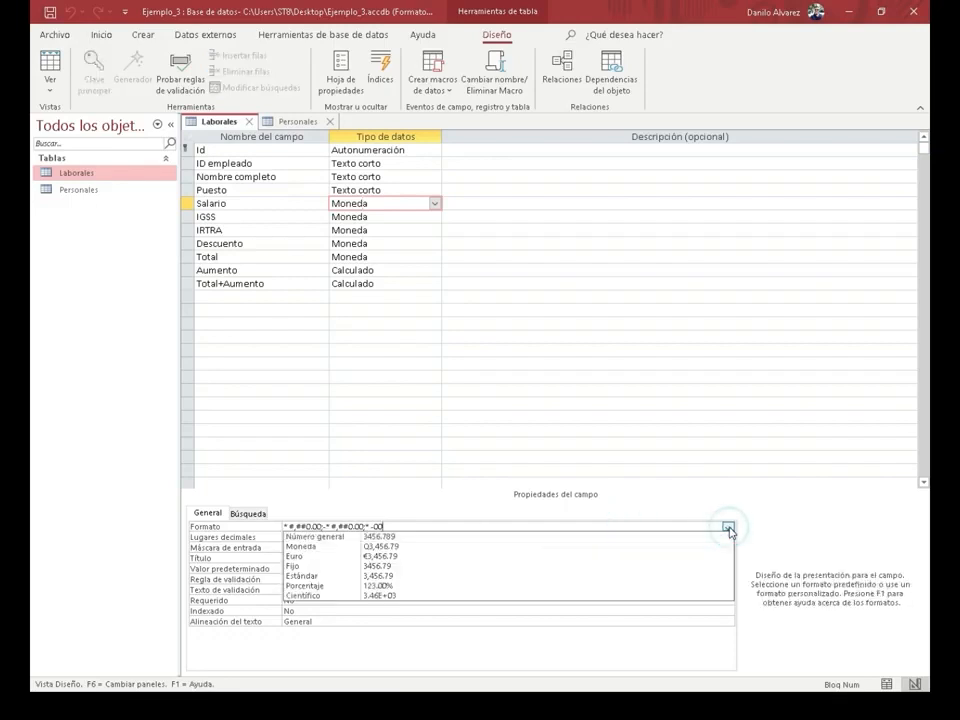
pyautogui.click(641, 547)
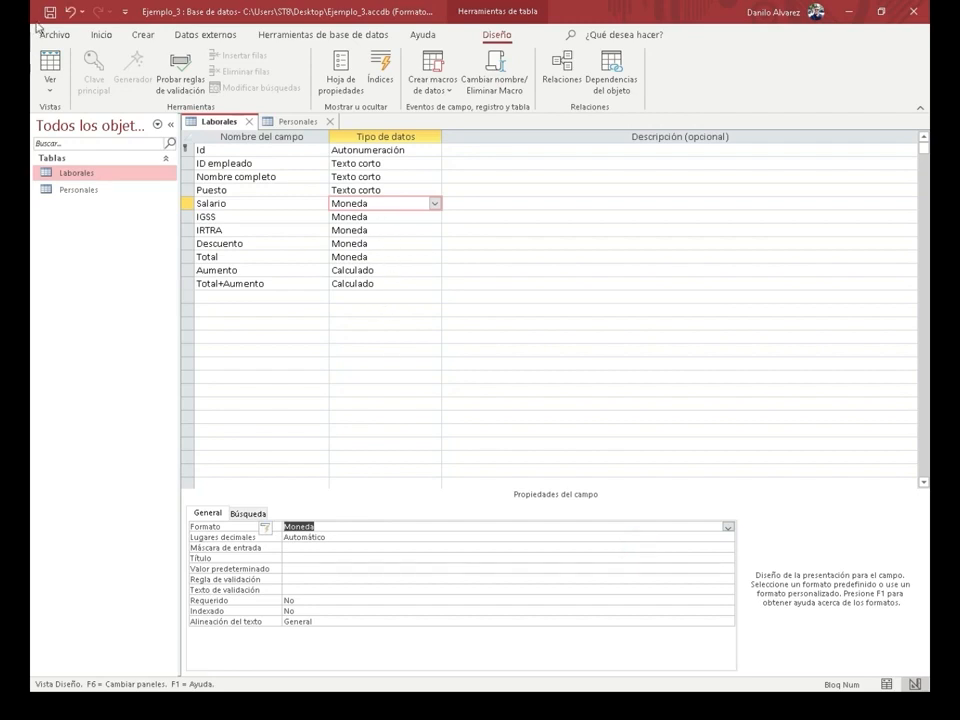
pyautogui.click(50, 14)
# Set the format of the IGSS and IRTRA fields to Moneda, saving the table after each change
pyautogui.click(394, 218)
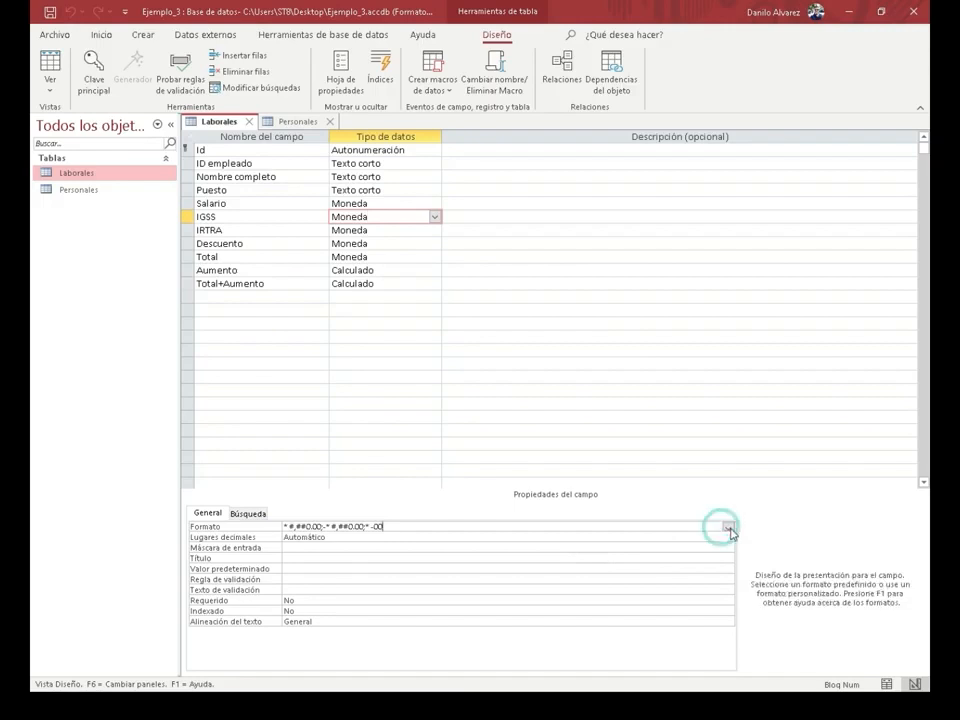
pyautogui.click(728, 526)
pyautogui.click(615, 552)
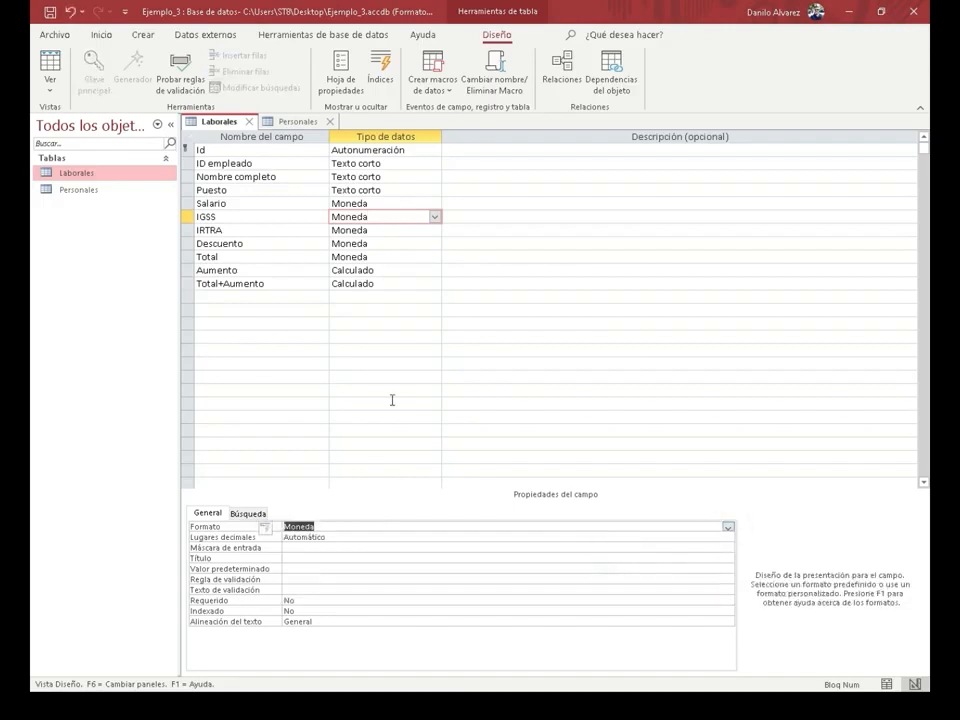
pyautogui.click(405, 231)
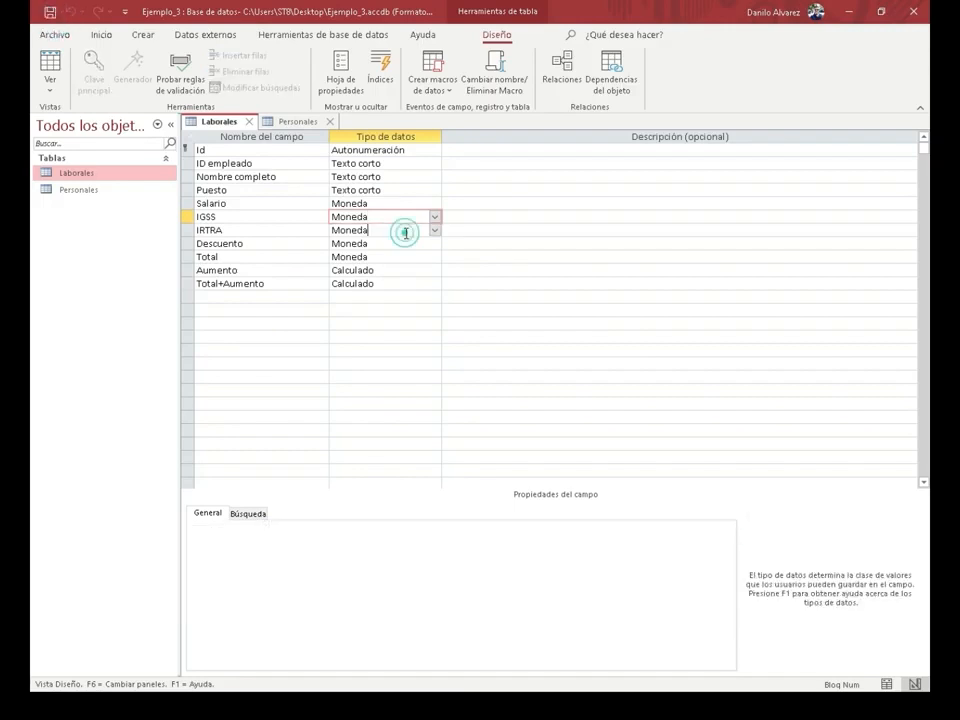
pyautogui.click(710, 523)
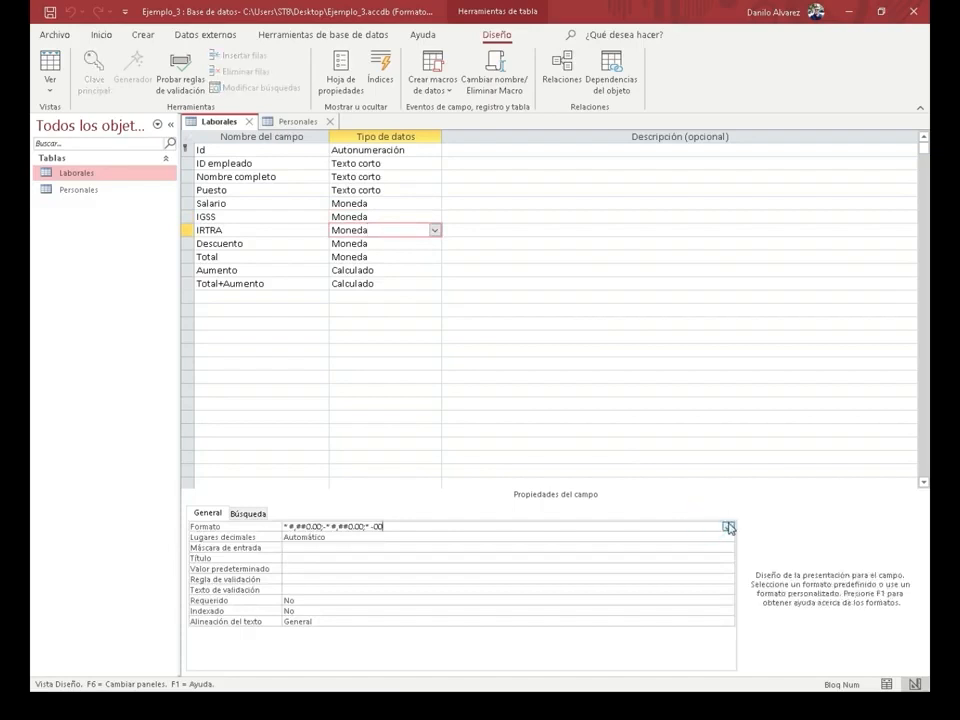
pyautogui.click(728, 526)
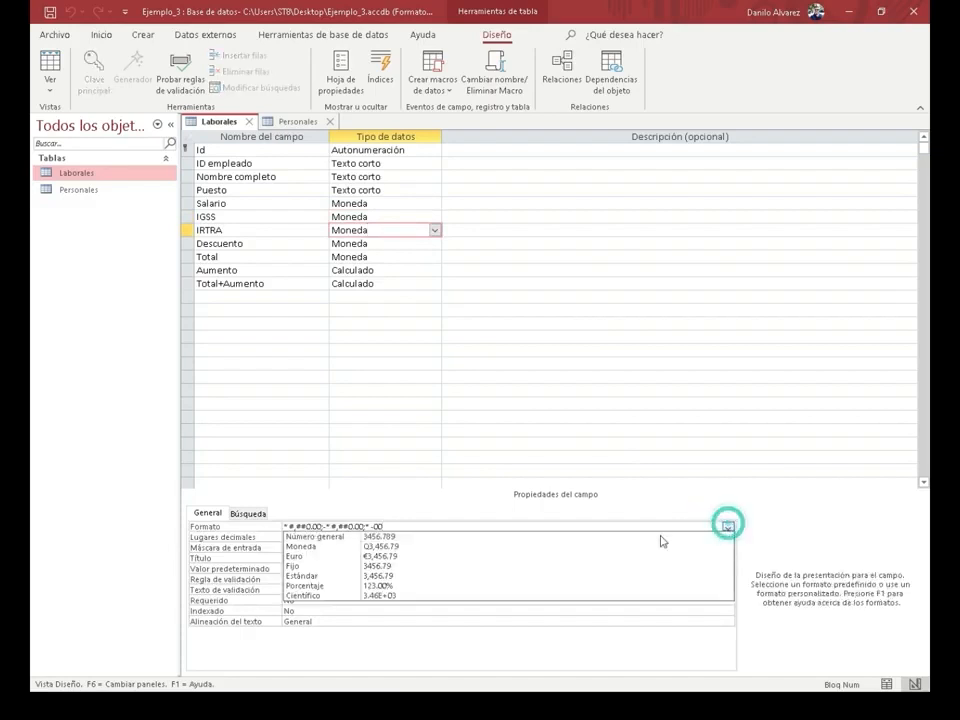
pyautogui.click(465, 547)
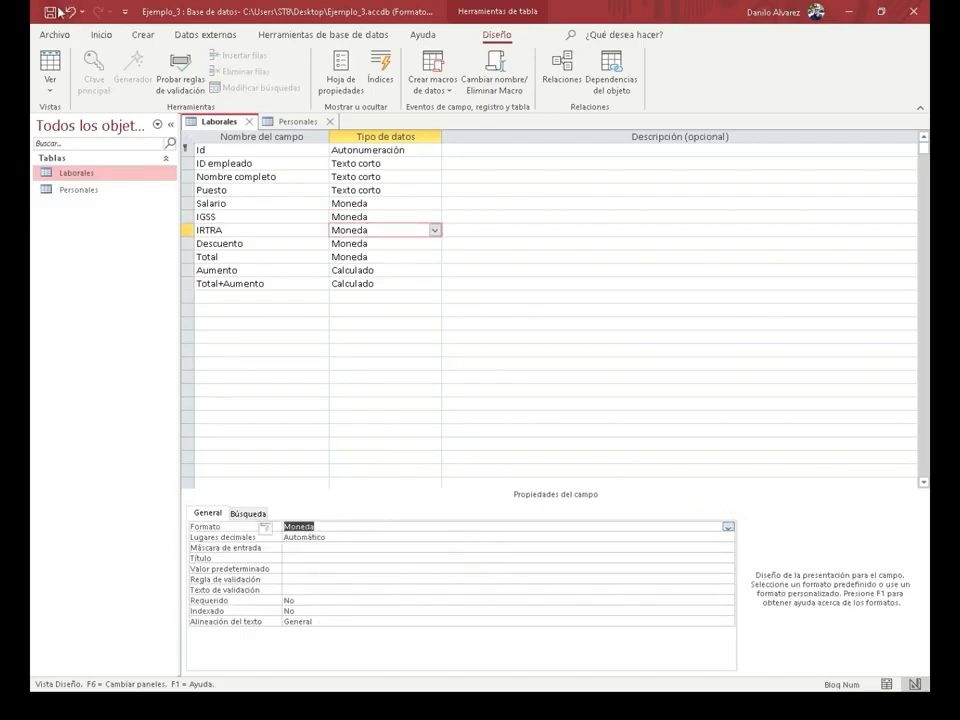
# Set the format of the Descuento and Total fields to Moneda, saving the table after each change
pyautogui.click(388, 244)
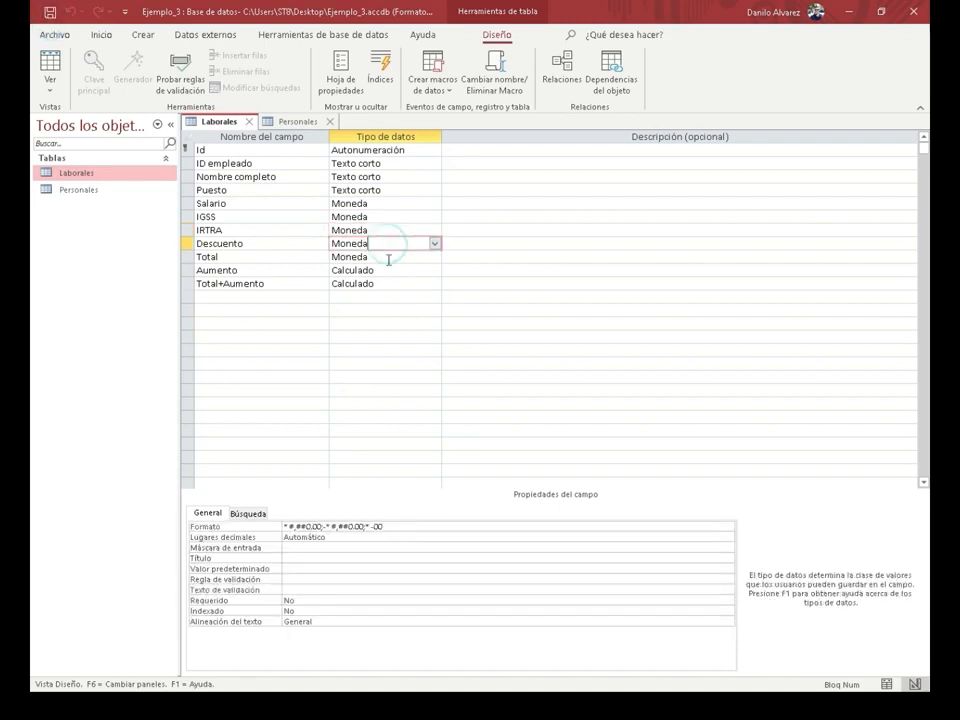
pyautogui.click(728, 526)
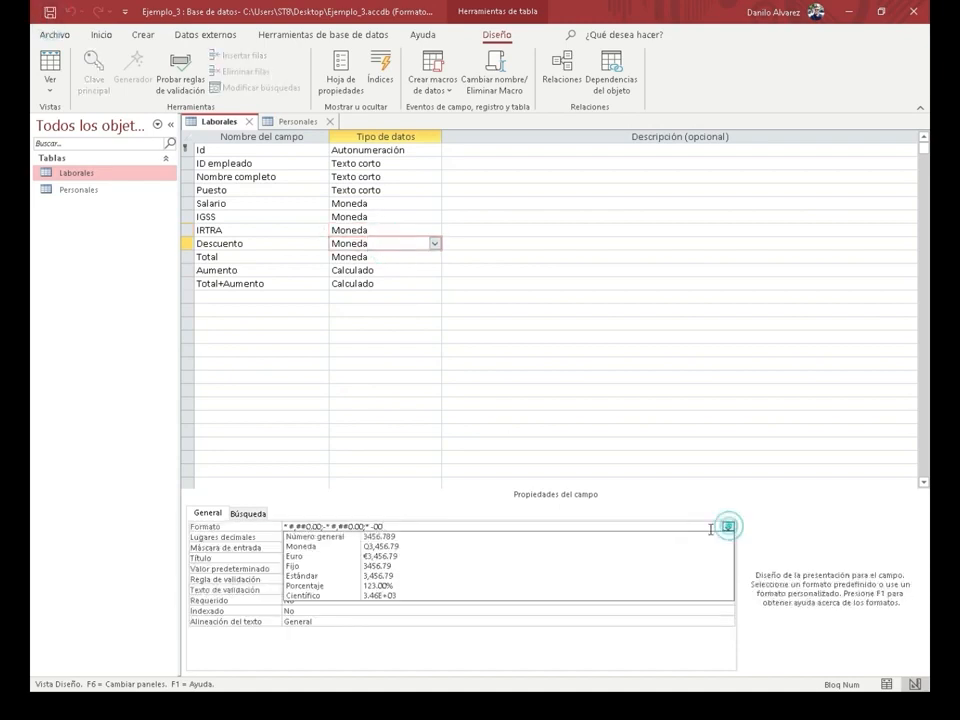
pyautogui.click(491, 546)
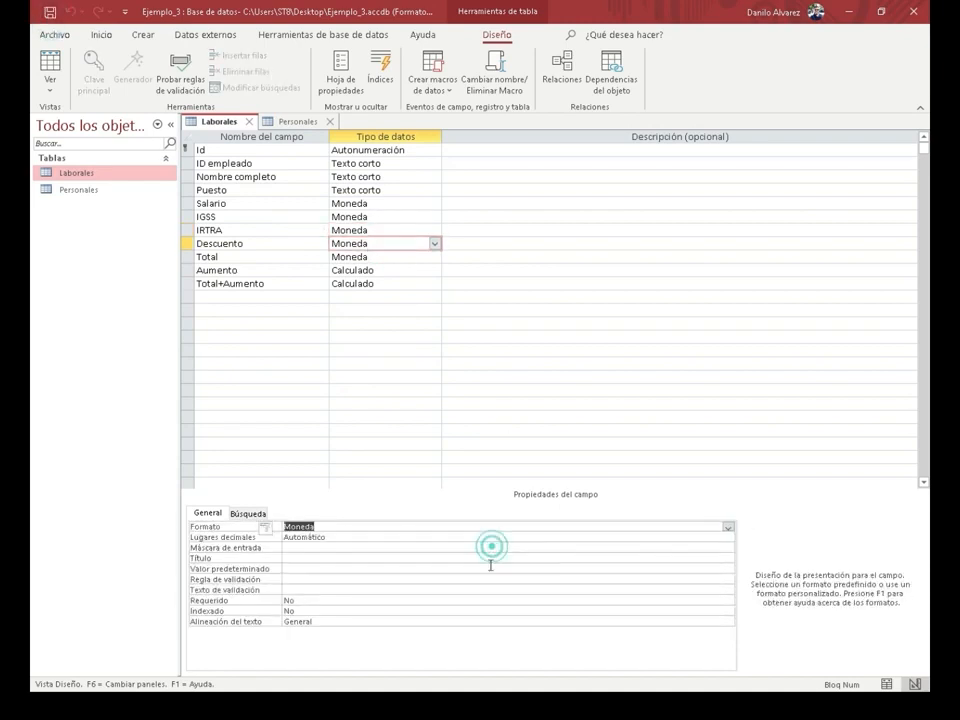
pyautogui.click(48, 12)
pyautogui.click(397, 257)
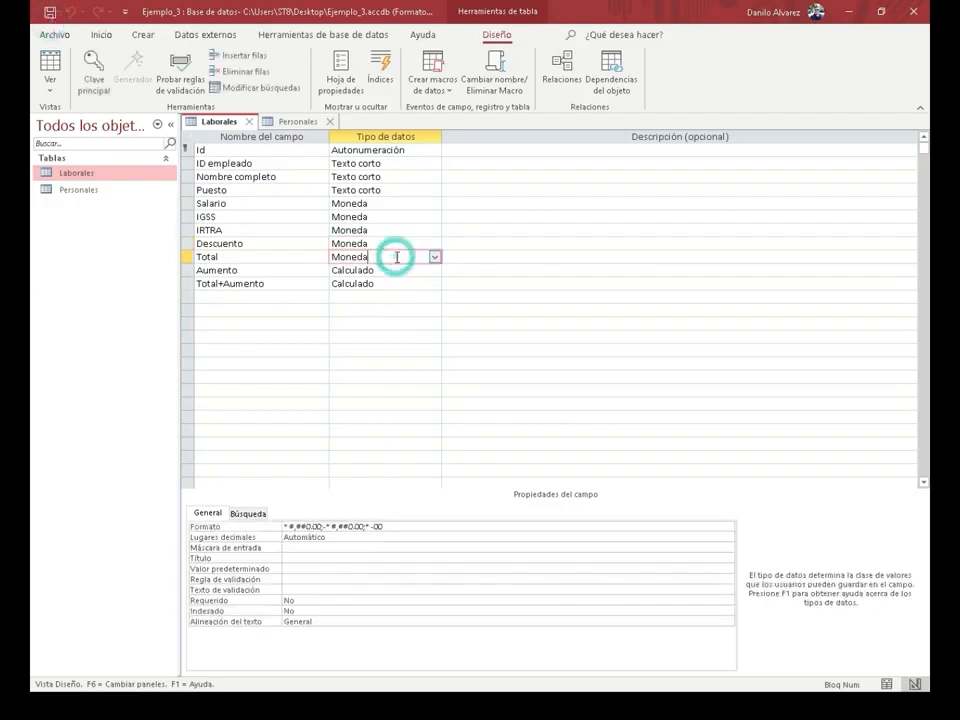
pyautogui.click(692, 525)
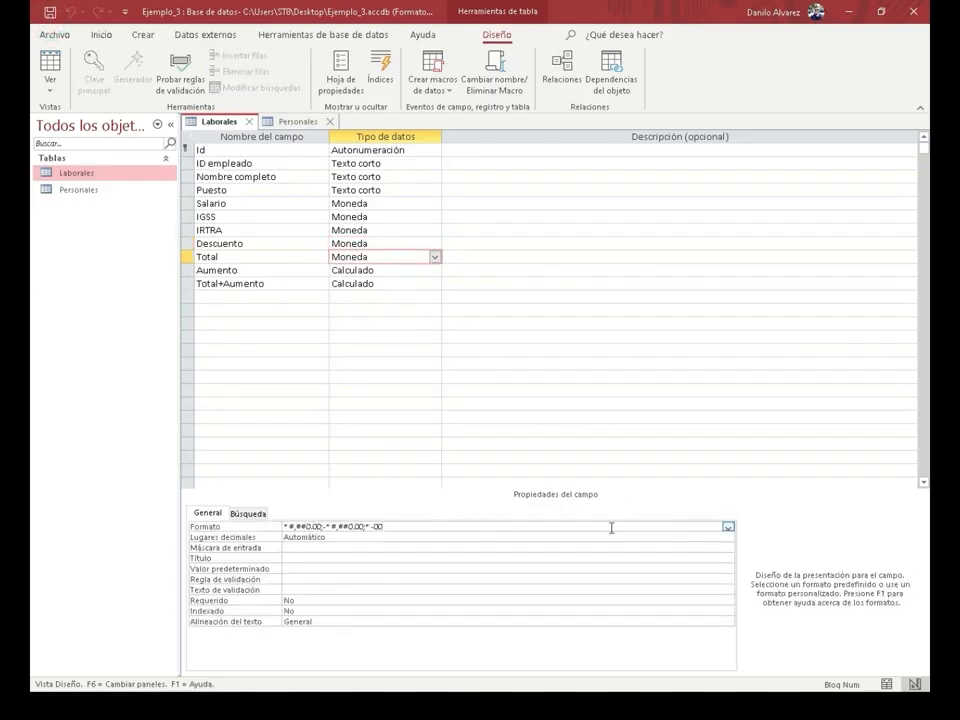
pyautogui.click(728, 526)
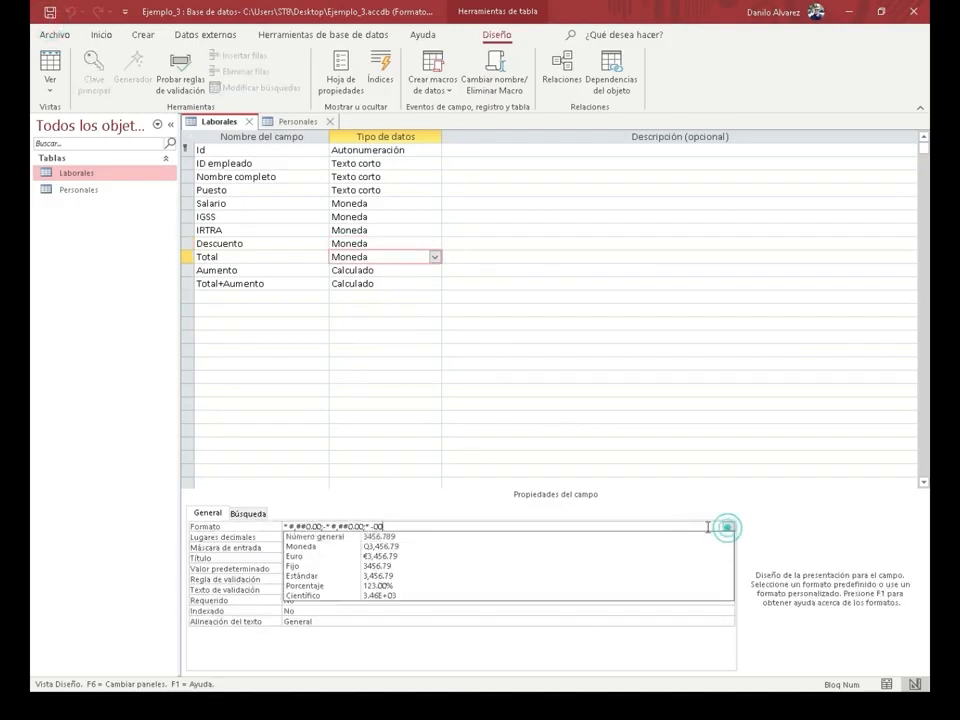
pyautogui.click(470, 547)
pyautogui.click(50, 13)
# Switch the Laborales table to Datasheet view and check the currency format across its salary columns
pyautogui.click(50, 82)
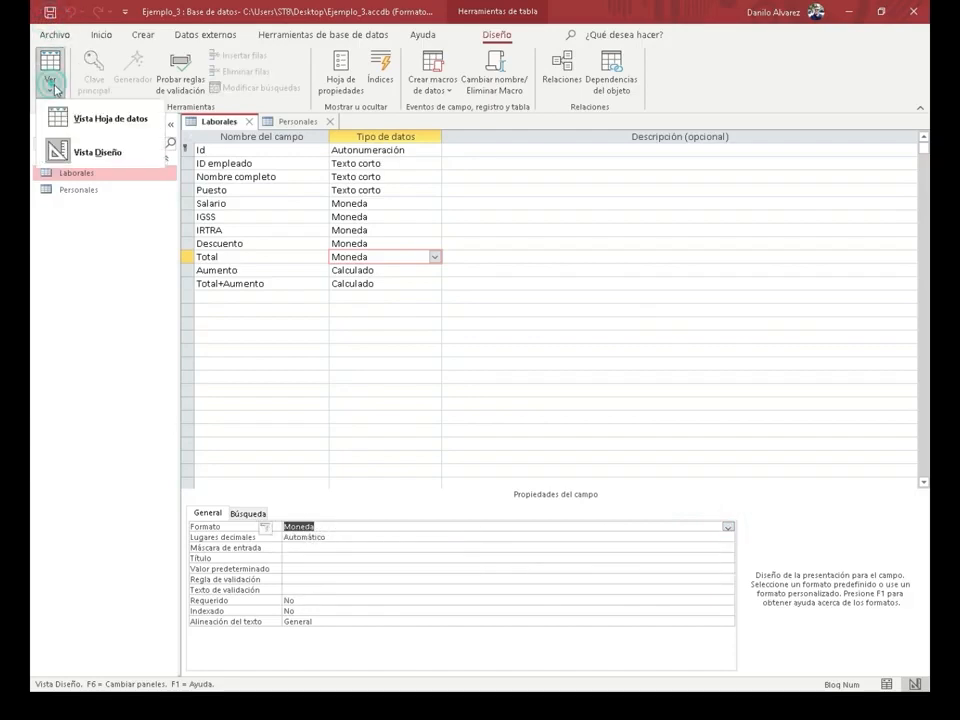
pyautogui.click(80, 119)
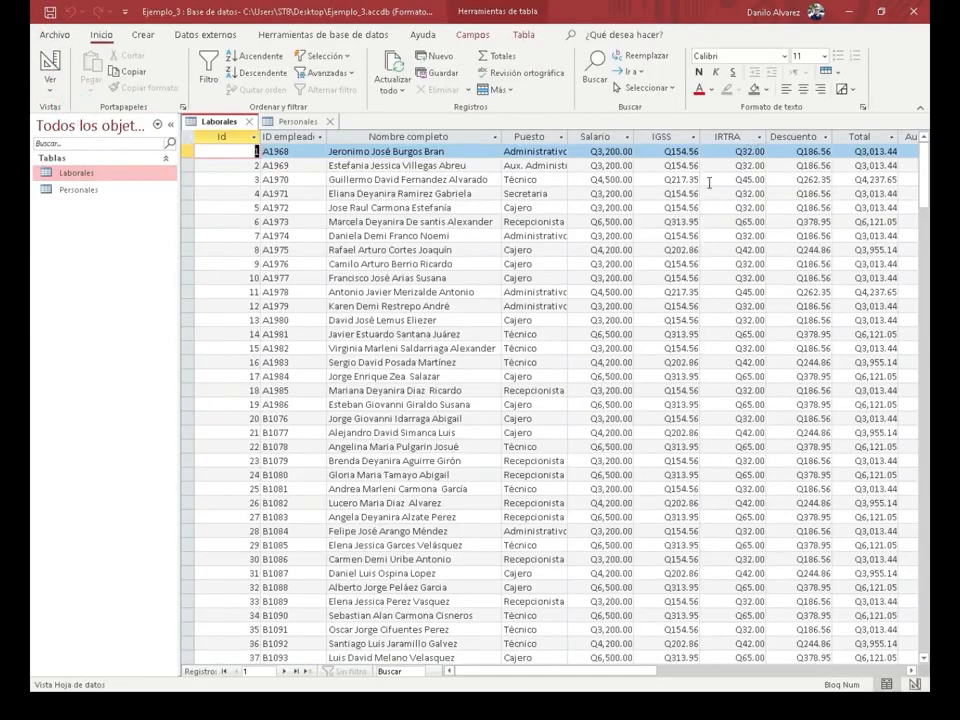
pyautogui.moveTo(629, 671); pyautogui.dragTo(544, 681)
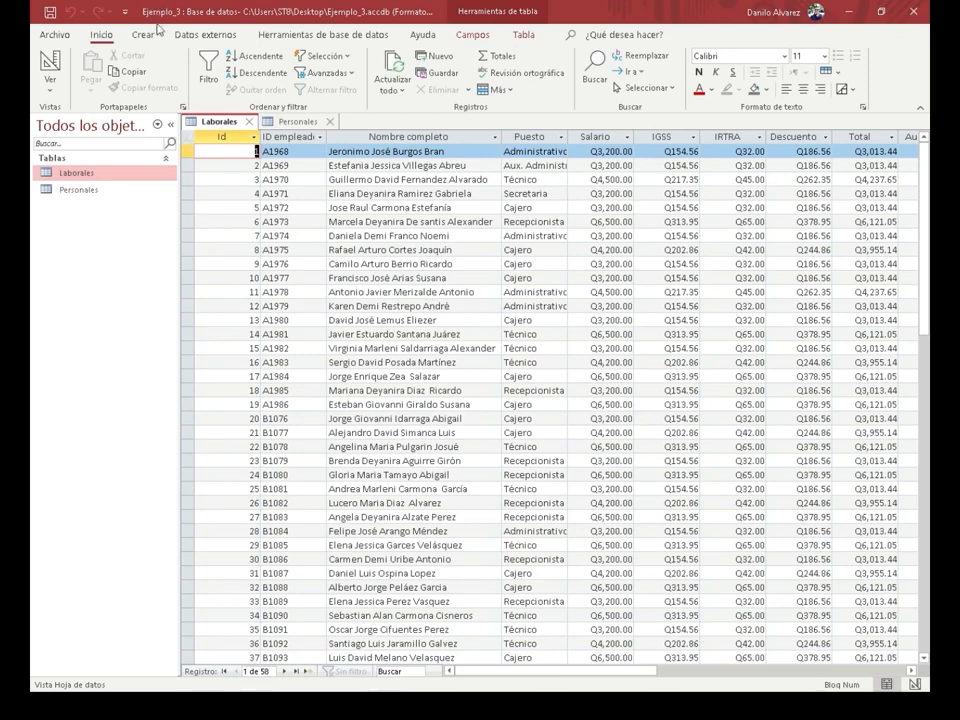
# Export the Laborales table to Laborales.xlsx in Excel Workbook format, keeping formatting and layout and opening the file when finished
pyautogui.click(207, 36)
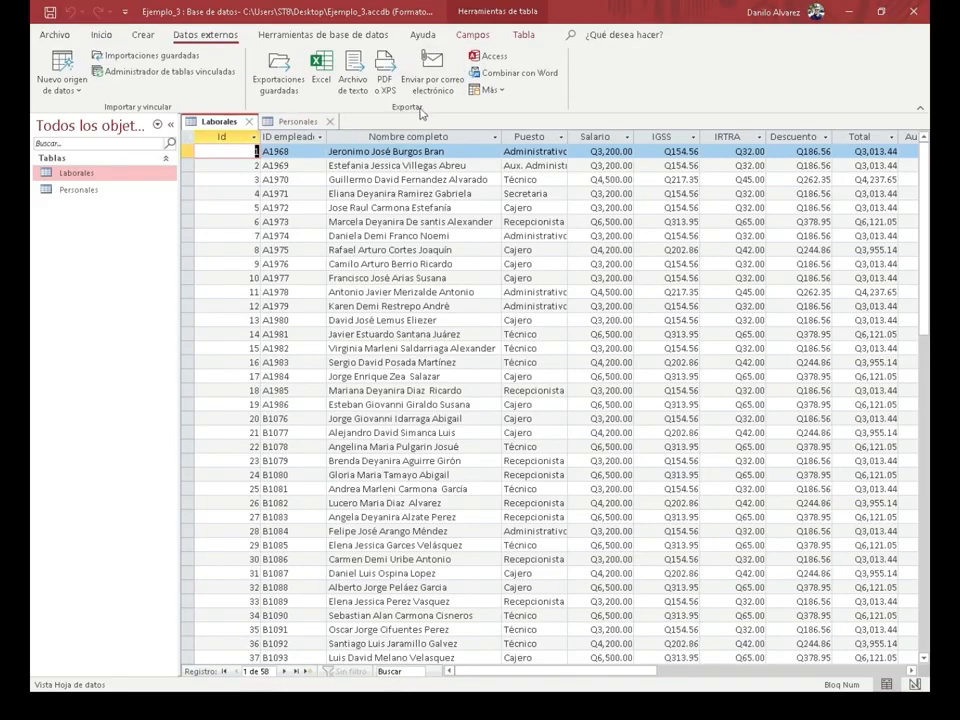
pyautogui.click(322, 70)
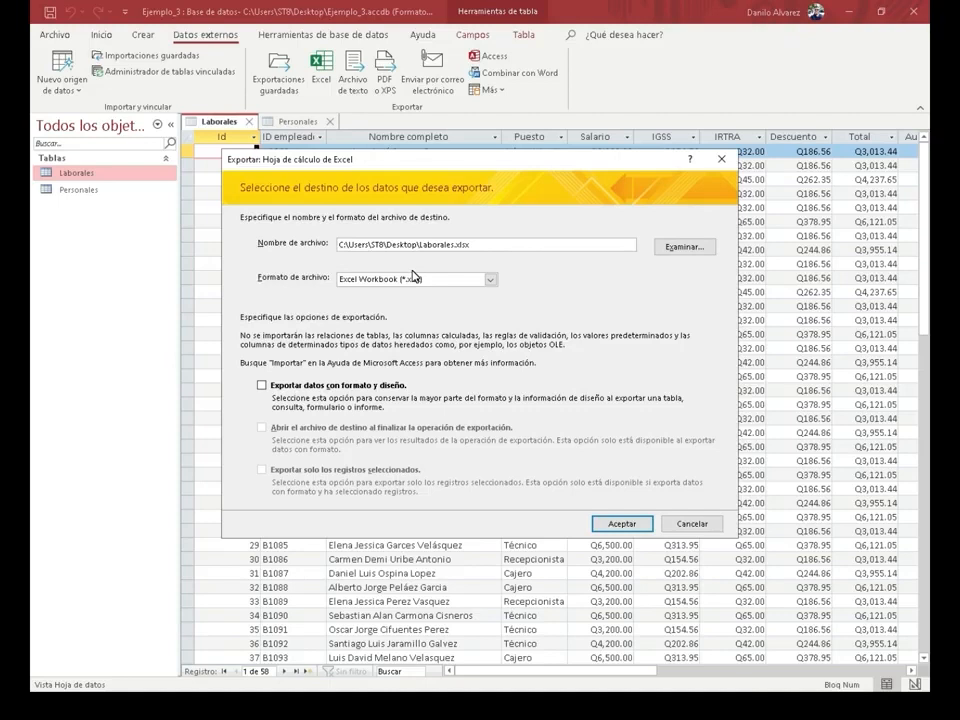
pyautogui.click(490, 279)
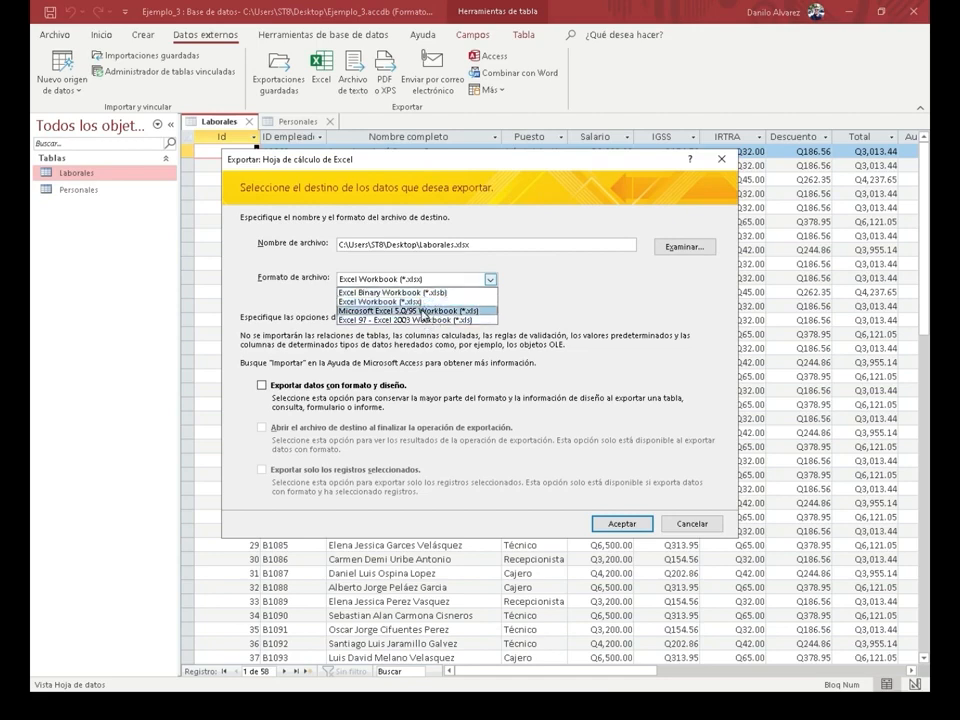
pyautogui.click(416, 302)
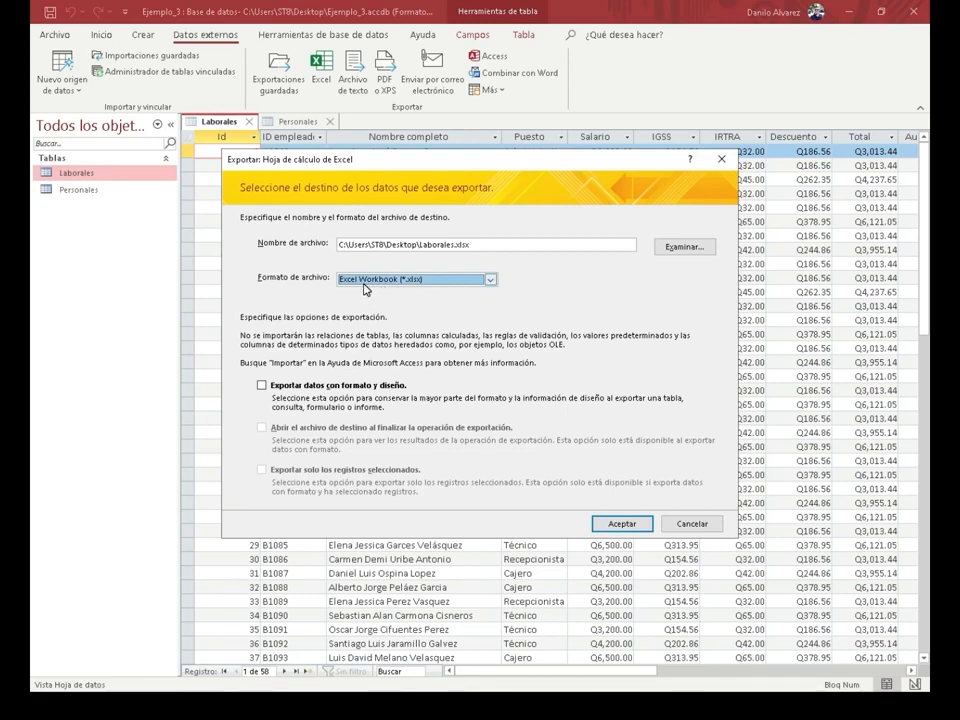
pyautogui.click(262, 385)
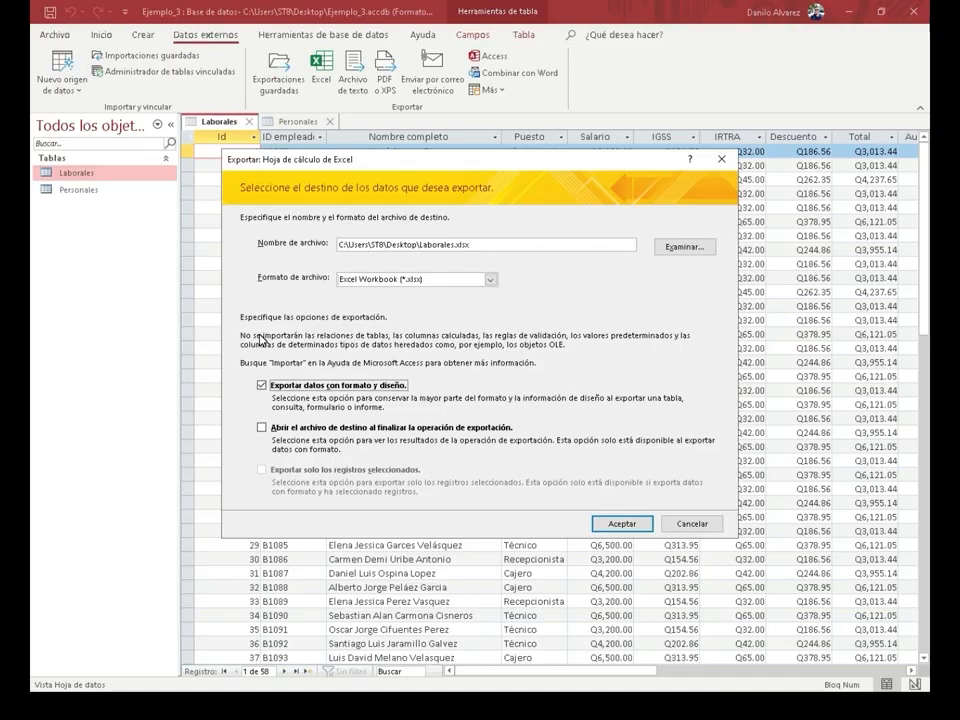
pyautogui.click(261, 429)
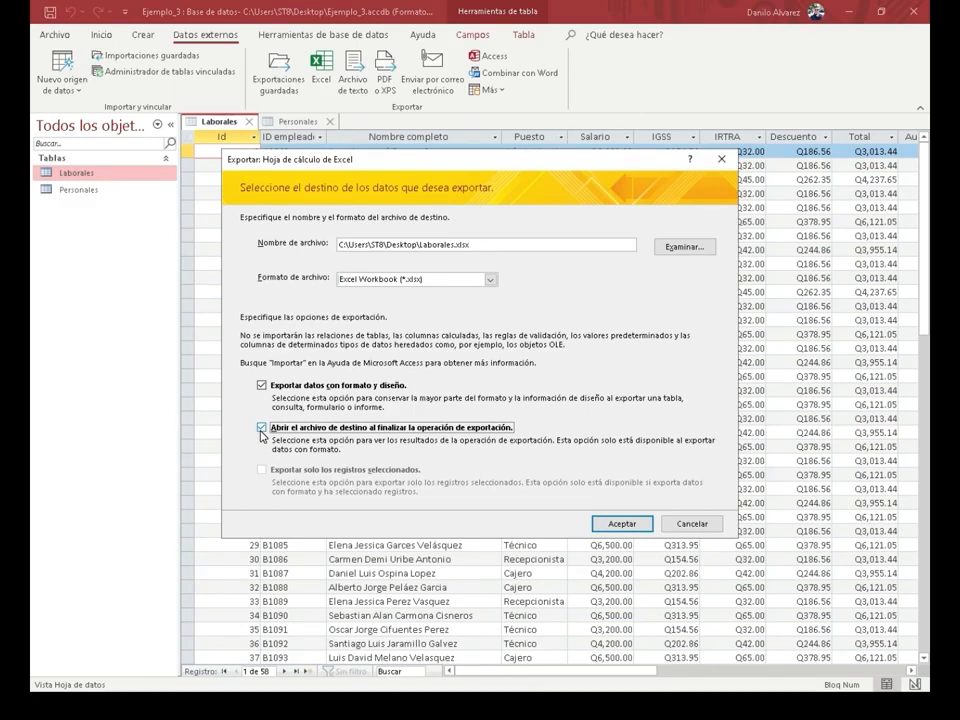
pyautogui.click(643, 523)
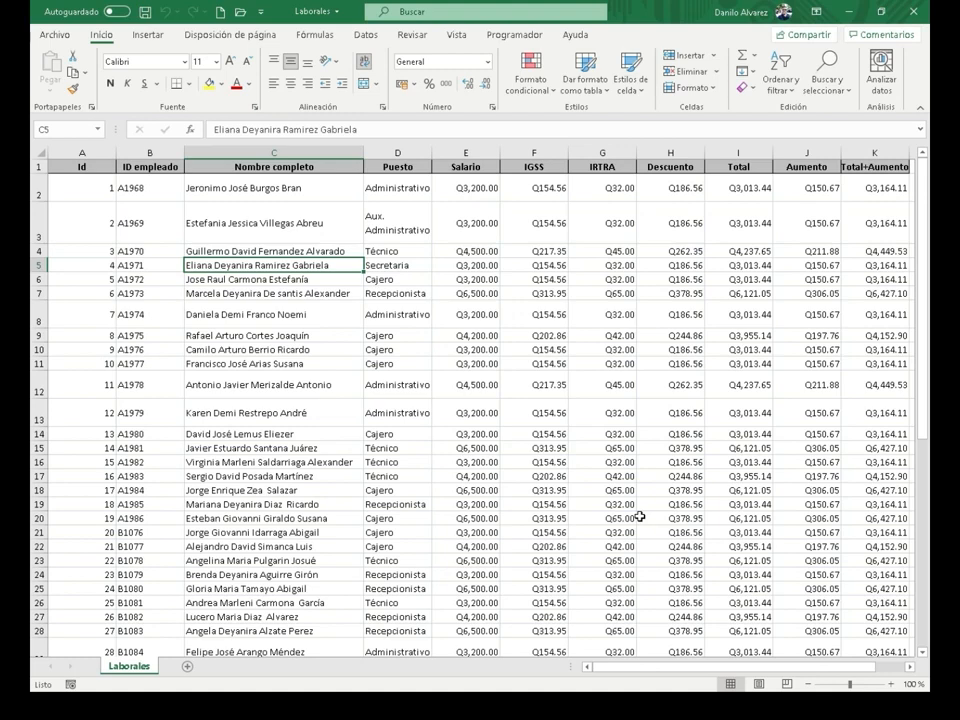
# Examine the exported Laborales worksheet across its salary columns and the Total, Aumento and Total+Aumento headers
pyautogui.press('Right')
pyautogui.press('Right')
pyautogui.press('Right')
pyautogui.press('Right')
pyautogui.press('Right')
pyautogui.press('Right')
pyautogui.press('Right')
pyautogui.press('Right')
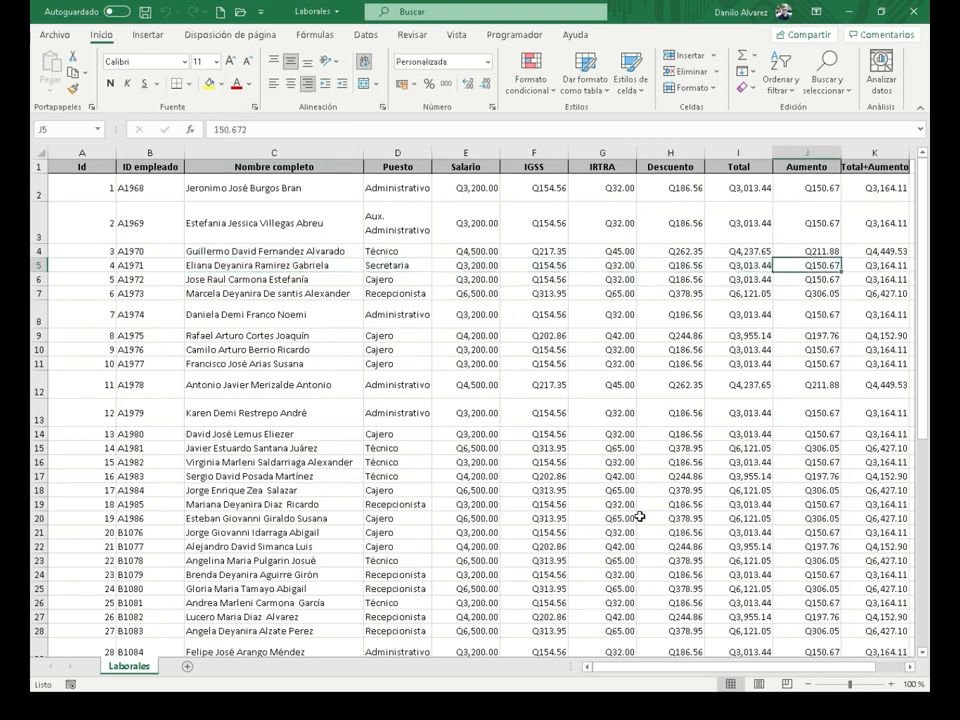
pyautogui.press('Right')
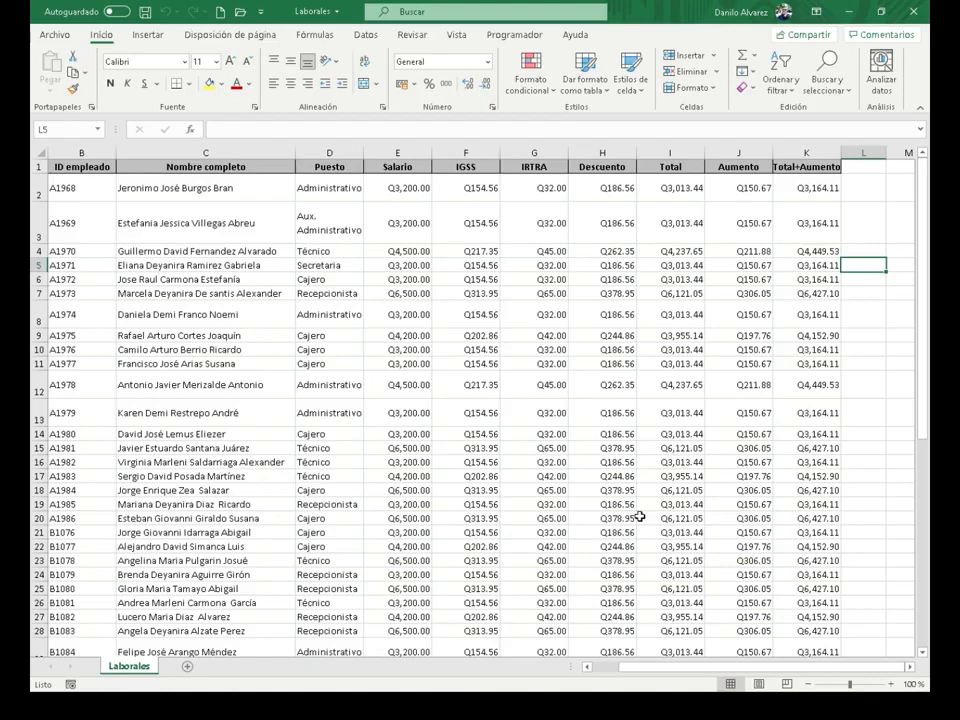
pyautogui.press('Up')
pyautogui.press('Up')
pyautogui.press('Up')
pyautogui.press('Up')
pyautogui.press('Left')
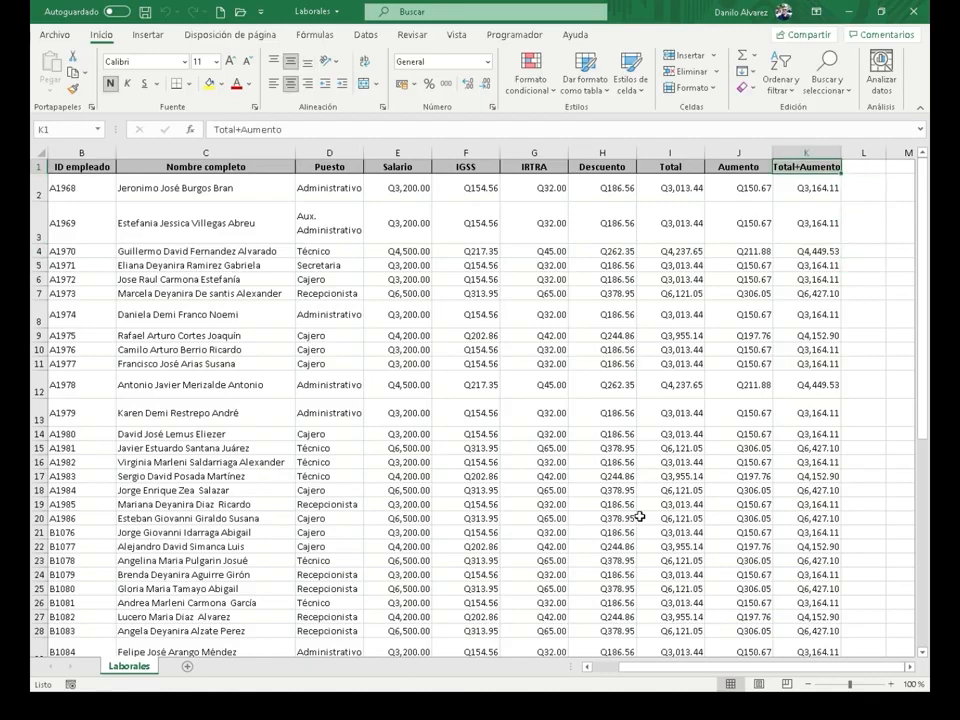
pyautogui.press('Left')
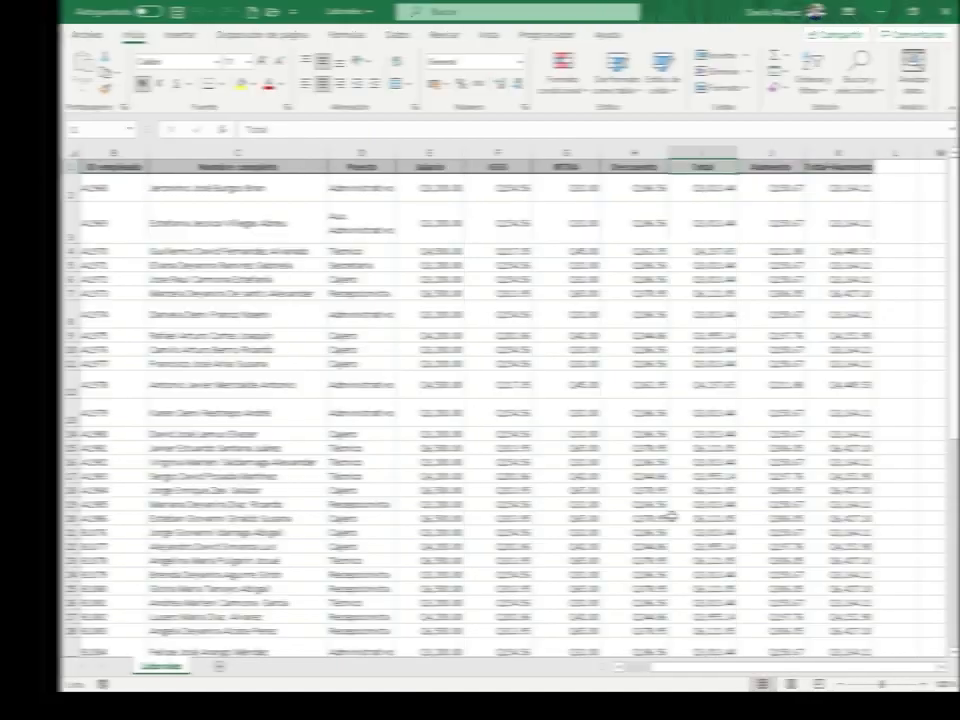
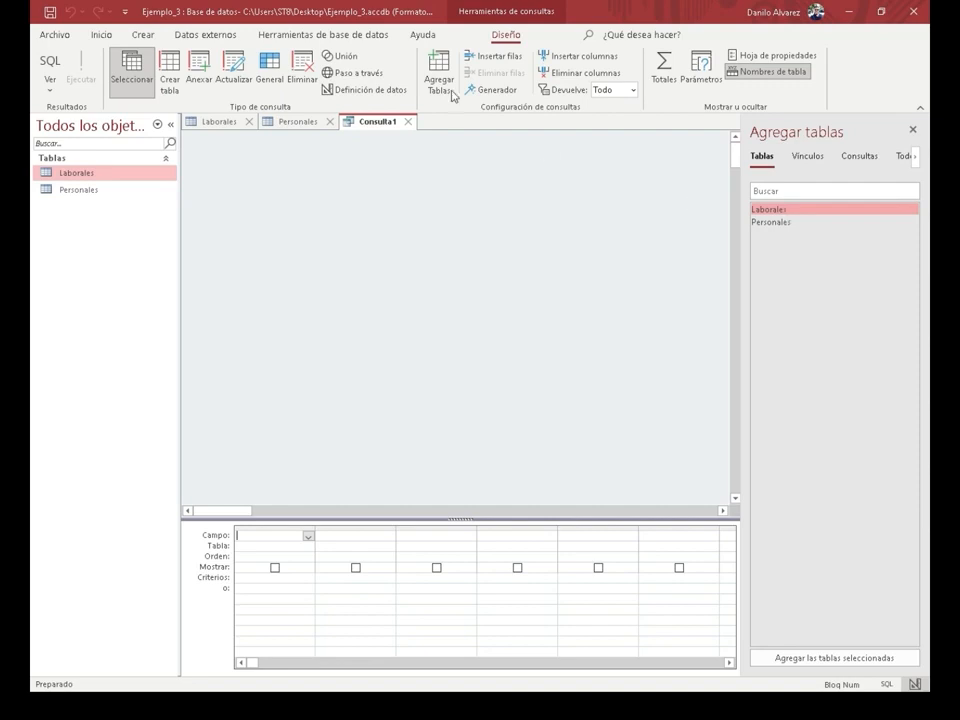
# Add the Laborales and Personales tables to the new query's design and space them apart
pyautogui.click(441, 60)
pyautogui.click(441, 60)
pyautogui.doubleClick(775, 212)
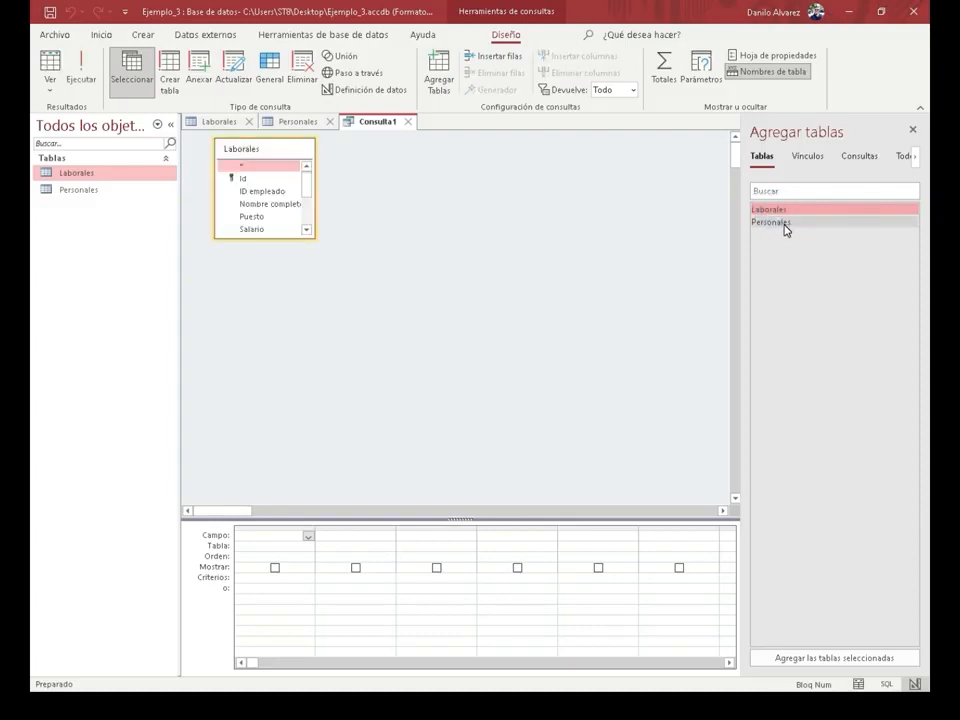
pyautogui.doubleClick(785, 227)
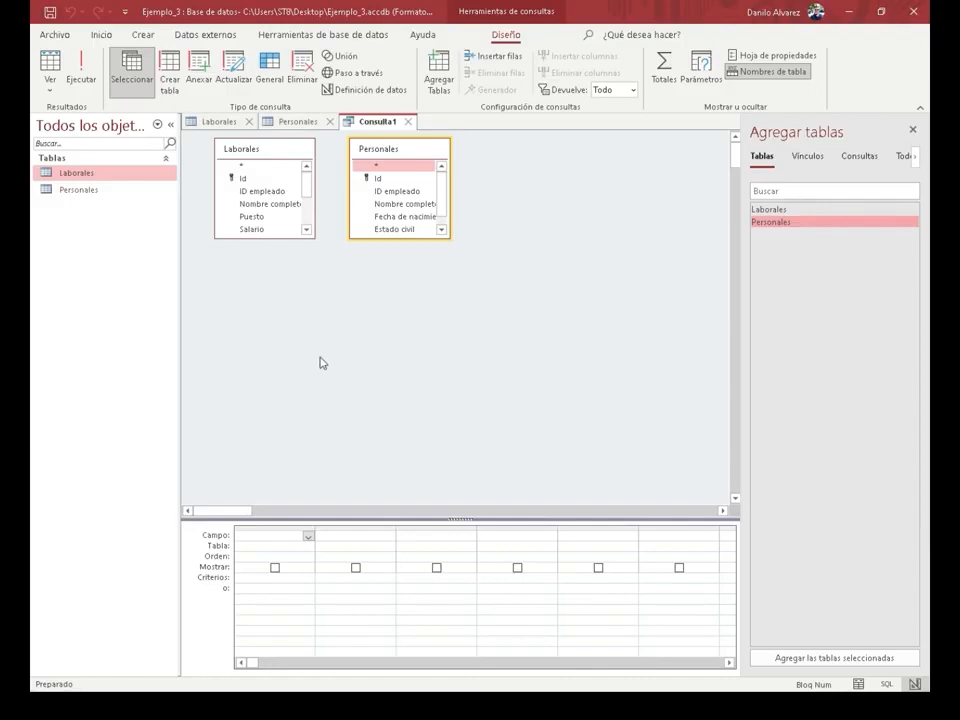
pyautogui.moveTo(405, 148); pyautogui.dragTo(483, 158)
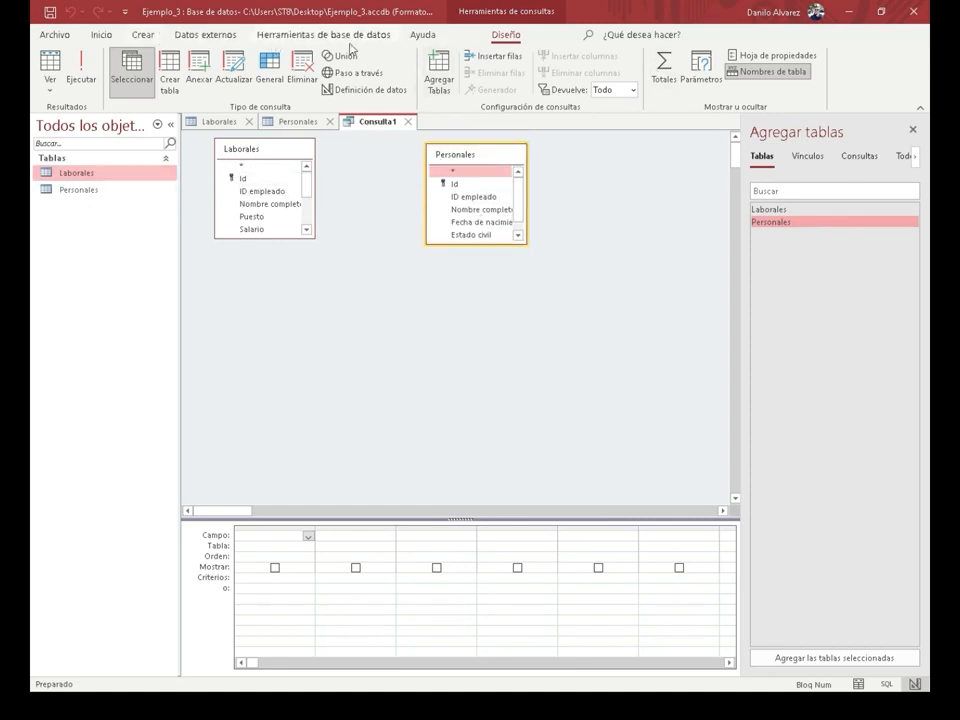
pyautogui.click(146, 37)
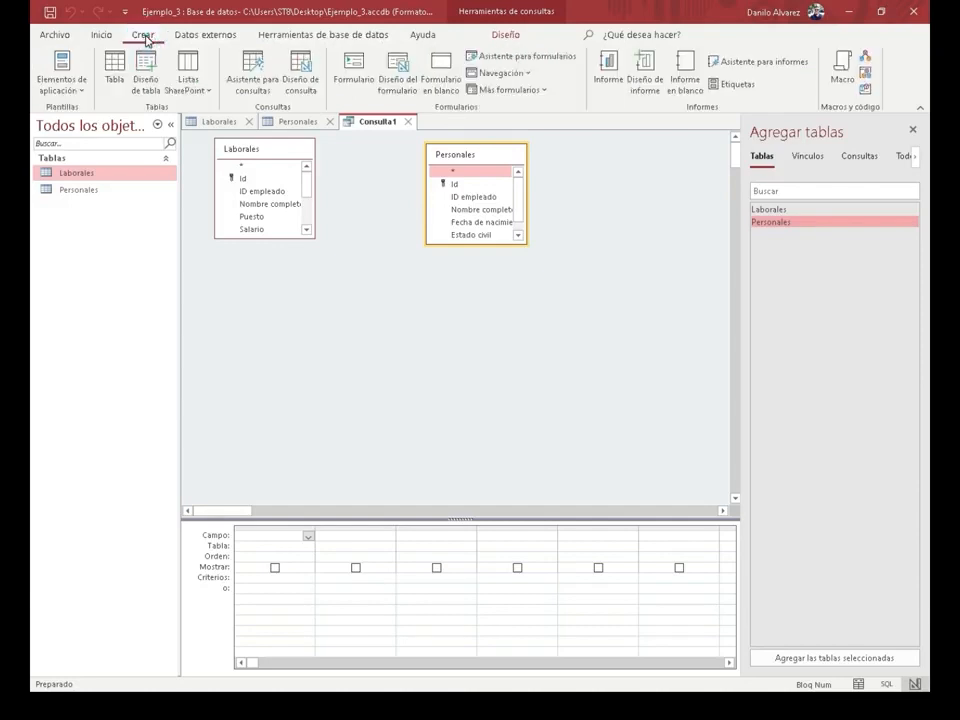
pyautogui.click(206, 38)
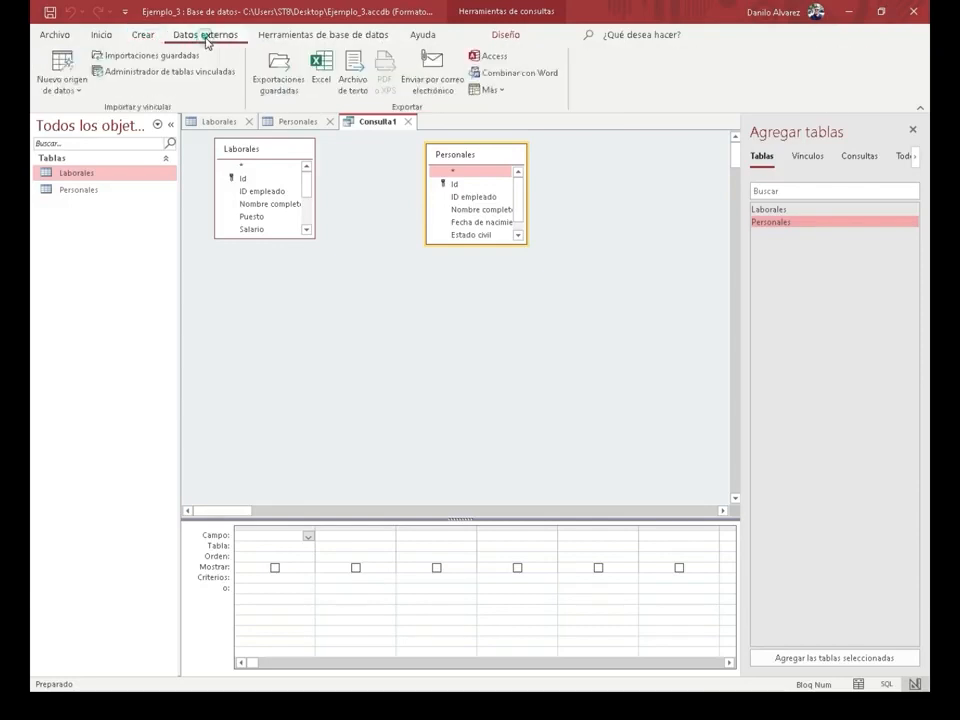
pyautogui.click(282, 37)
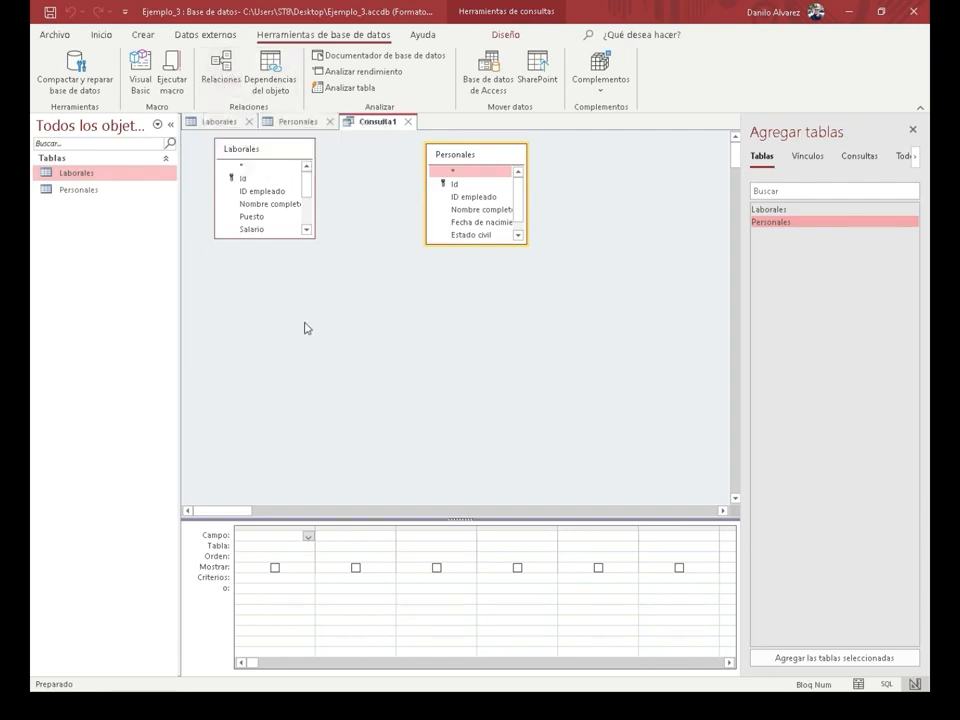
pyautogui.moveTo(245, 180); pyautogui.dragTo(446, 190)
pyautogui.click(449, 187)
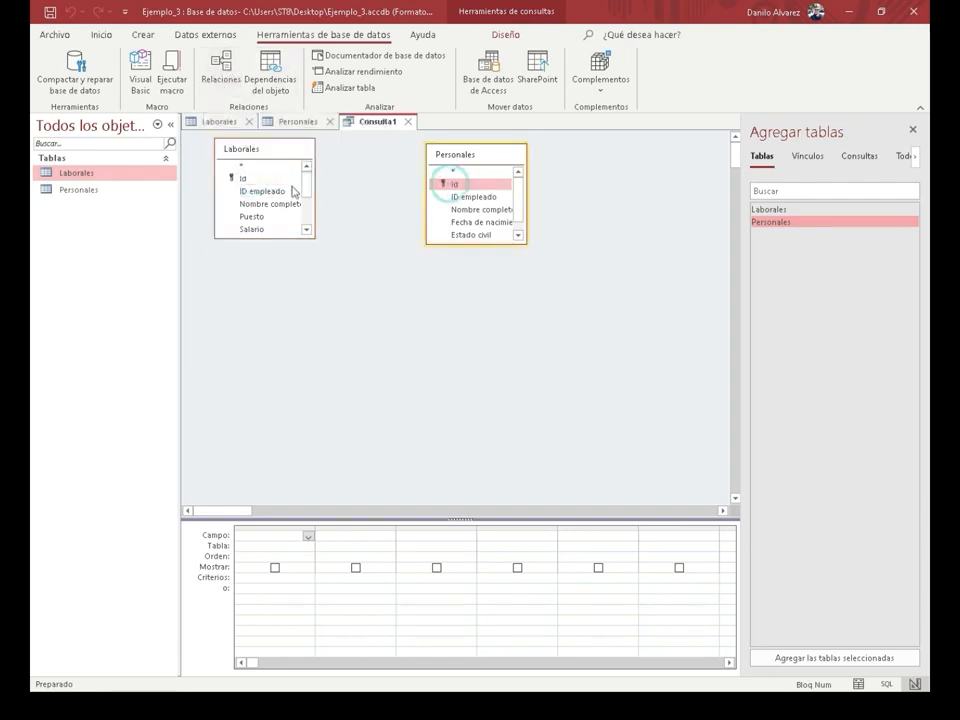
pyautogui.click(246, 181)
pyautogui.click(450, 187)
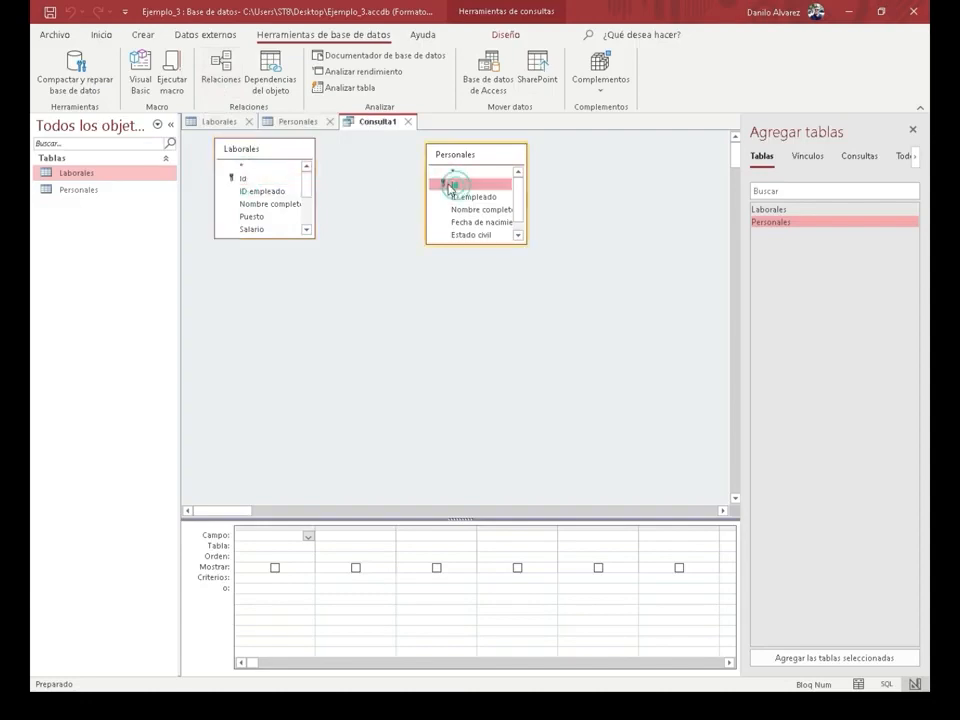
pyautogui.click(244, 181)
pyautogui.click(466, 184)
pyautogui.click(253, 179)
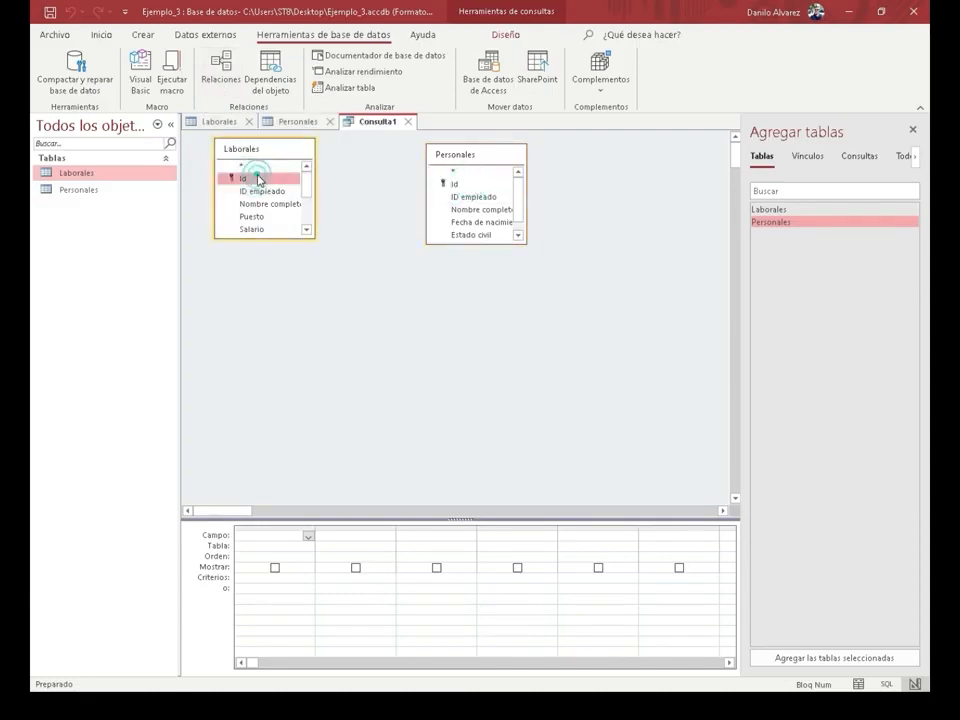
pyautogui.click(450, 184)
pyautogui.click(244, 180)
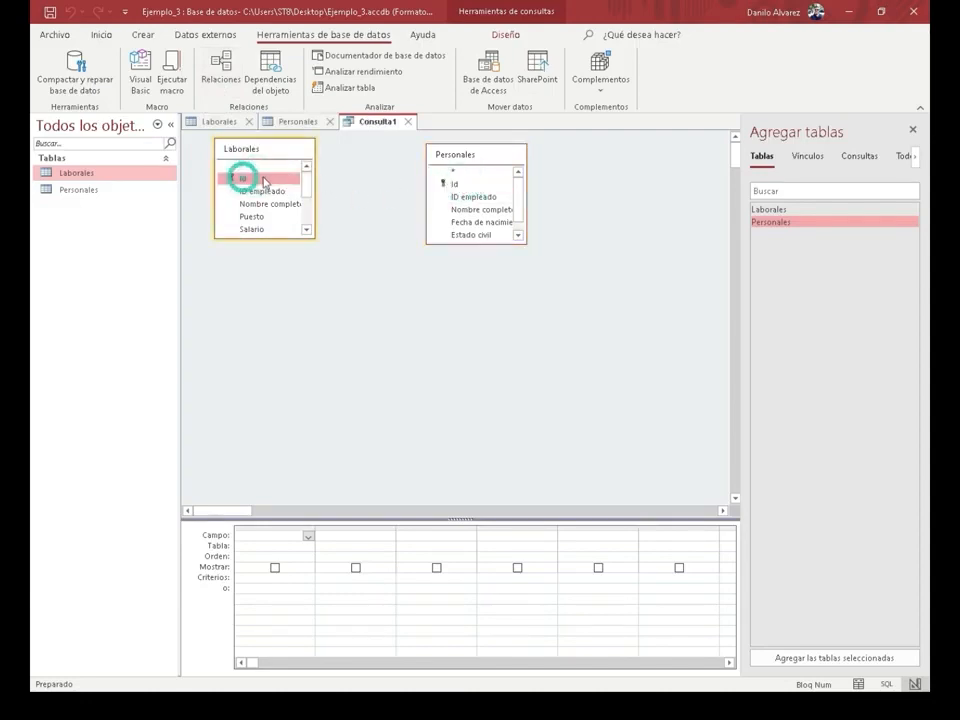
pyautogui.click(446, 184)
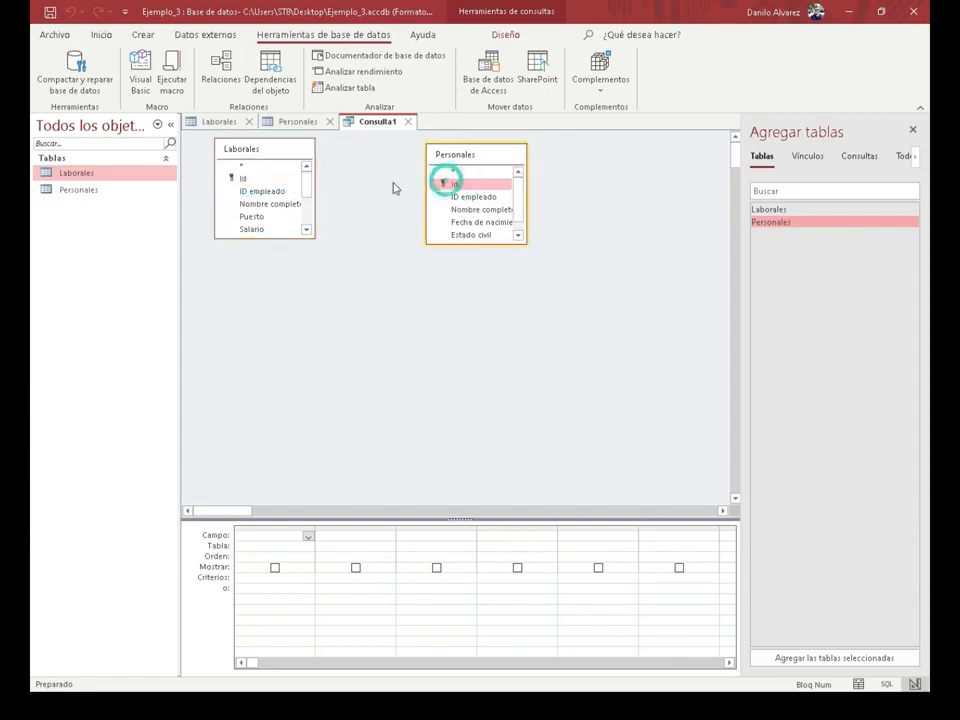
pyautogui.click(241, 181)
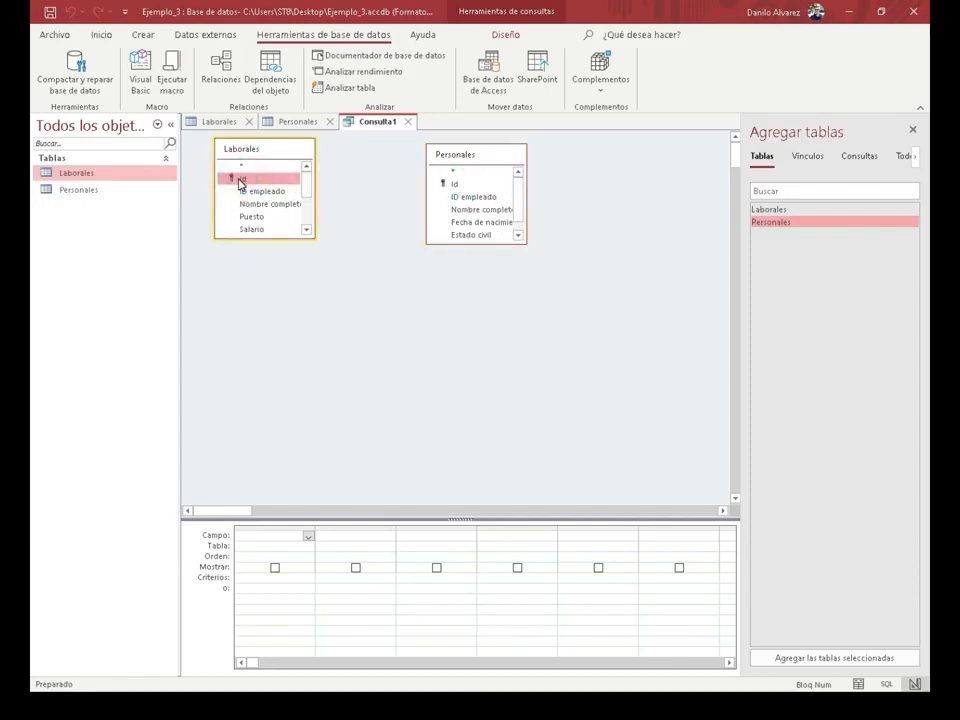
pyautogui.click(445, 185)
pyautogui.click(239, 180)
pyautogui.click(445, 184)
pyautogui.click(241, 179)
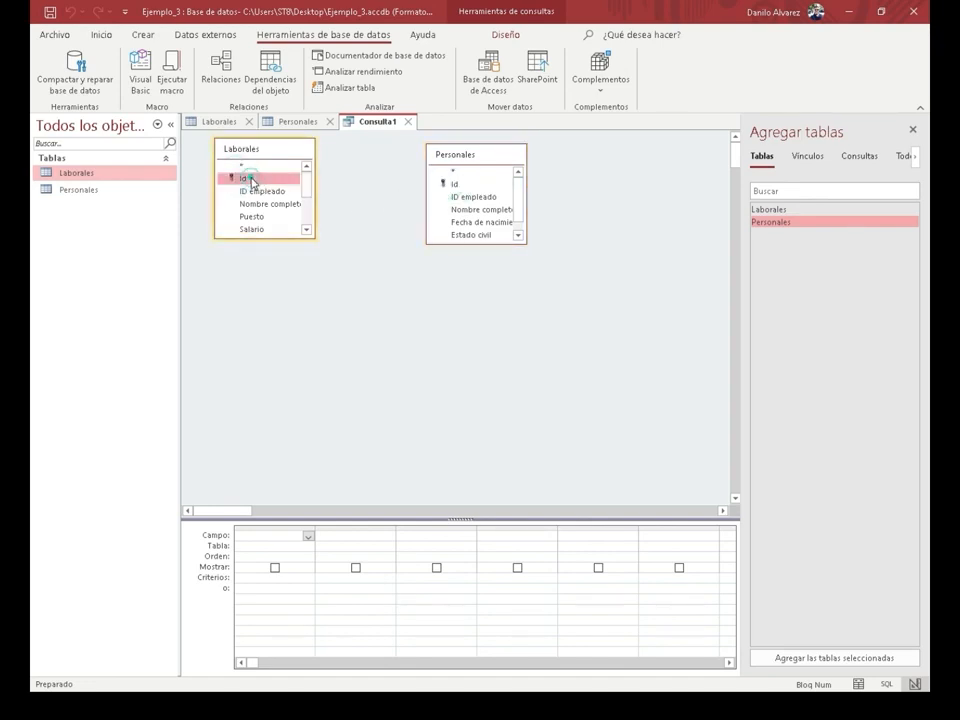
pyautogui.click(445, 185)
pyautogui.click(241, 180)
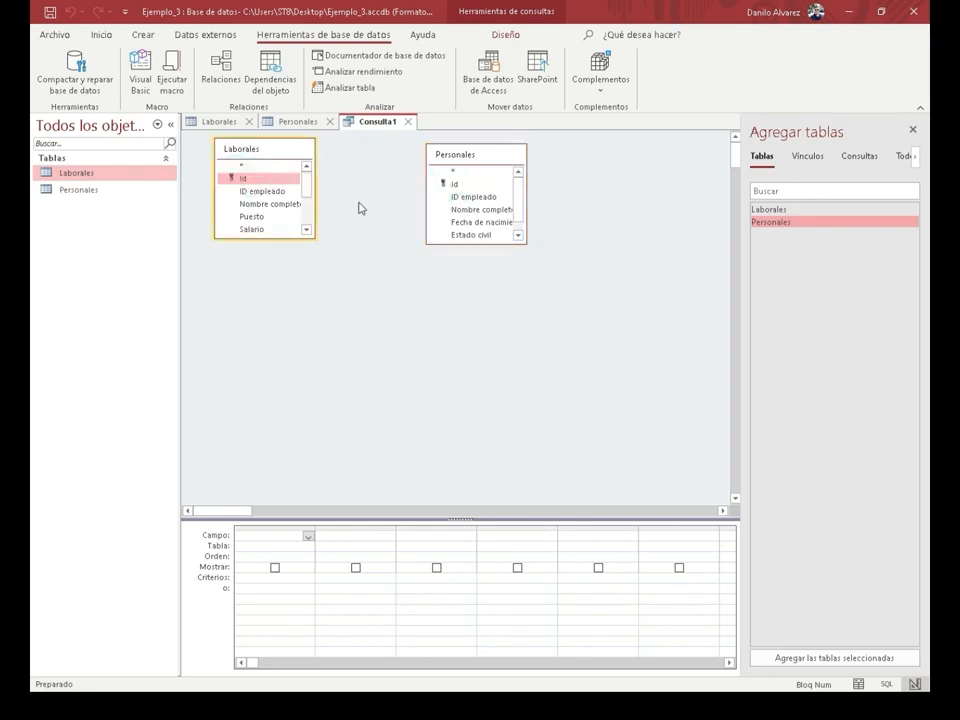
# Join the Id field of Laborales to the Id field of Personales and place the Personales table slightly lower than Laborales
pyautogui.click(507, 35)
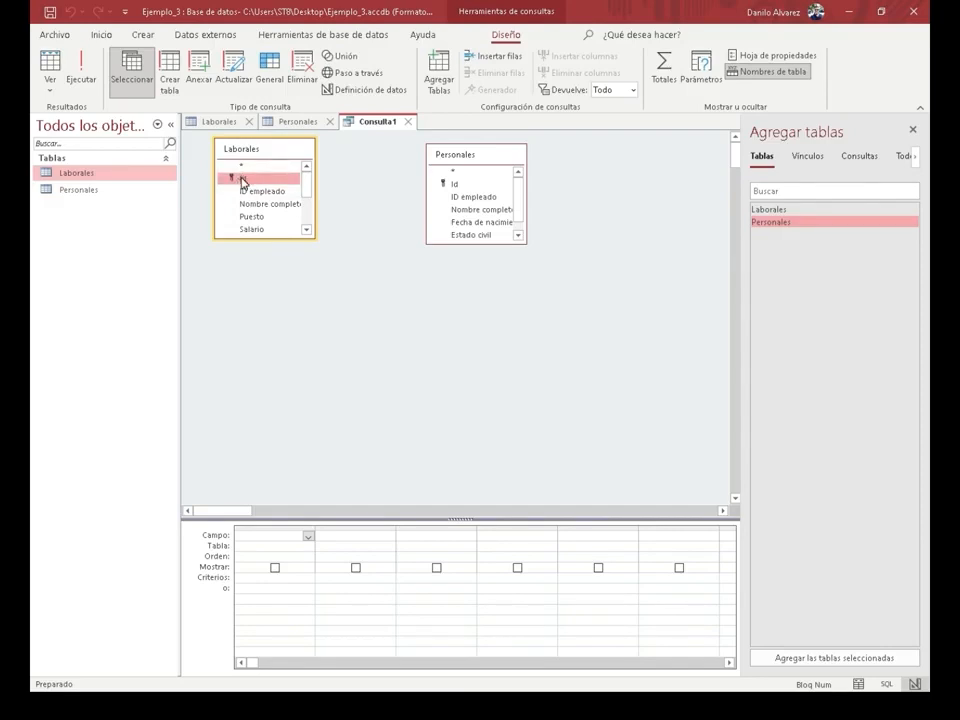
pyautogui.moveTo(240, 181); pyautogui.dragTo(458, 186)
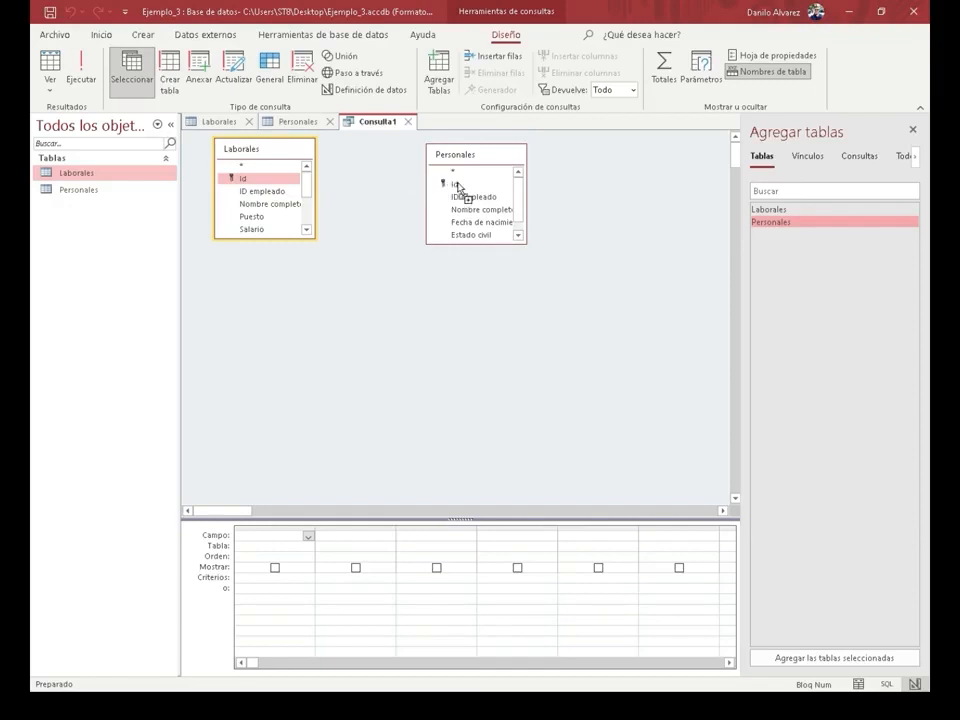
pyautogui.moveTo(458, 186); pyautogui.dragTo(500, 257)
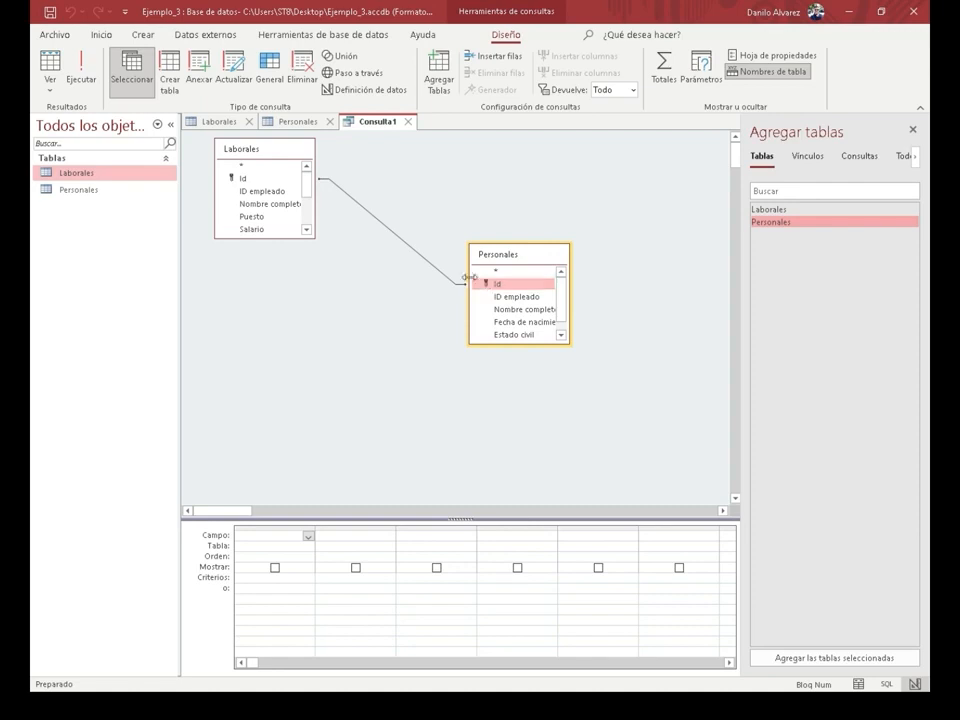
pyautogui.click(245, 180)
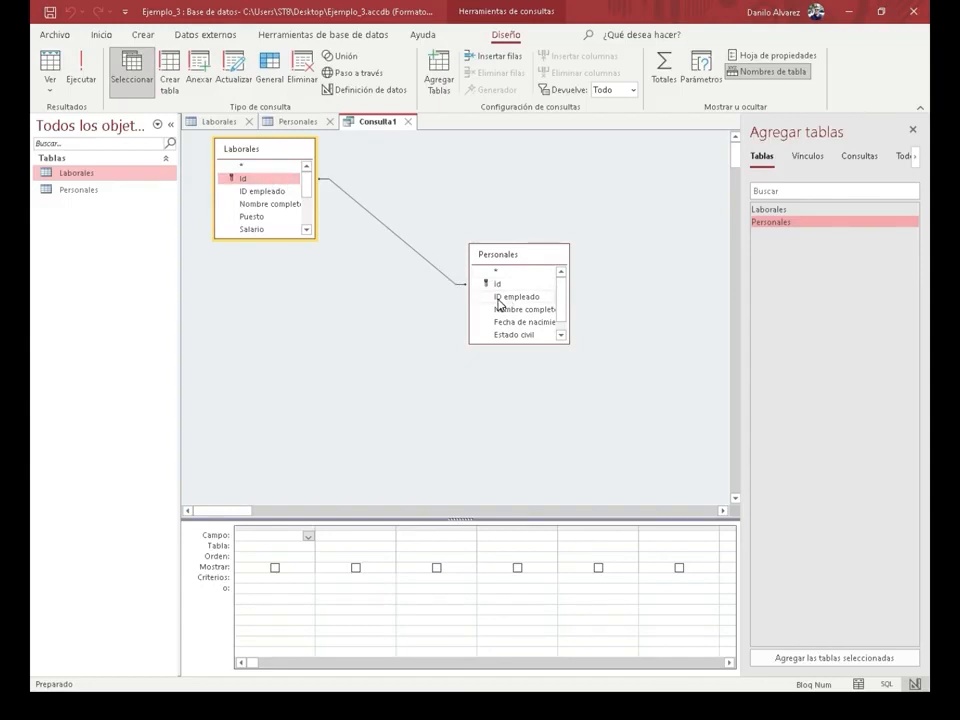
pyautogui.moveTo(491, 257); pyautogui.dragTo(491, 191)
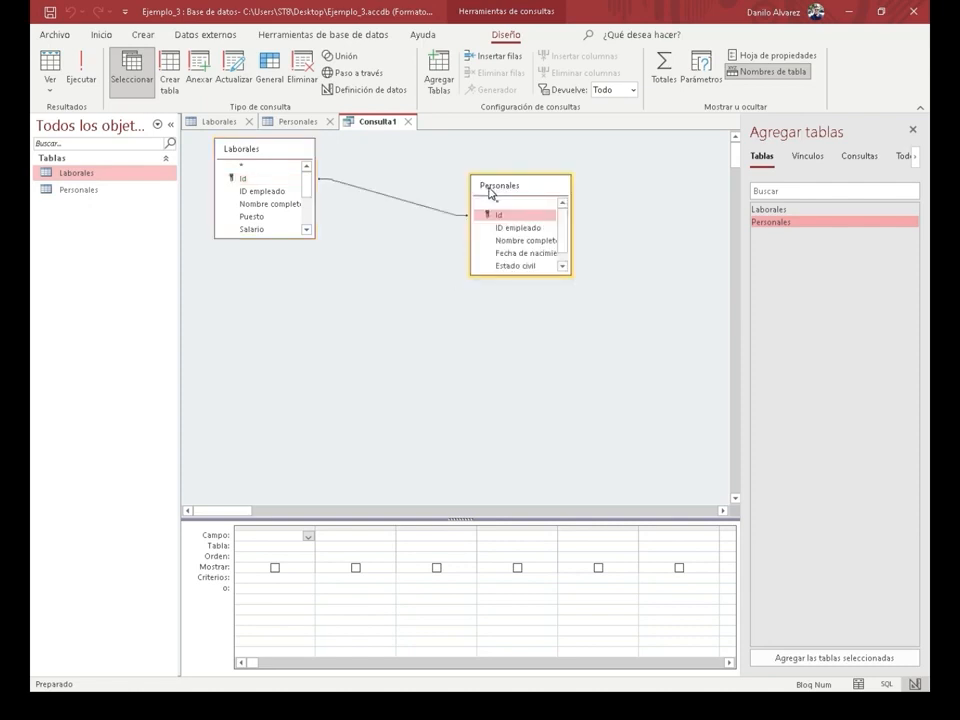
# Examine the Id fields of both tables and the join line that connects them
pyautogui.click(252, 179)
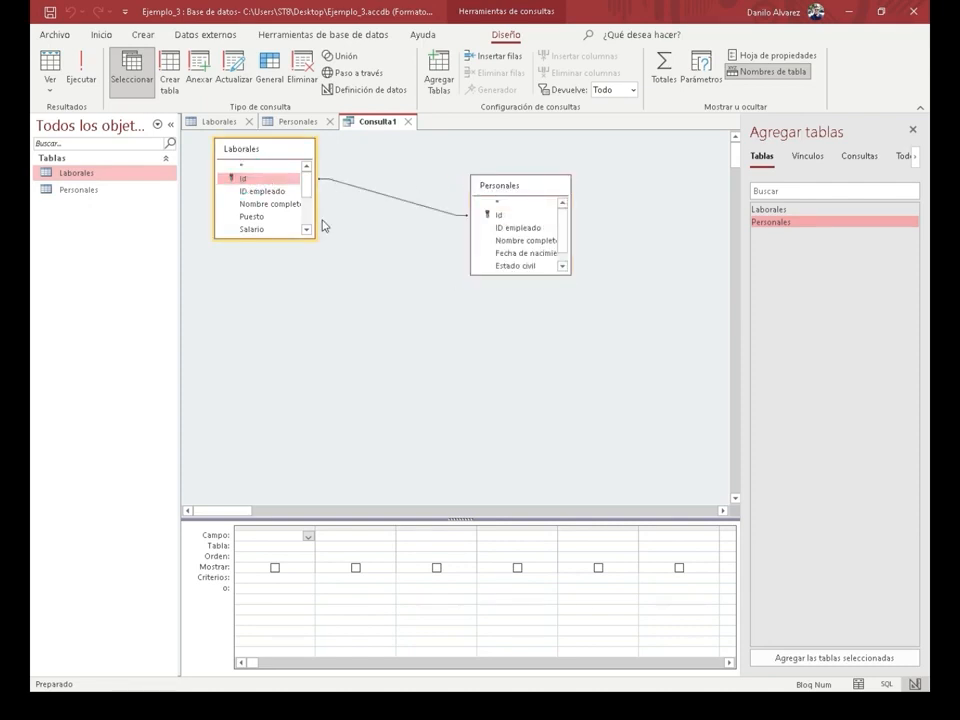
pyautogui.click(497, 214)
pyautogui.click(245, 180)
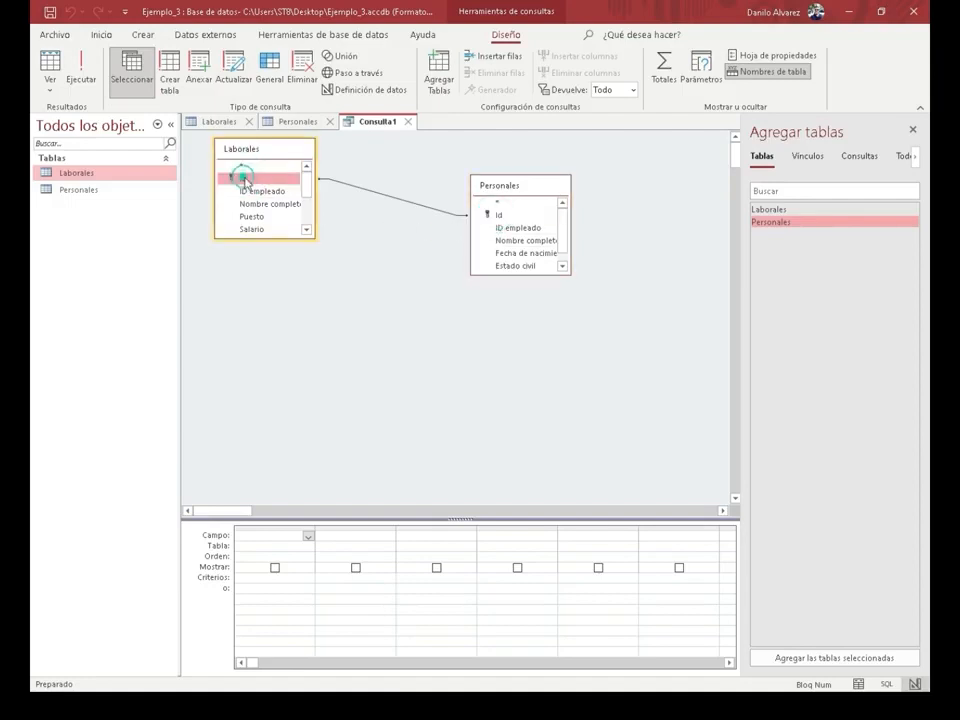
pyautogui.click(503, 215)
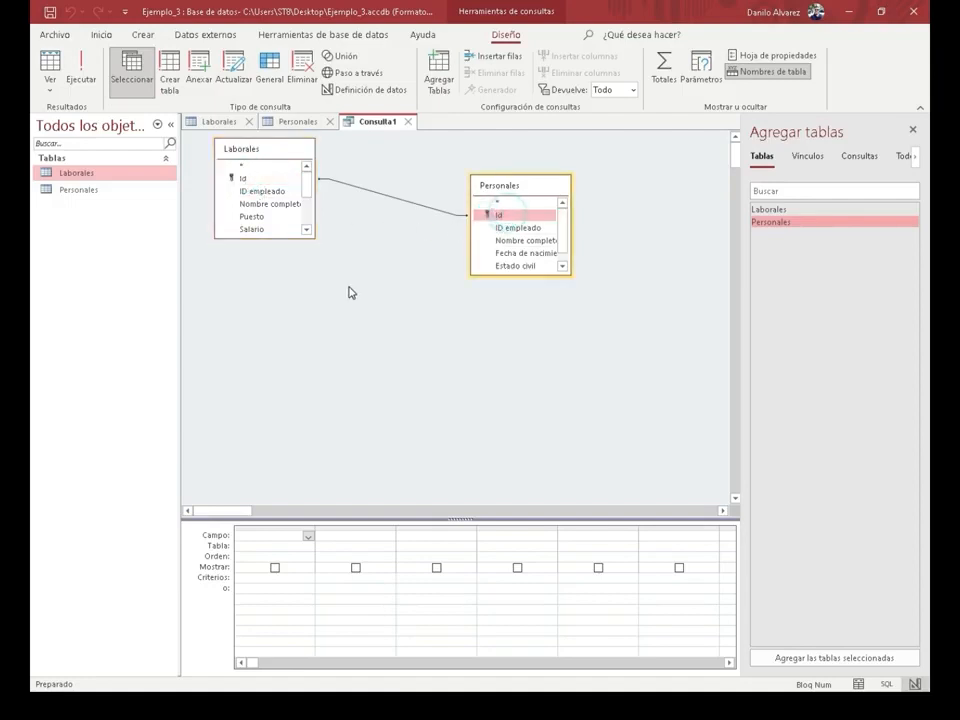
pyautogui.click(240, 180)
pyautogui.click(396, 201)
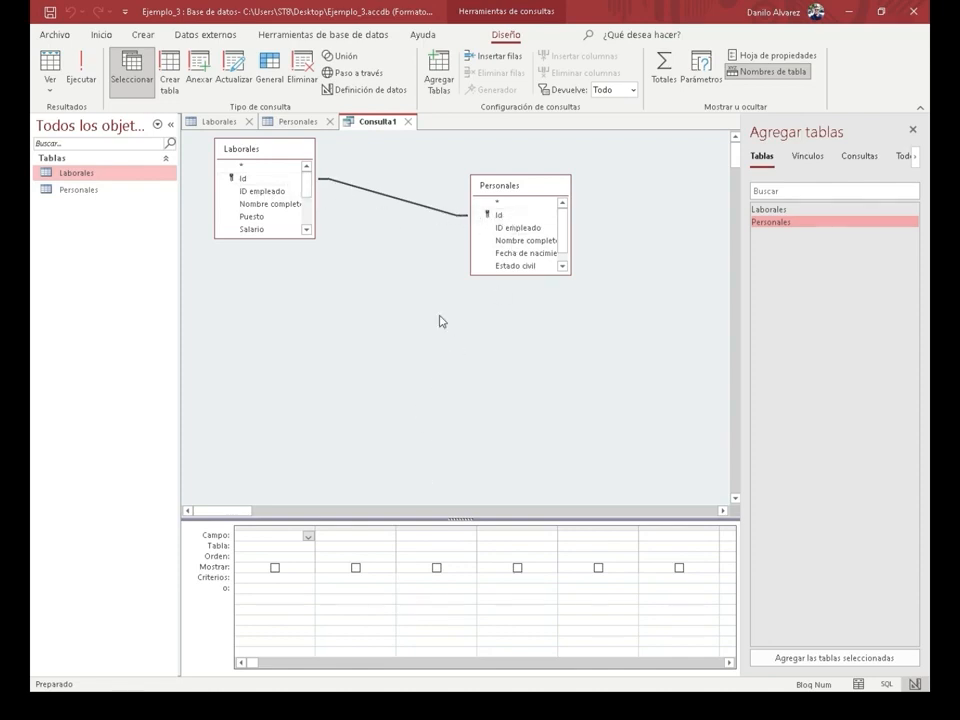
# Place the Personales table well below Laborales and look through the fields available for the first query column
pyautogui.moveTo(511, 186); pyautogui.dragTo(514, 343)
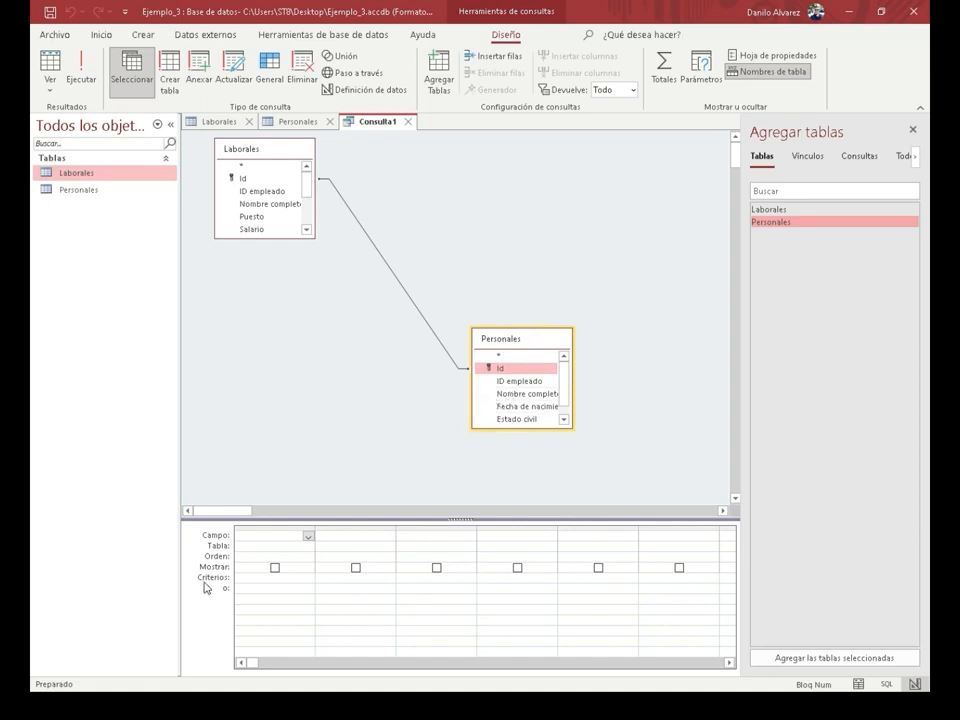
pyautogui.click(259, 546)
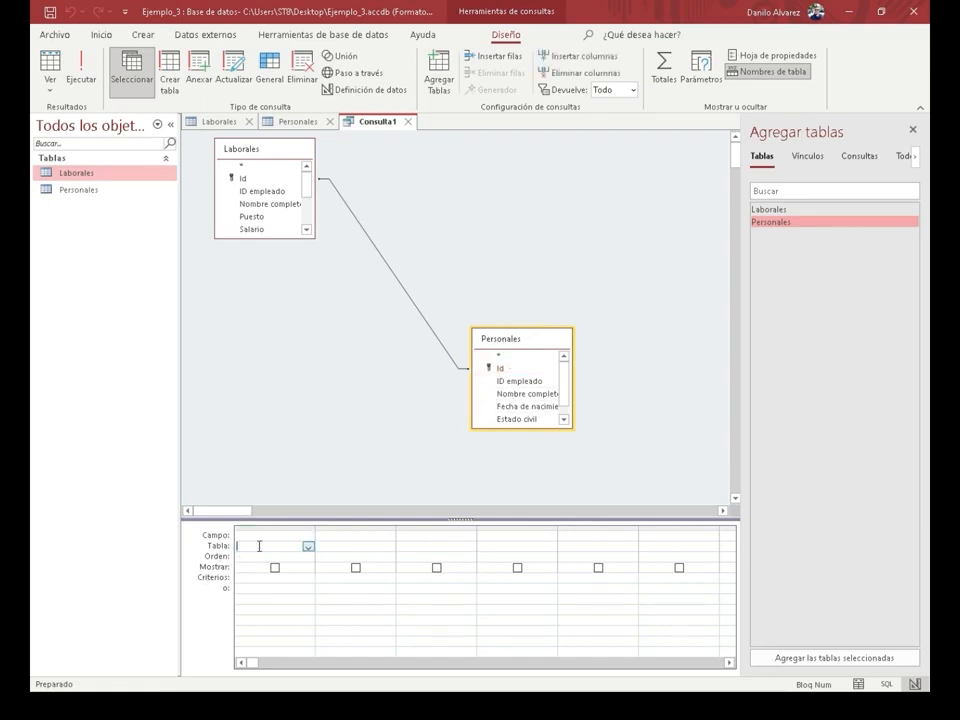
pyautogui.click(309, 548)
pyautogui.click(279, 531)
pyautogui.click(308, 538)
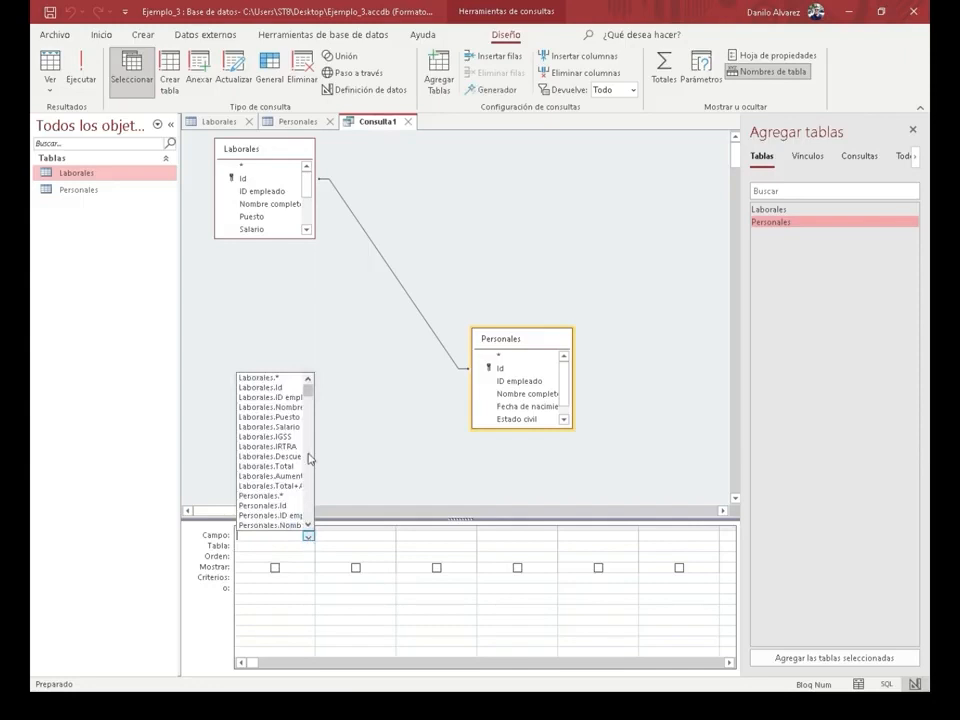
pyautogui.scroll(-4, 305, 516)
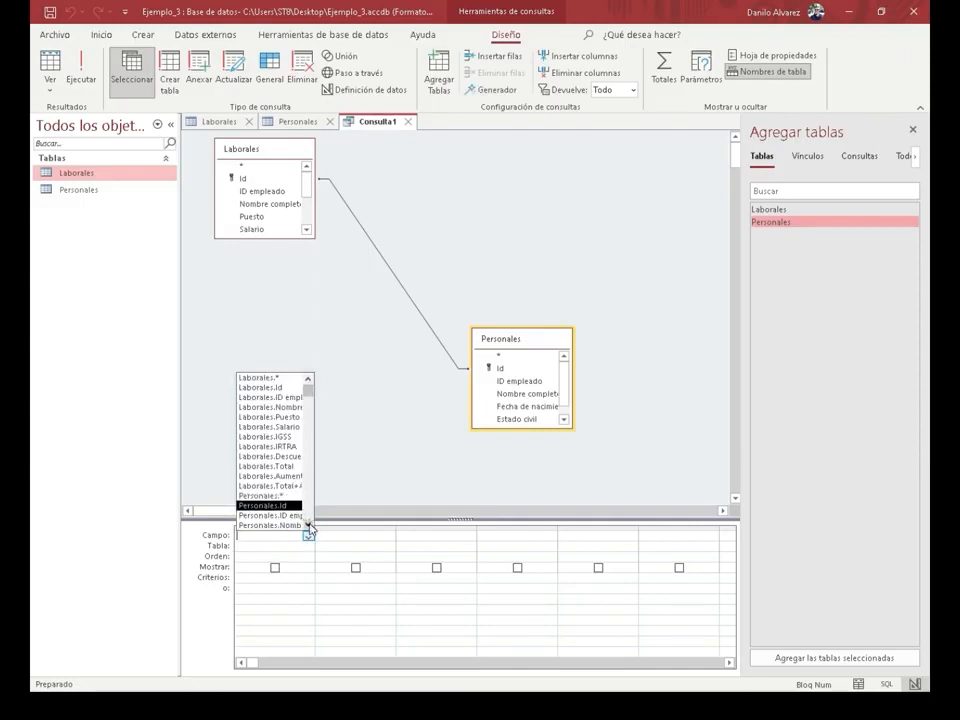
pyautogui.click(309, 381)
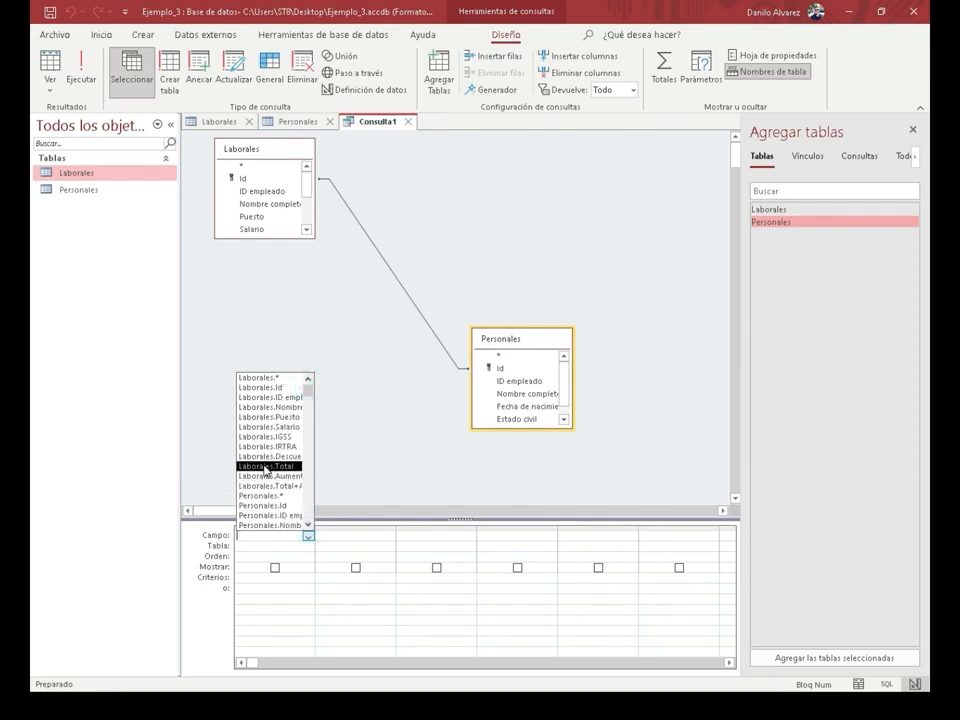
pyautogui.click(272, 550)
# Set the first query column to the ID empleado field from the Personales table
pyautogui.click(279, 548)
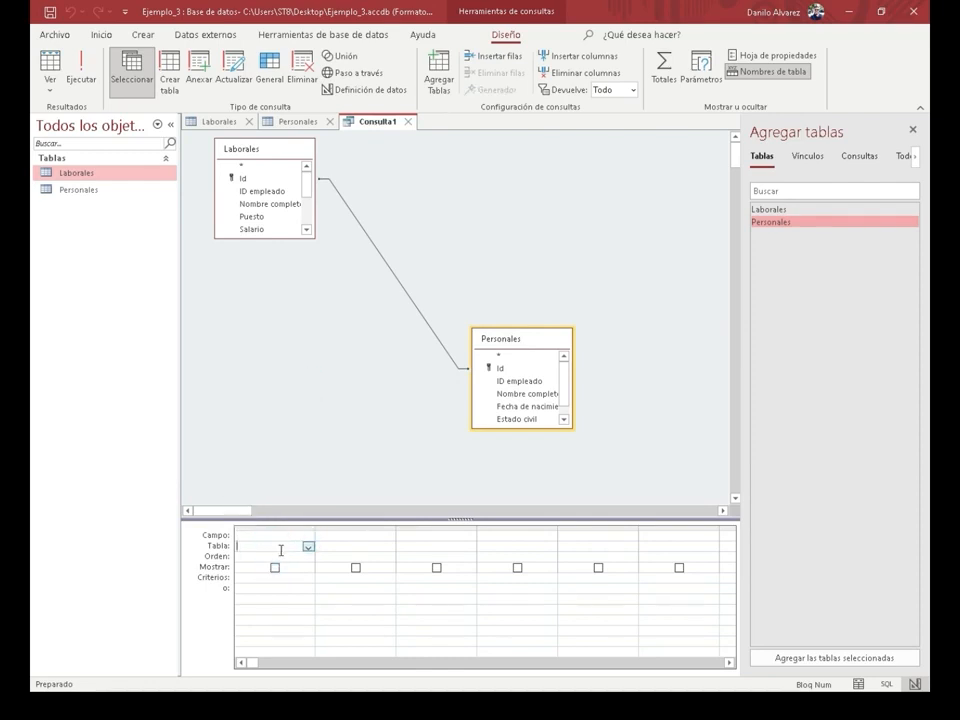
pyautogui.click(309, 548)
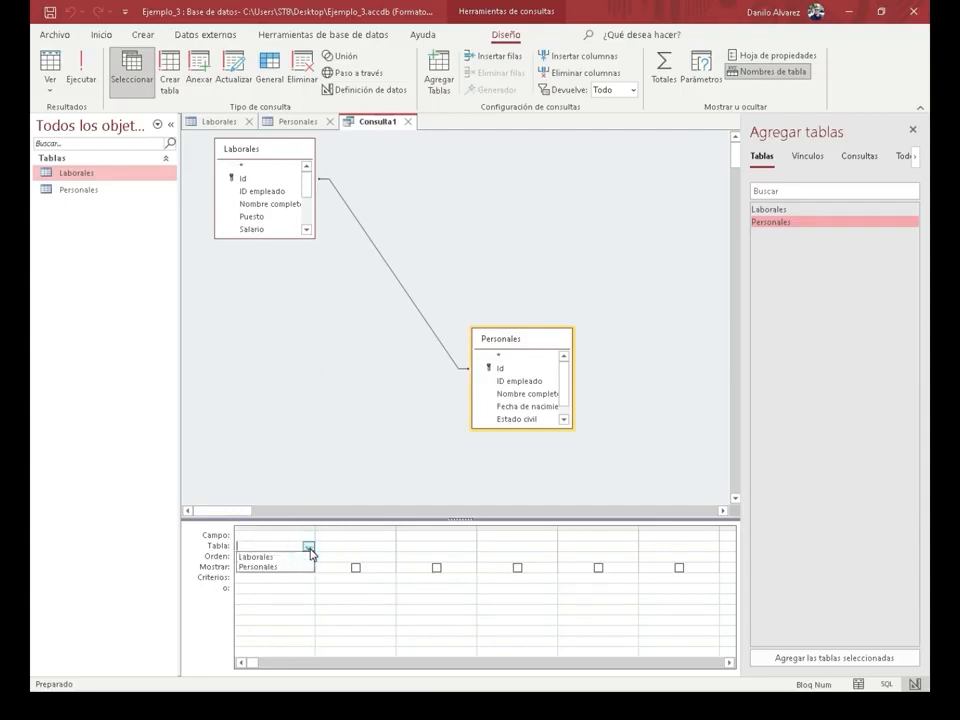
pyautogui.click(300, 566)
pyautogui.click(300, 535)
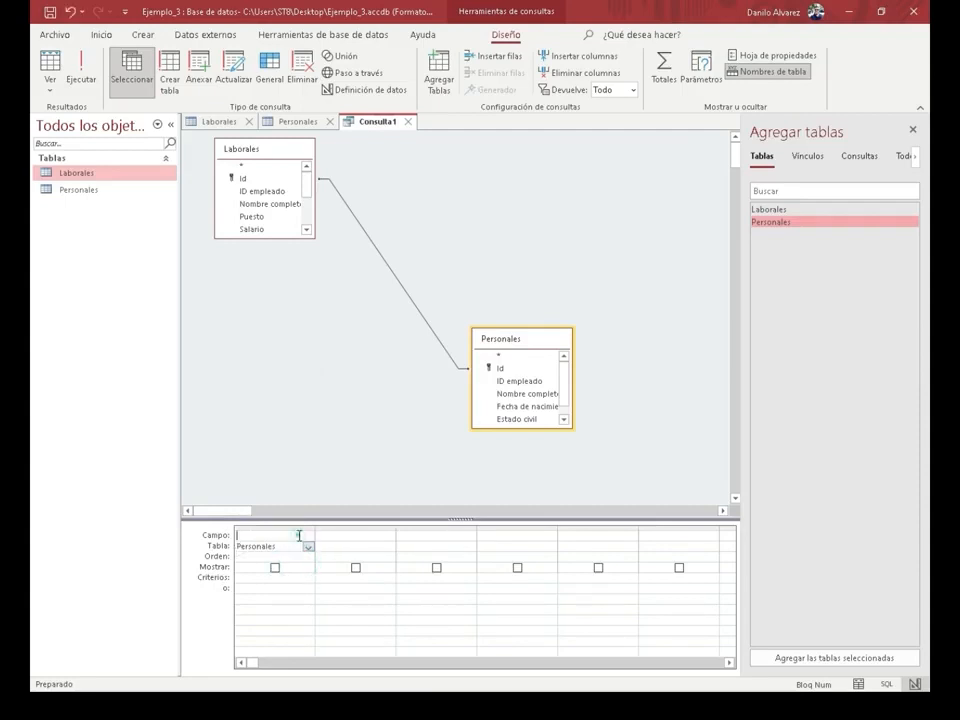
pyautogui.click(309, 537)
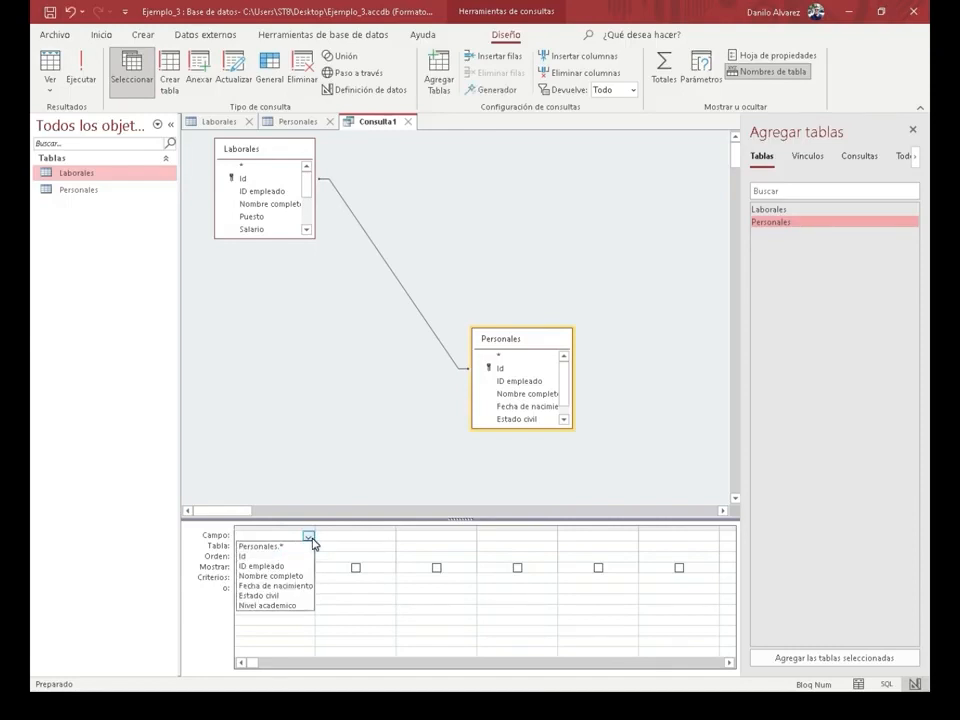
pyautogui.click(300, 566)
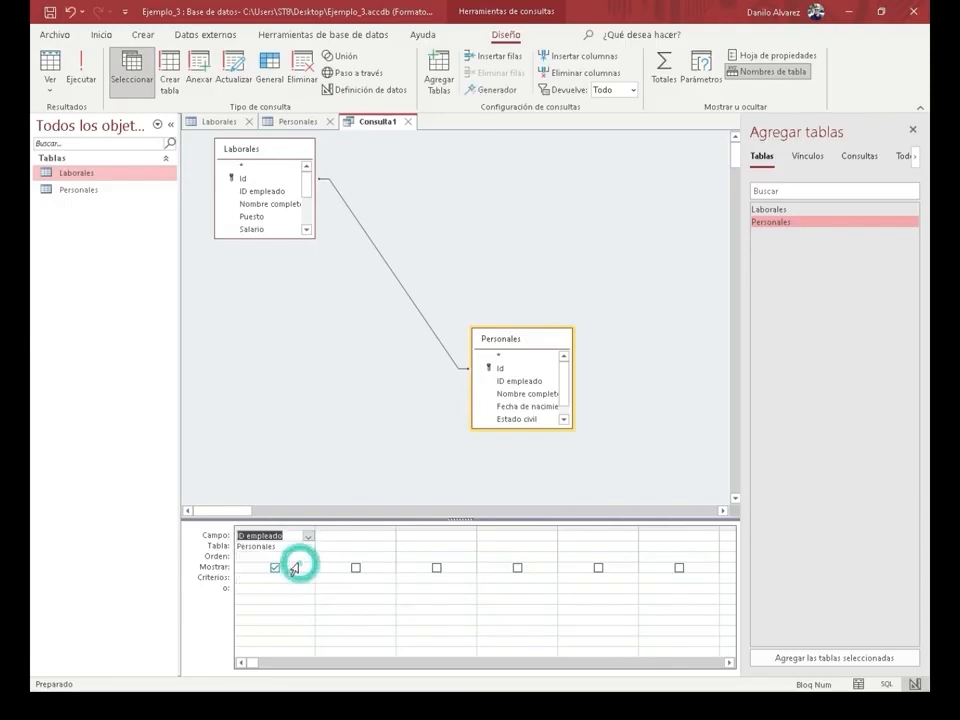
# Set the second query column to the Nombre completo field from the Personales table
pyautogui.click(332, 546)
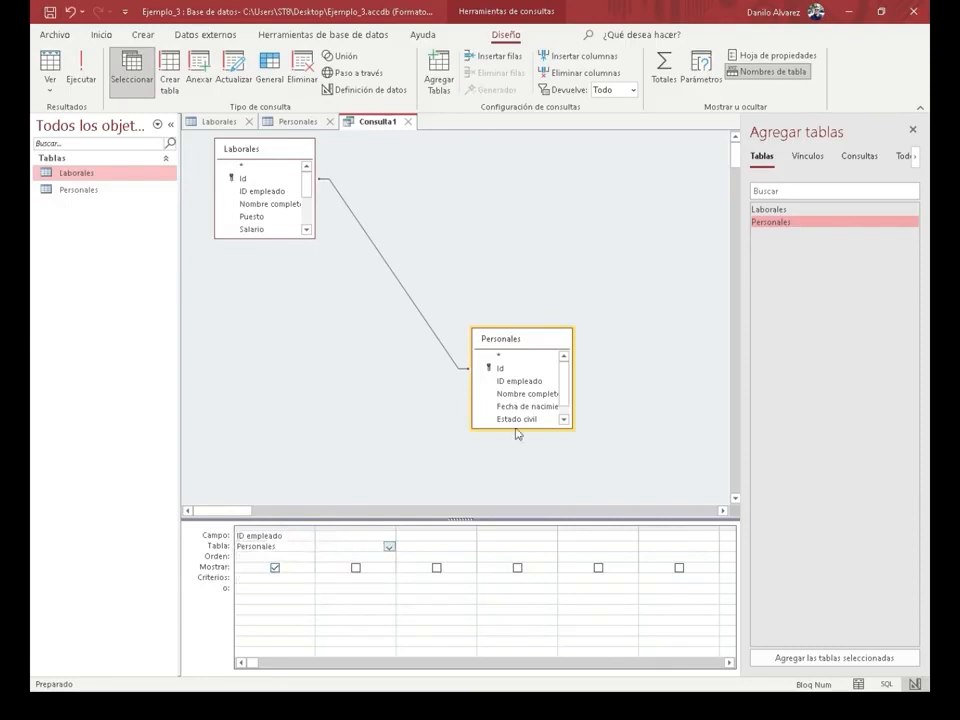
pyautogui.click(389, 546)
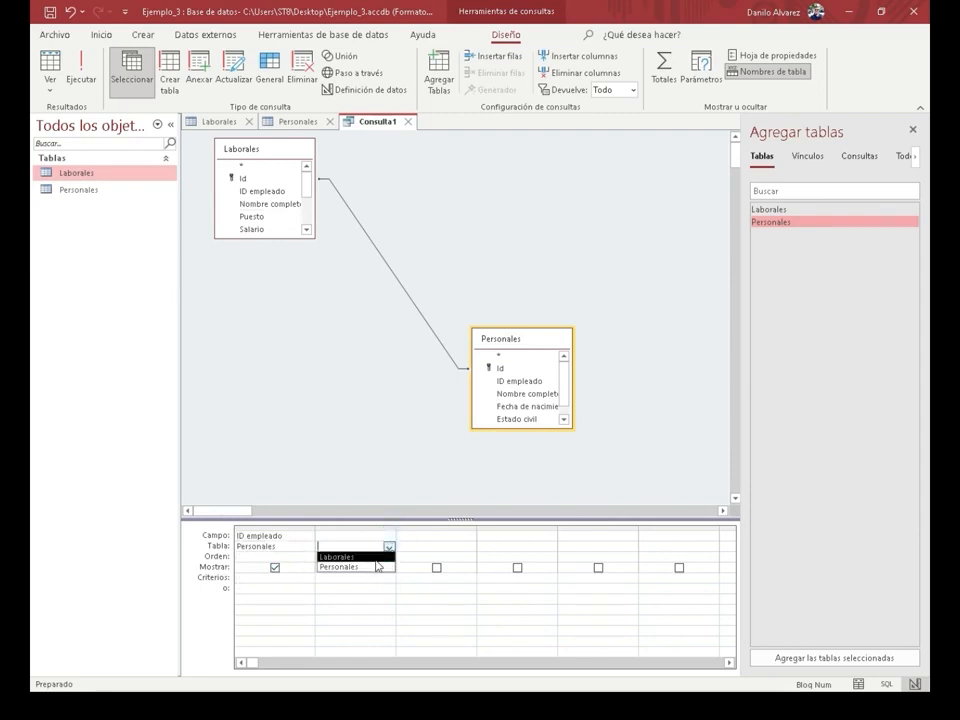
pyautogui.click(377, 566)
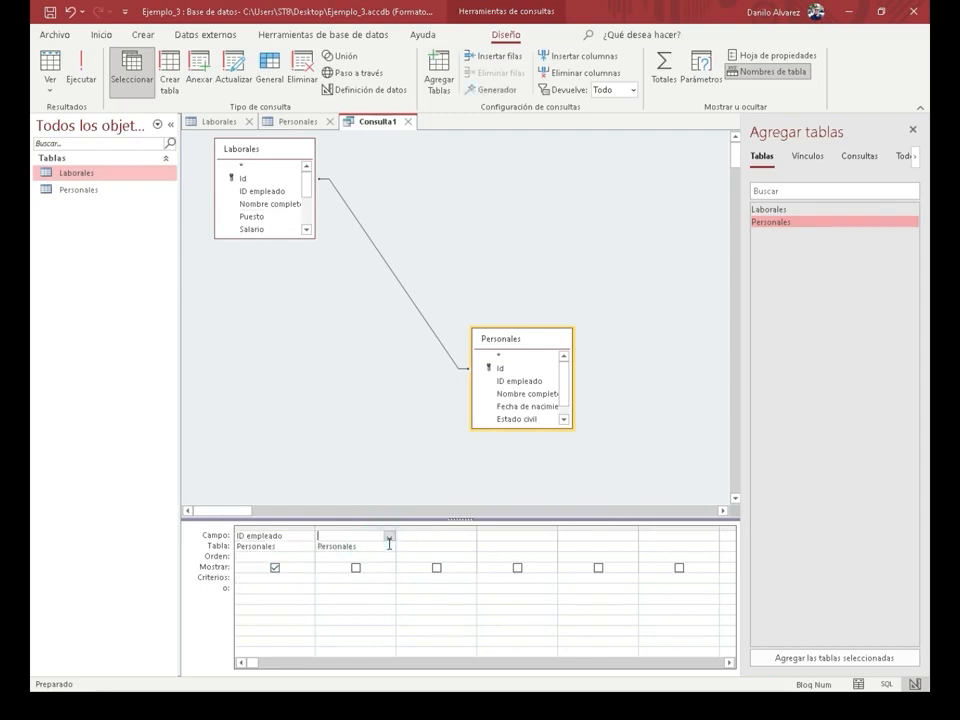
pyautogui.click(389, 537)
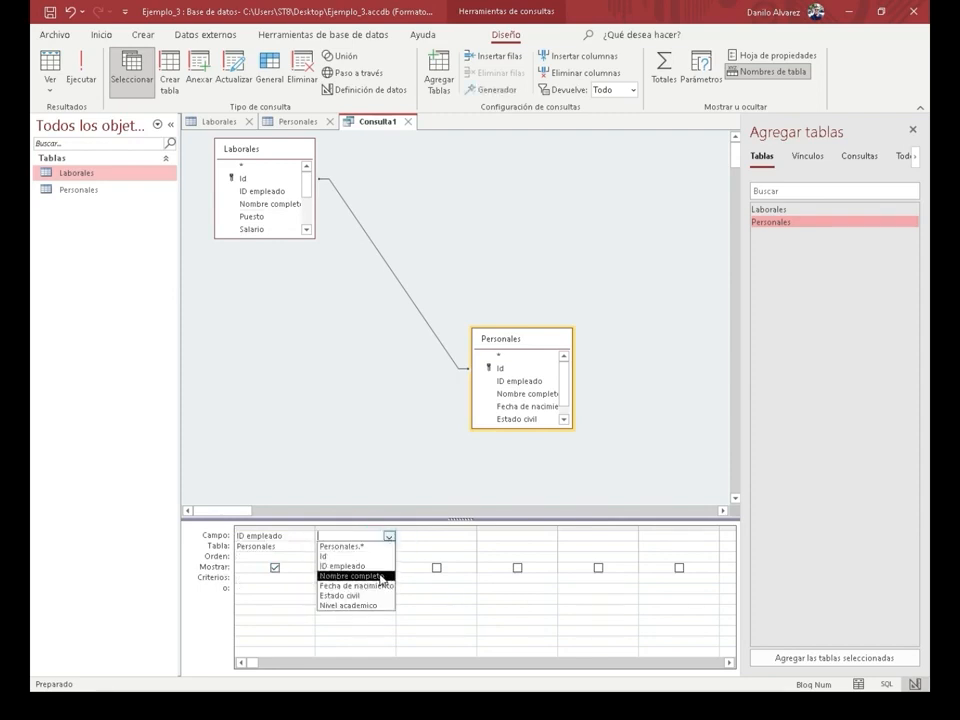
pyautogui.click(381, 580)
# Set the third query column to the Nivel academico field from the Personales table
pyautogui.click(422, 548)
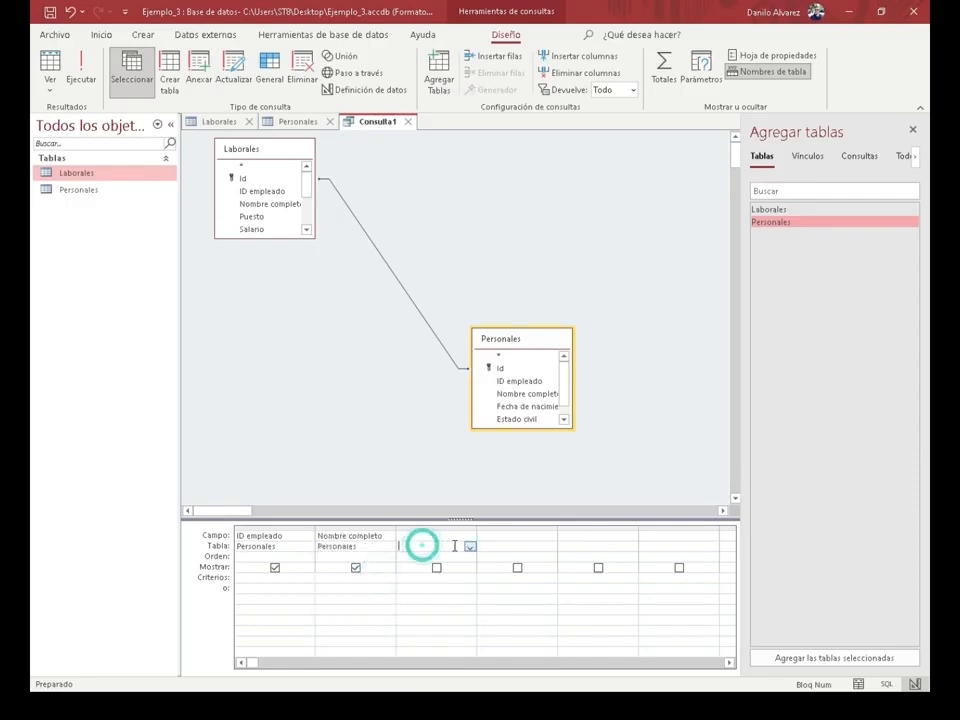
pyautogui.click(469, 547)
pyautogui.click(440, 567)
pyautogui.click(461, 537)
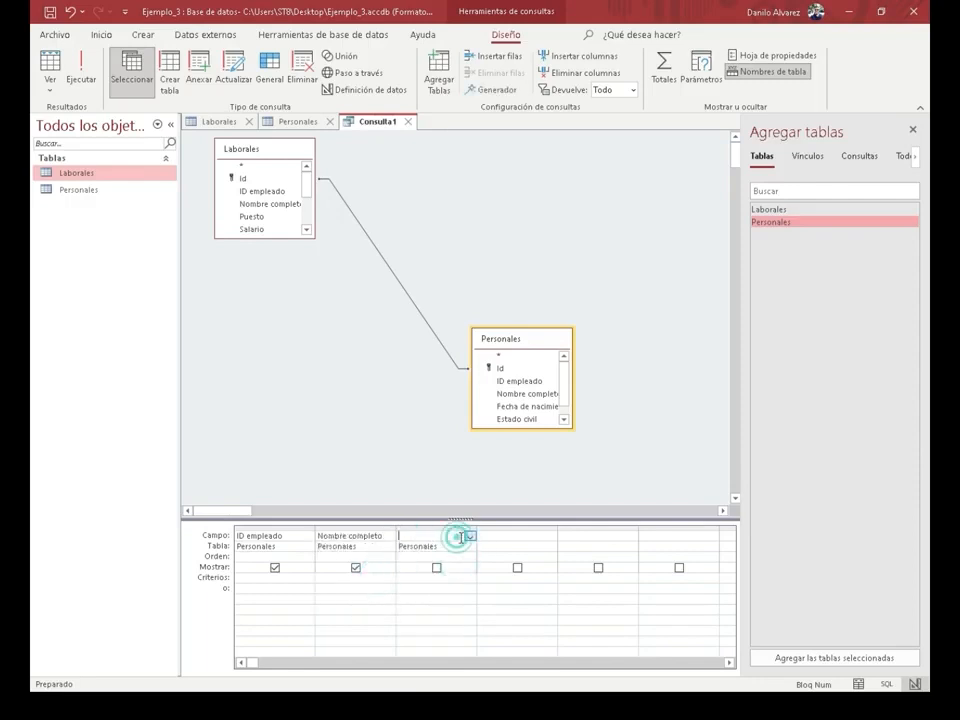
pyautogui.click(471, 536)
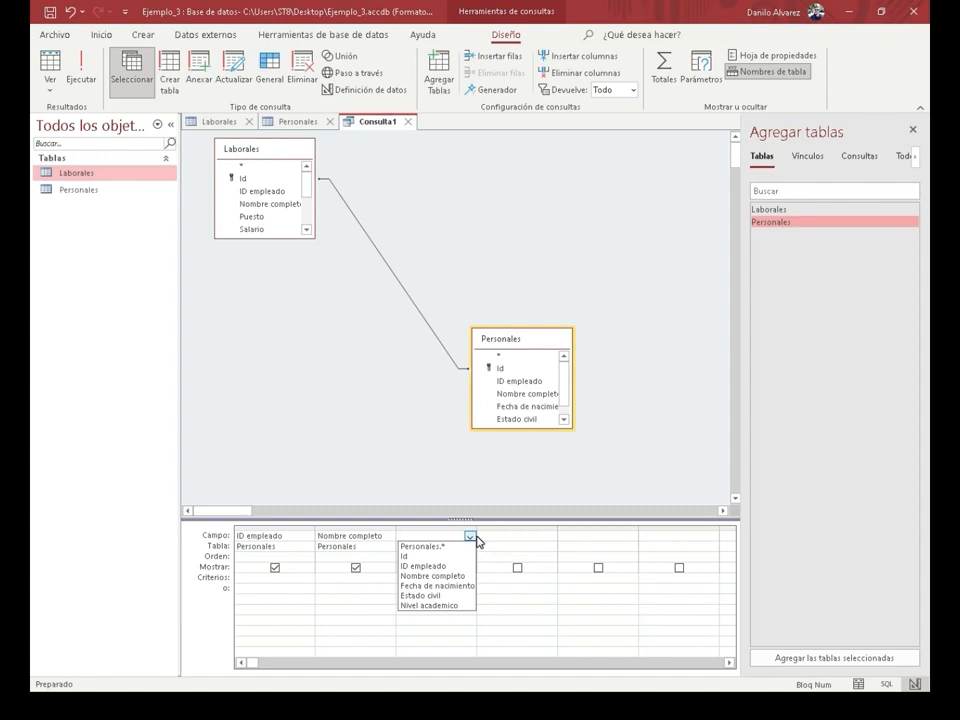
pyautogui.click(453, 606)
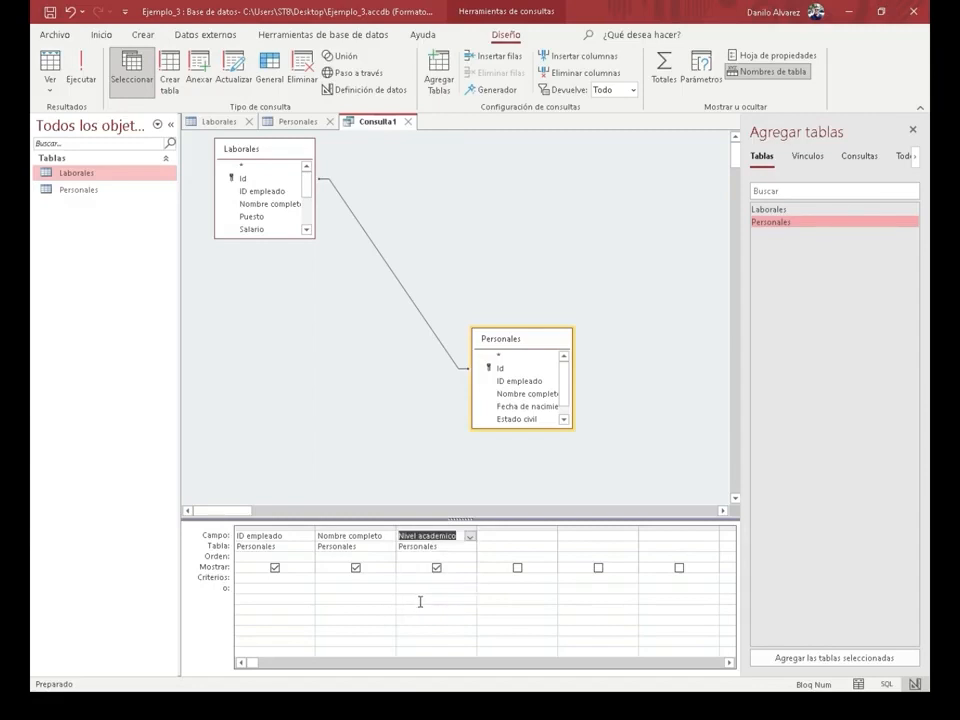
# Set the fourth query column to the Puesto field from the Laborales table
pyautogui.click(491, 545)
pyautogui.click(551, 545)
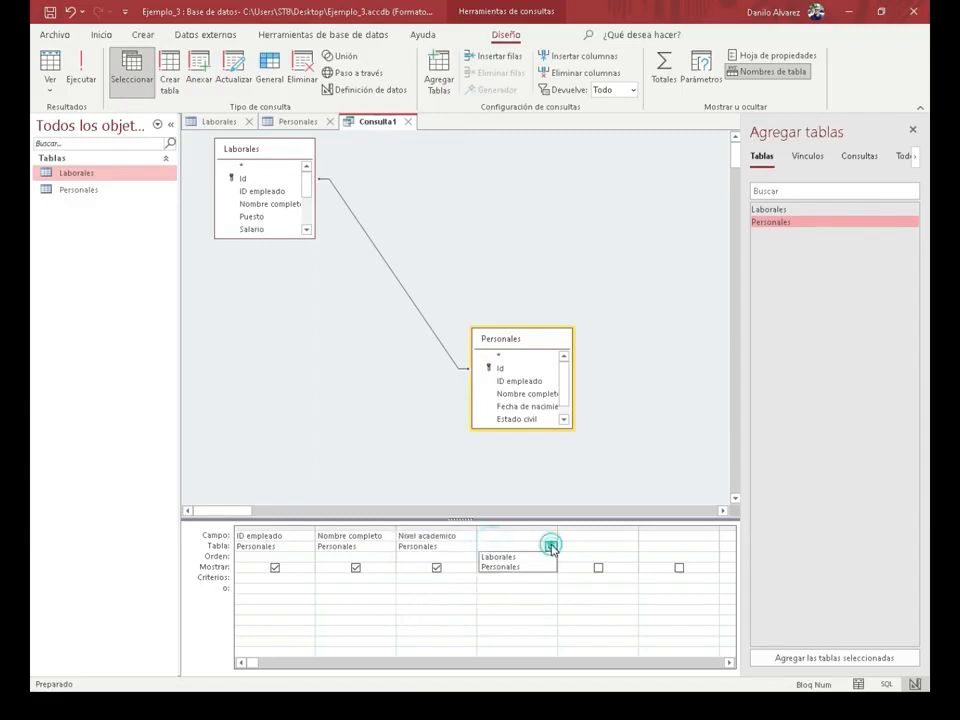
pyautogui.click(535, 556)
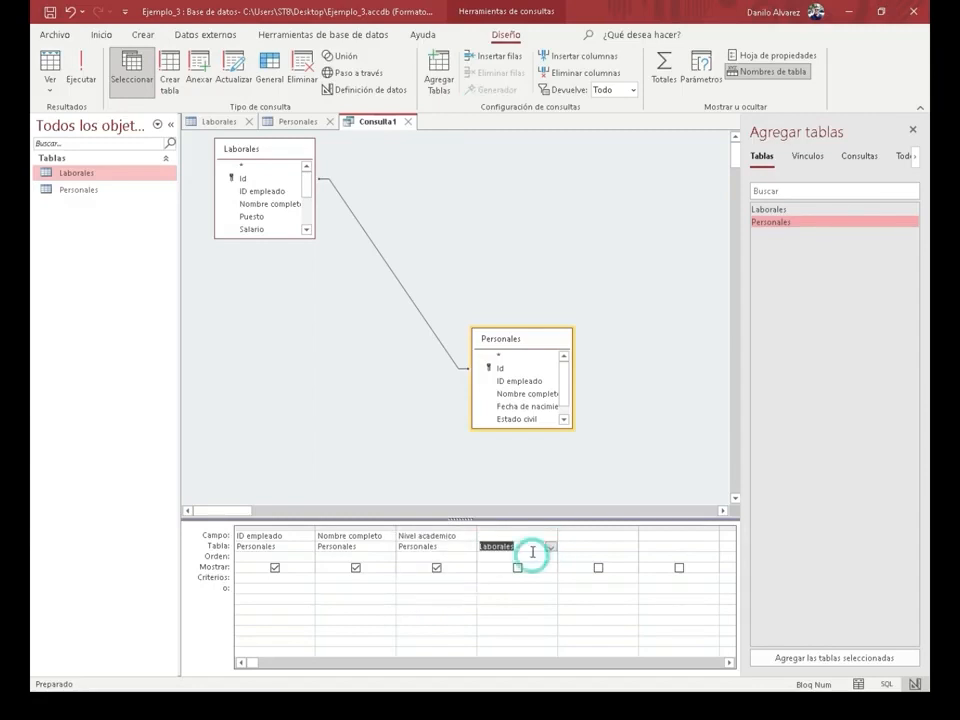
pyautogui.click(549, 534)
pyautogui.click(551, 536)
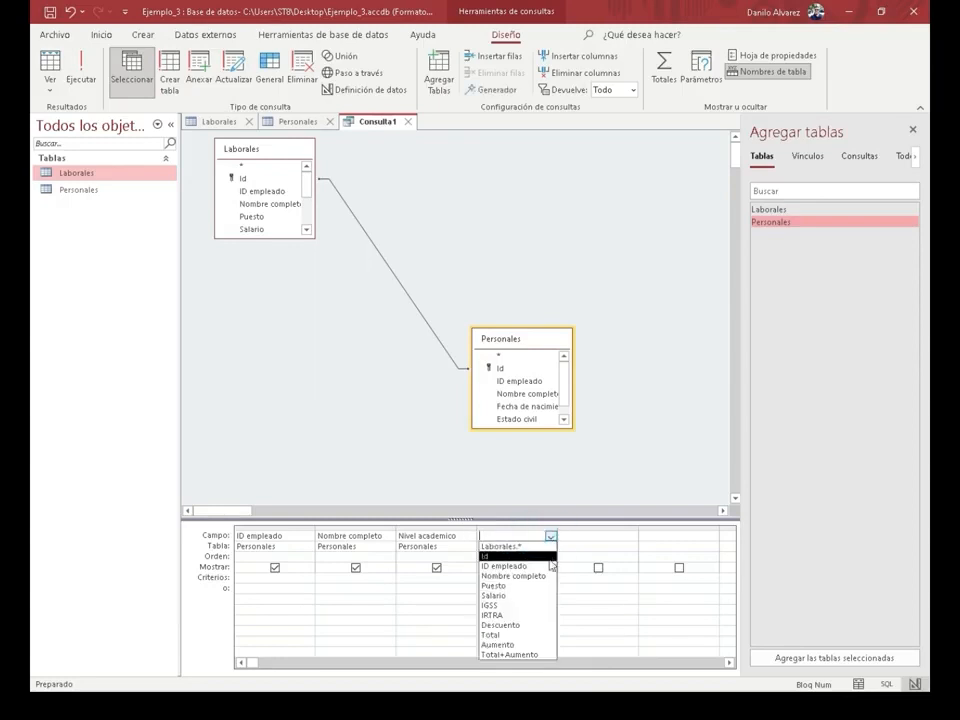
pyautogui.click(530, 585)
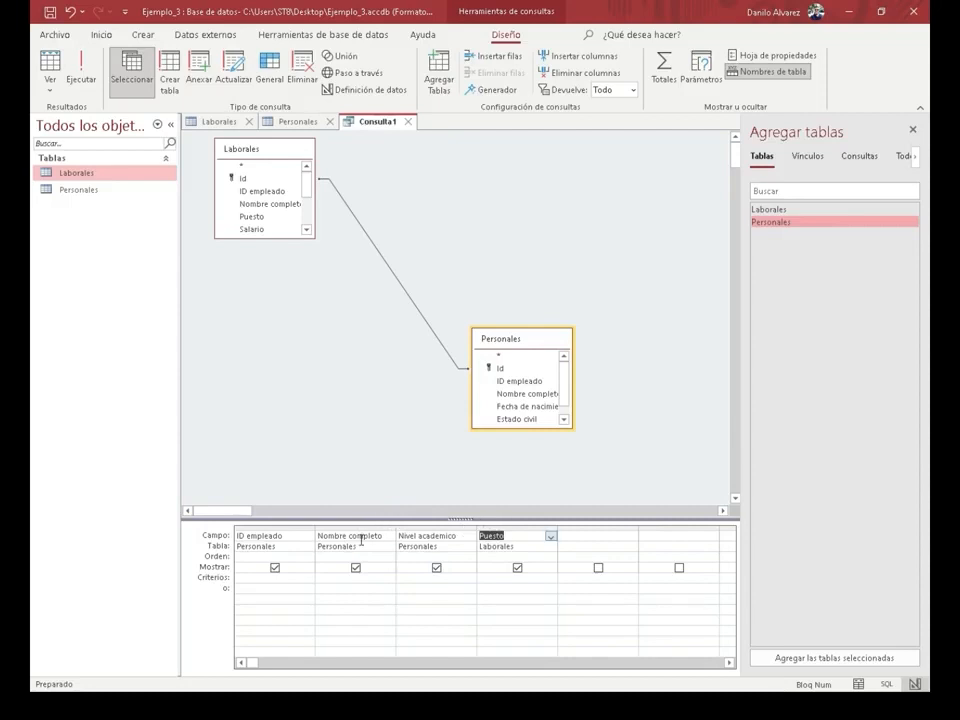
# Set the fifth query column to the Salario field from the Laborales table
pyautogui.click(587, 548)
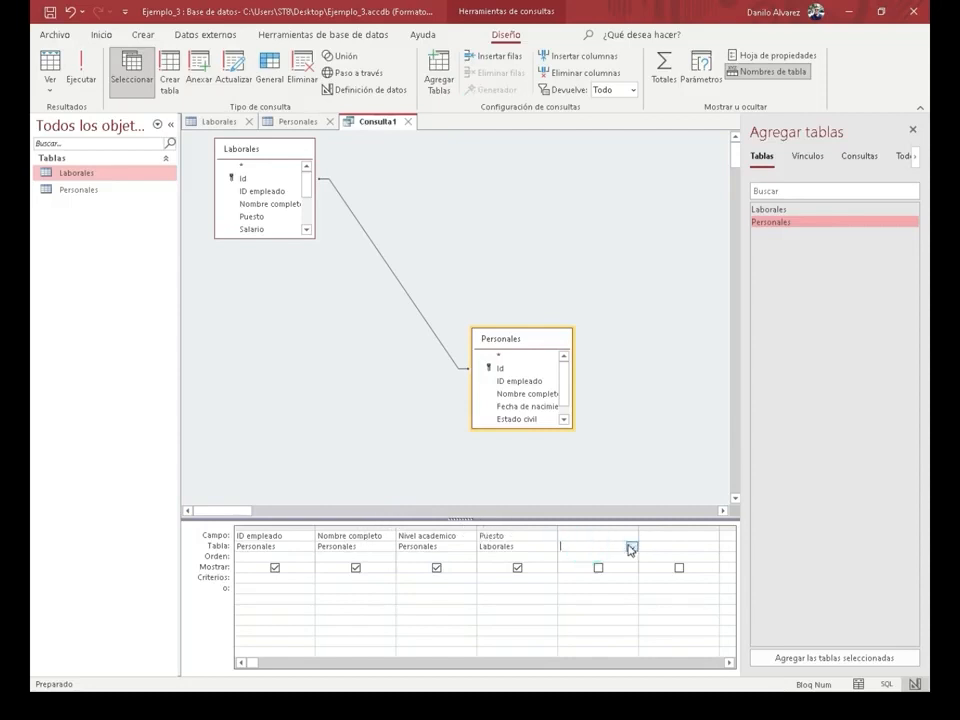
pyautogui.click(631, 546)
pyautogui.click(621, 556)
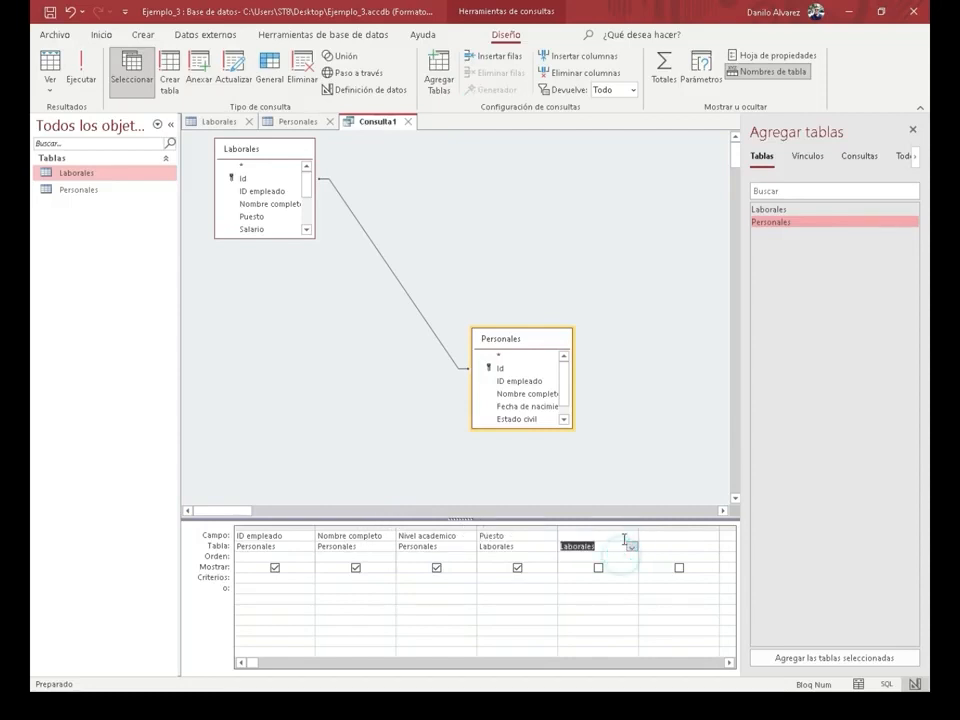
pyautogui.click(621, 538)
pyautogui.click(631, 537)
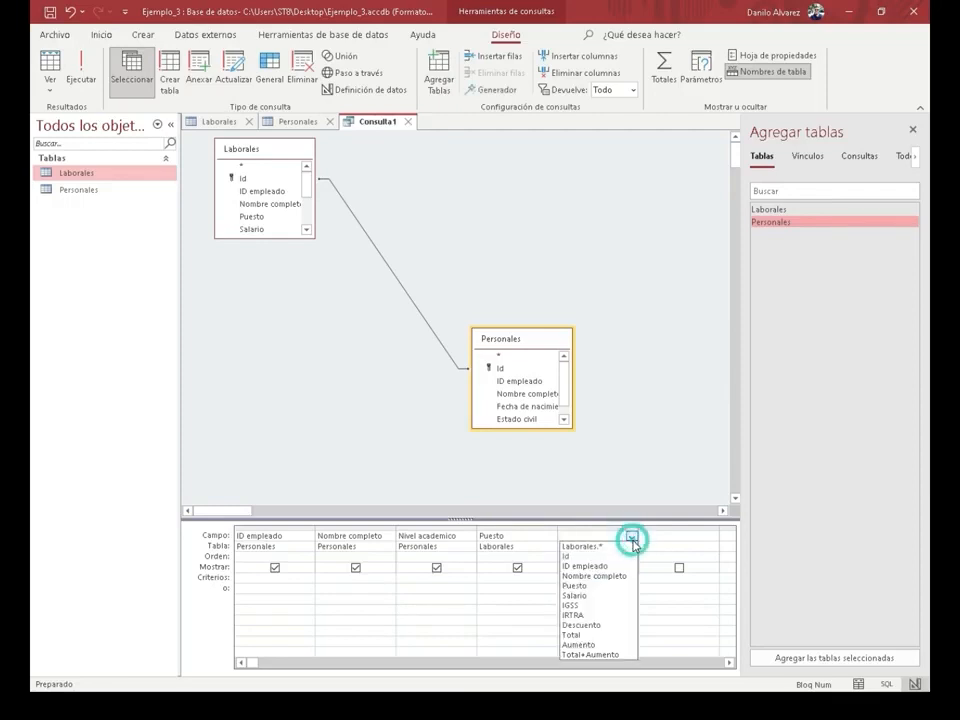
pyautogui.click(618, 598)
# Set the sixth query column to the Total+Aumento field from the Laborales table
pyautogui.click(662, 539)
pyautogui.click(677, 546)
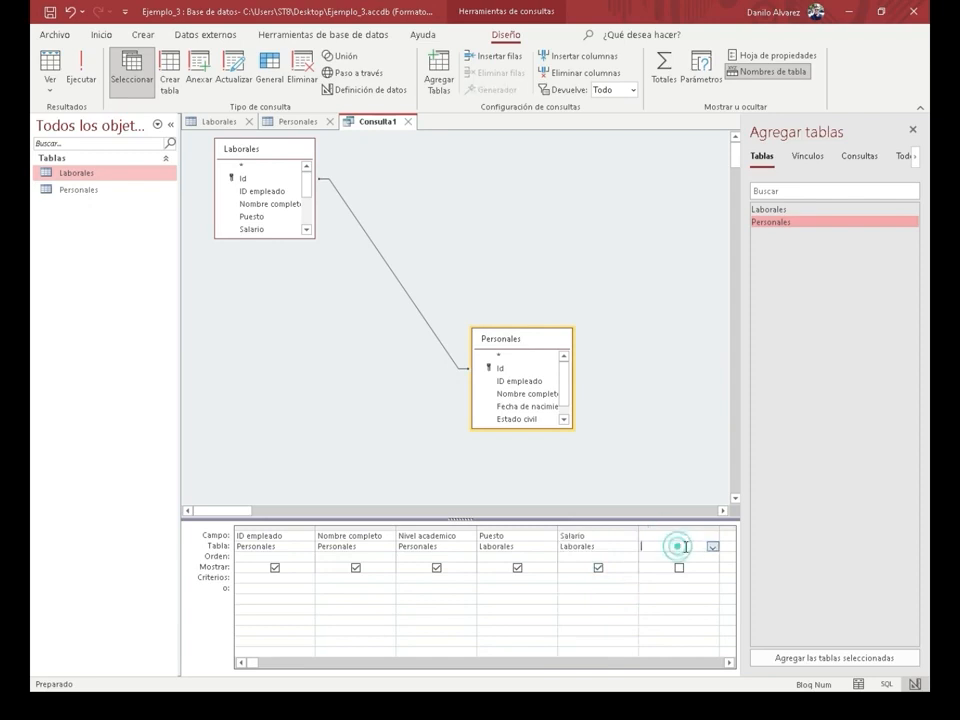
pyautogui.click(712, 547)
pyautogui.click(703, 556)
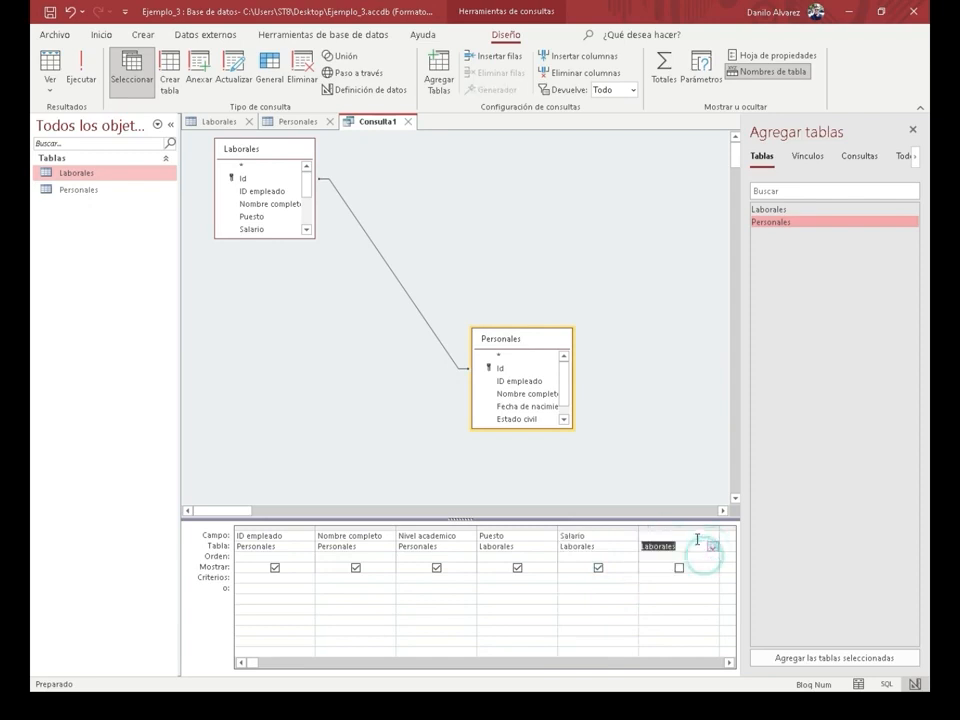
pyautogui.click(697, 538)
pyautogui.click(712, 537)
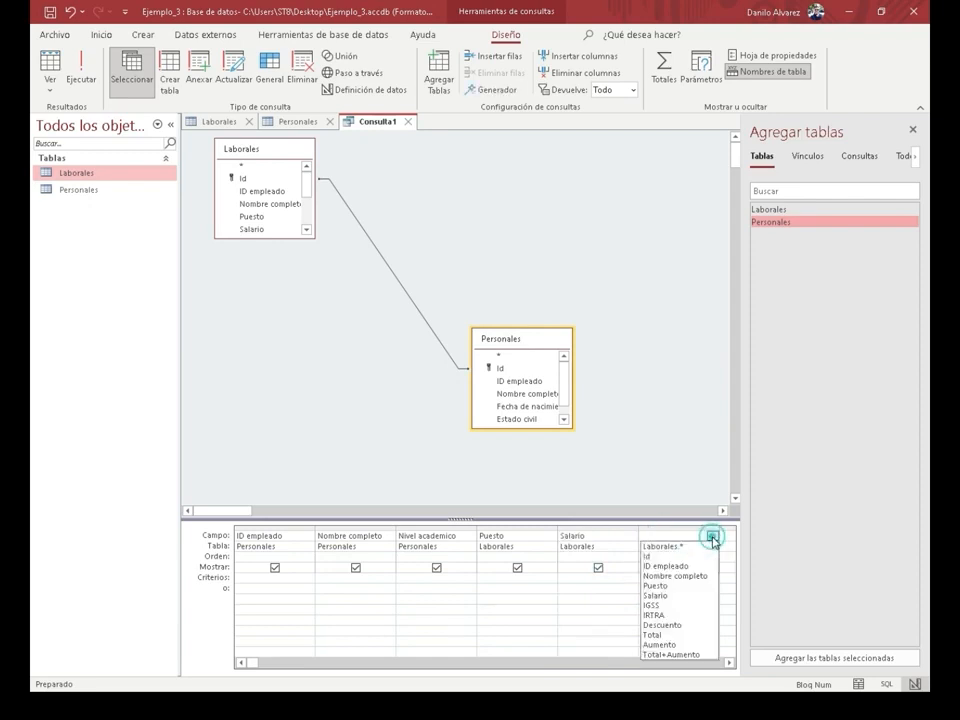
pyautogui.click(703, 655)
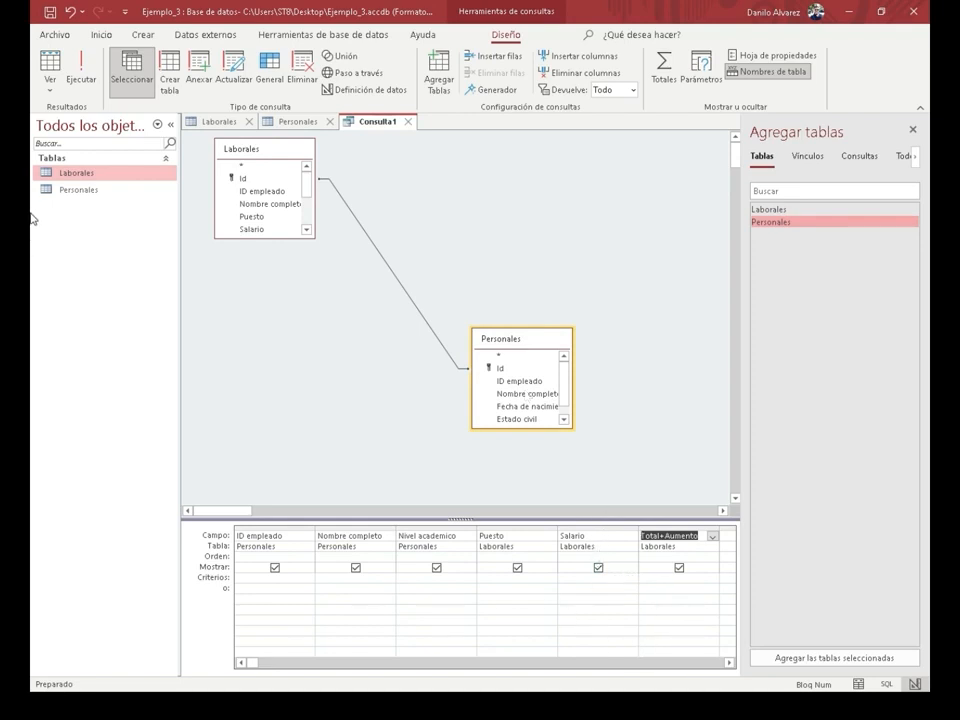
# Run the query and fit the Nombre completo, Nivel academico, Puesto and Salario columns to their contents
pyautogui.click(87, 68)
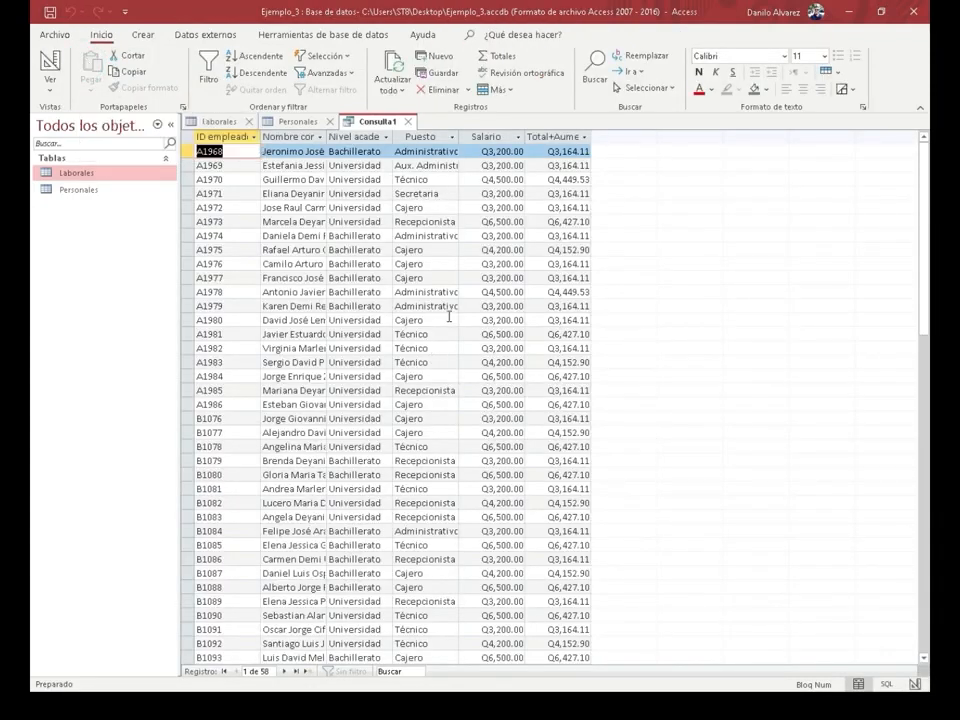
pyautogui.click(317, 137)
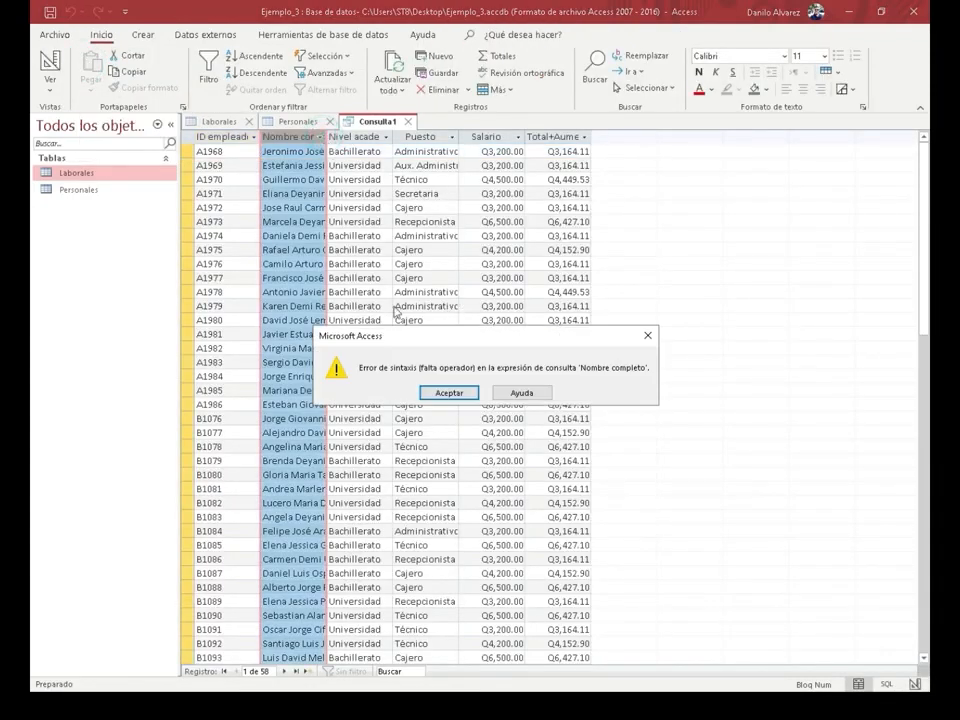
pyautogui.click(653, 336)
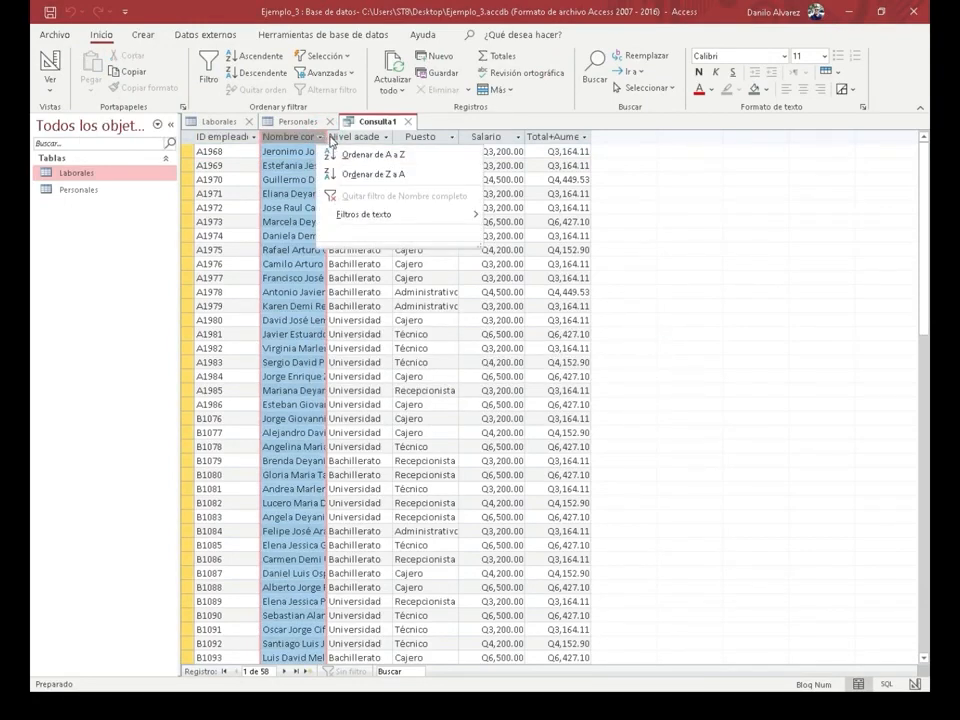
pyautogui.click(329, 137)
pyautogui.doubleClick(329, 137)
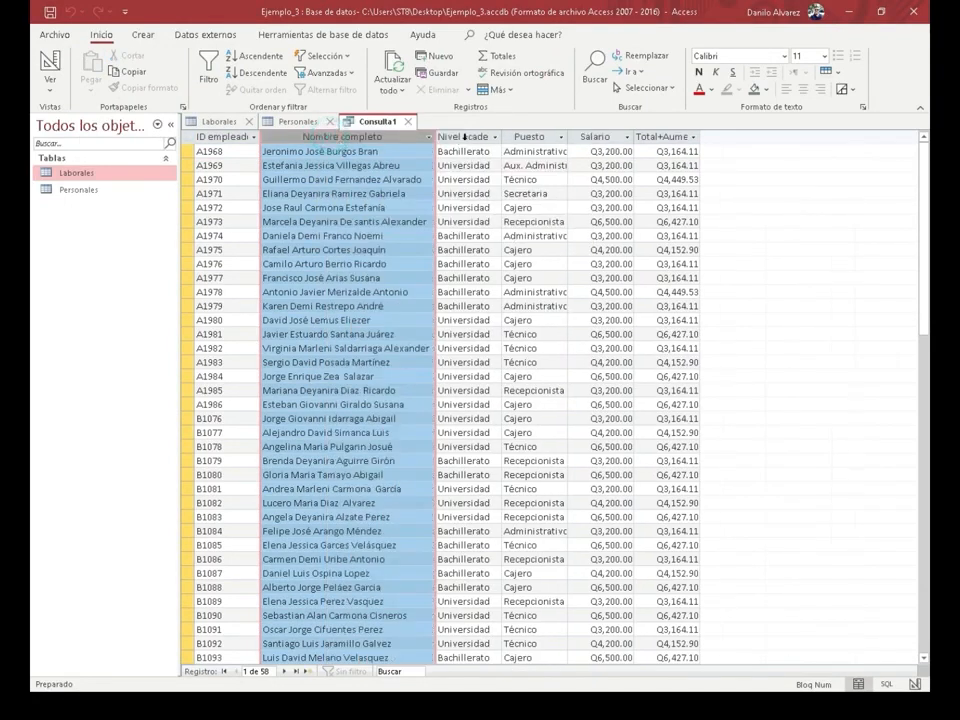
pyautogui.doubleClick(502, 137)
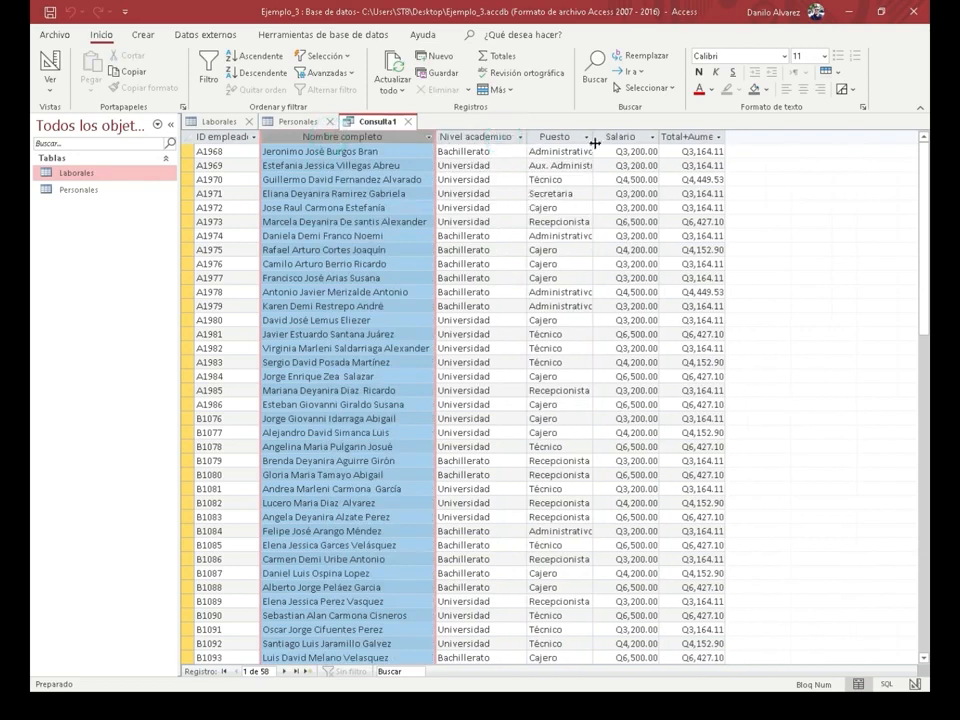
pyautogui.doubleClick(589, 137)
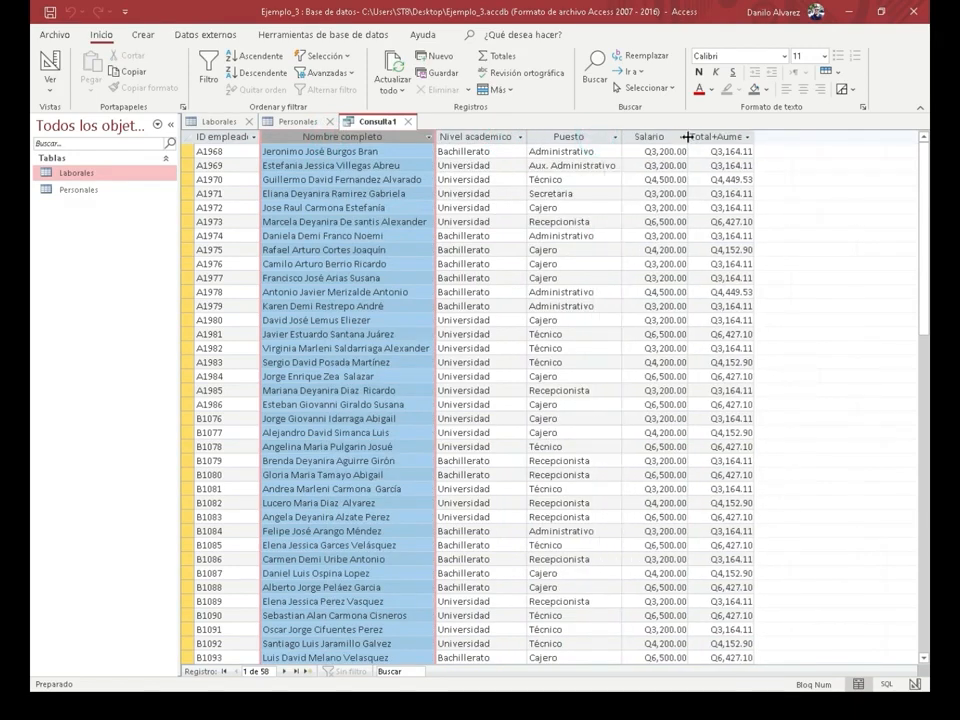
pyautogui.doubleClick(684, 137)
# Look through the employee records in the query results from the first rows to the last ones
pyautogui.click(309, 292)
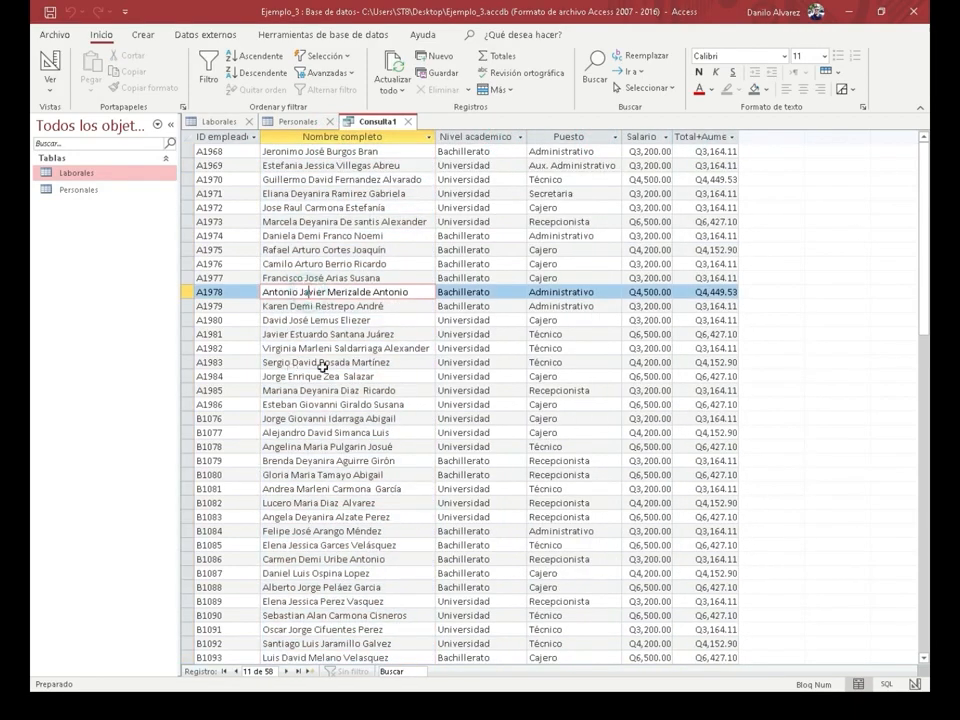
pyautogui.scroll(-14, 321, 364)
pyautogui.scroll(14, 325, 377)
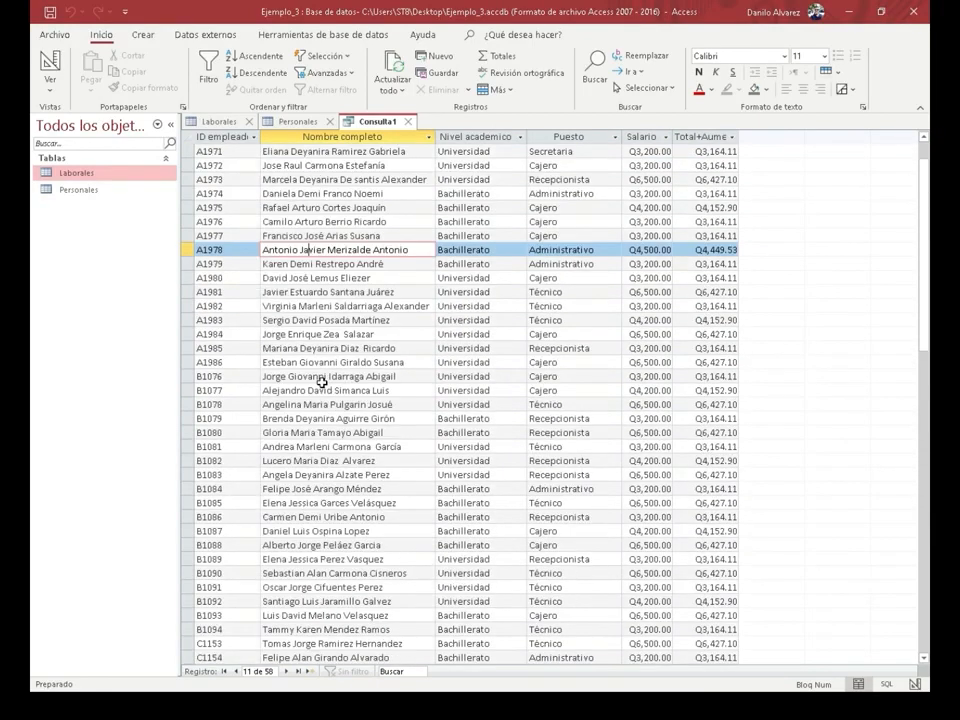
pyautogui.click(280, 167)
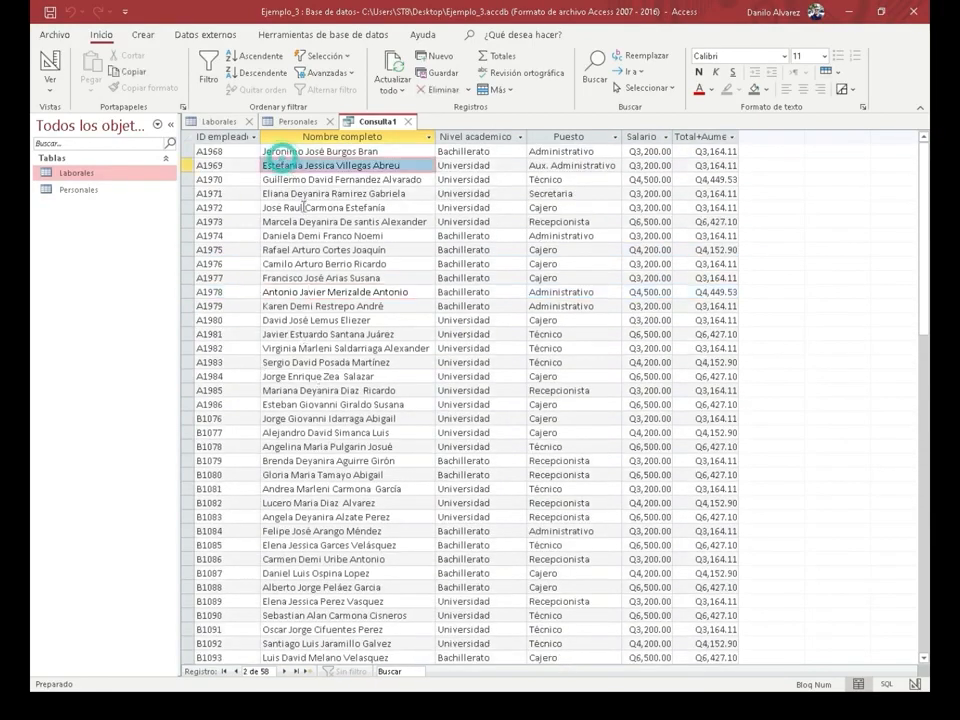
pyautogui.click(305, 208)
pyautogui.click(300, 236)
pyautogui.click(298, 264)
pyautogui.click(296, 292)
pyautogui.click(294, 334)
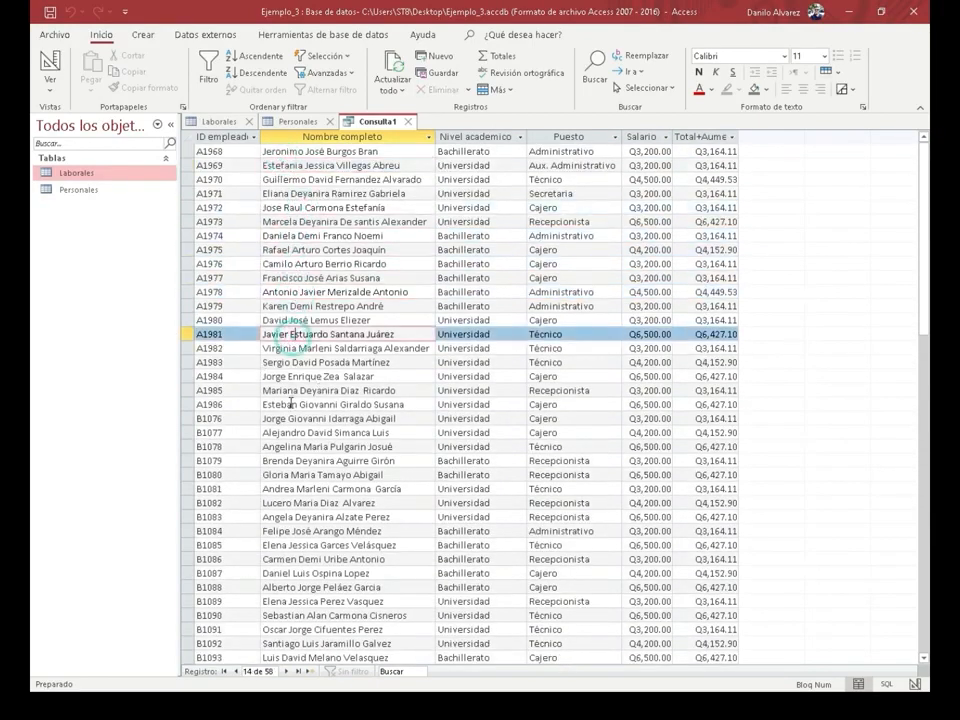
pyautogui.click(298, 404)
pyautogui.click(300, 447)
pyautogui.scroll(-5, 304, 481)
pyautogui.scroll(-1, 304, 480)
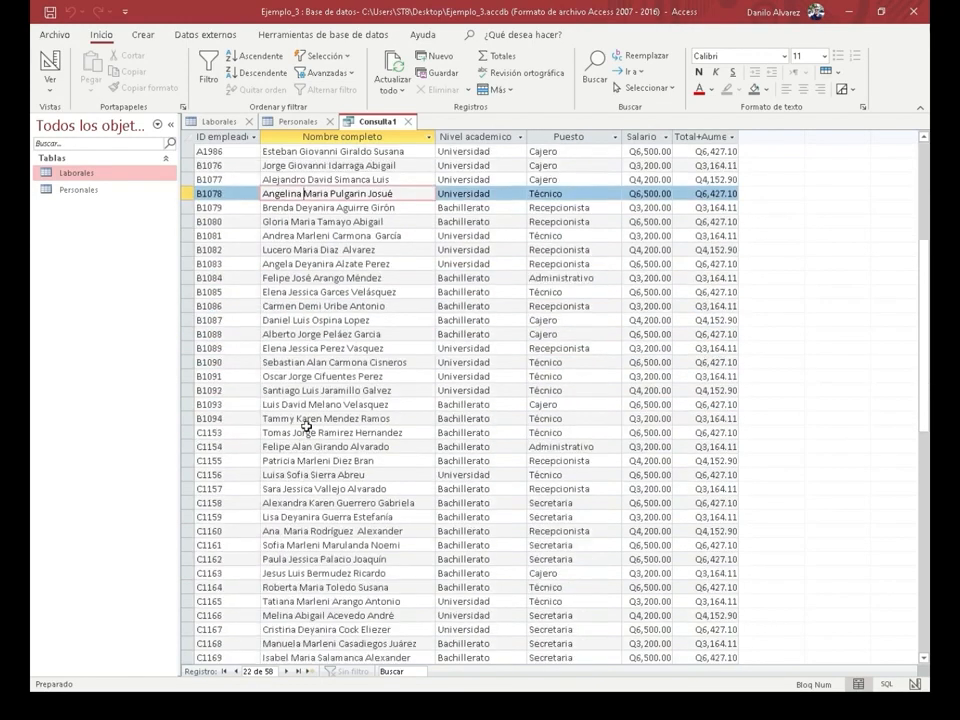
pyautogui.click(236, 500)
pyautogui.scroll(5, 280, 505)
pyautogui.scroll(1, 286, 508)
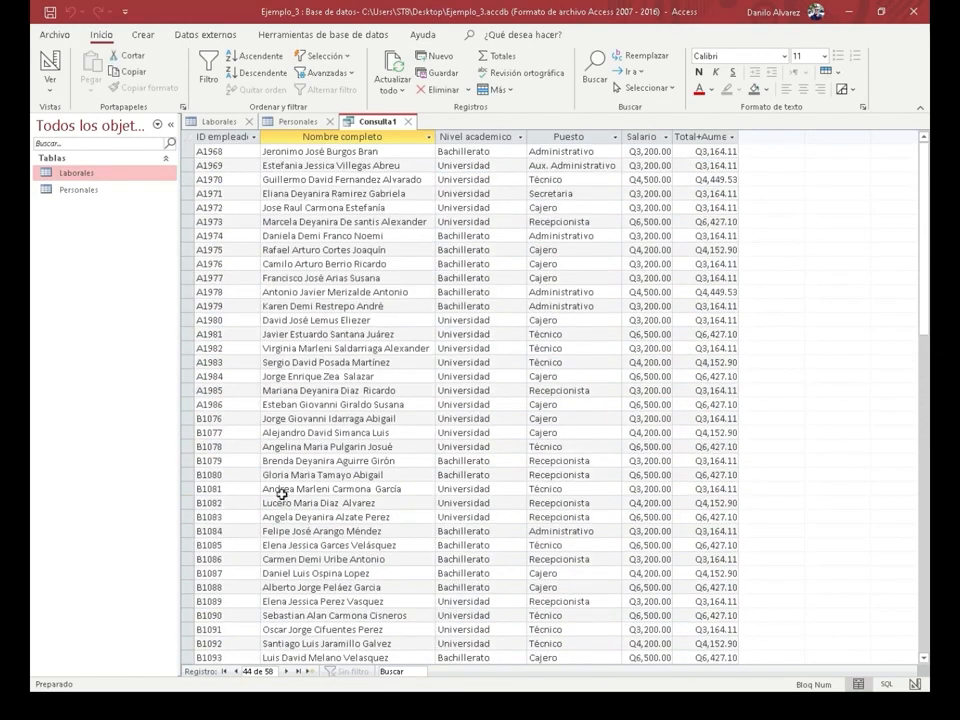
# Inspect the link between the Laborales and Personales tables in the query's design view and return to the datasheet view
pyautogui.click(49, 84)
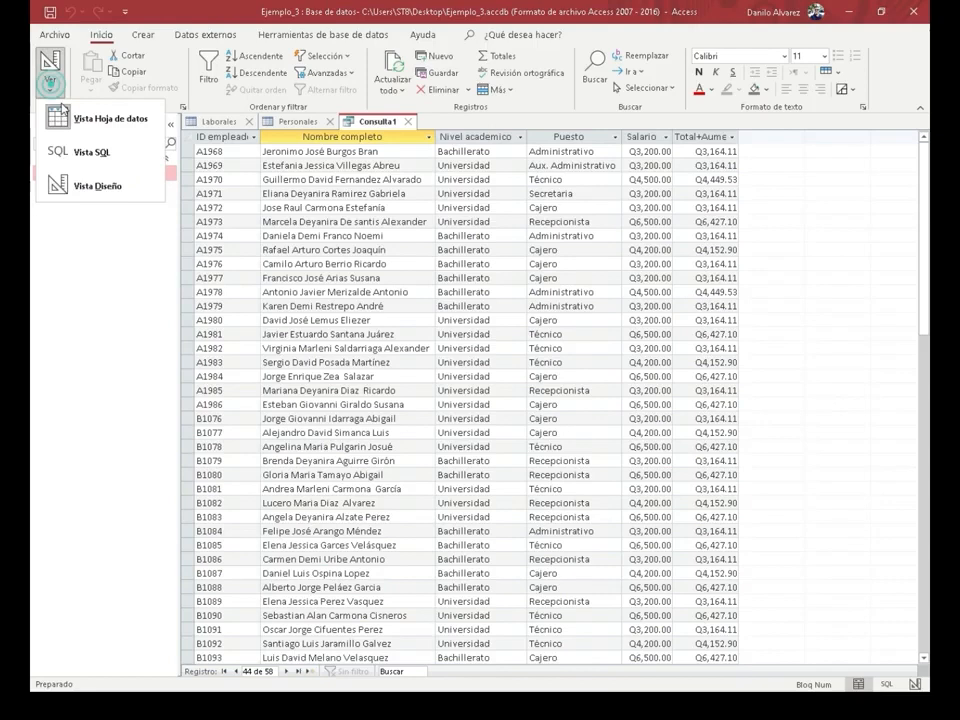
pyautogui.click(86, 187)
pyautogui.click(347, 205)
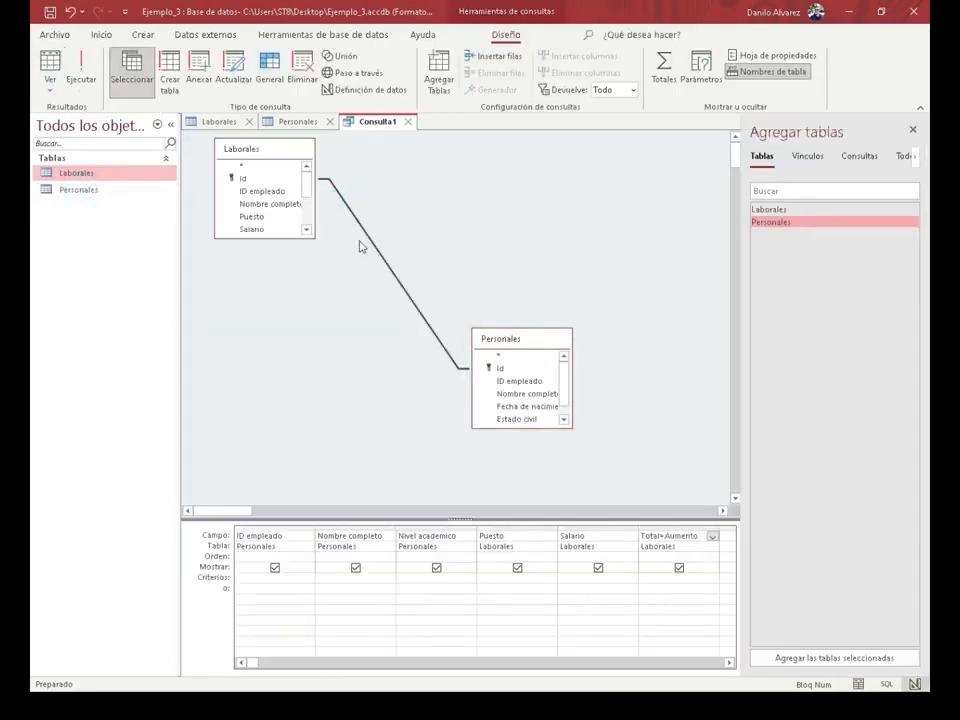
pyautogui.click(49, 84)
pyautogui.click(72, 119)
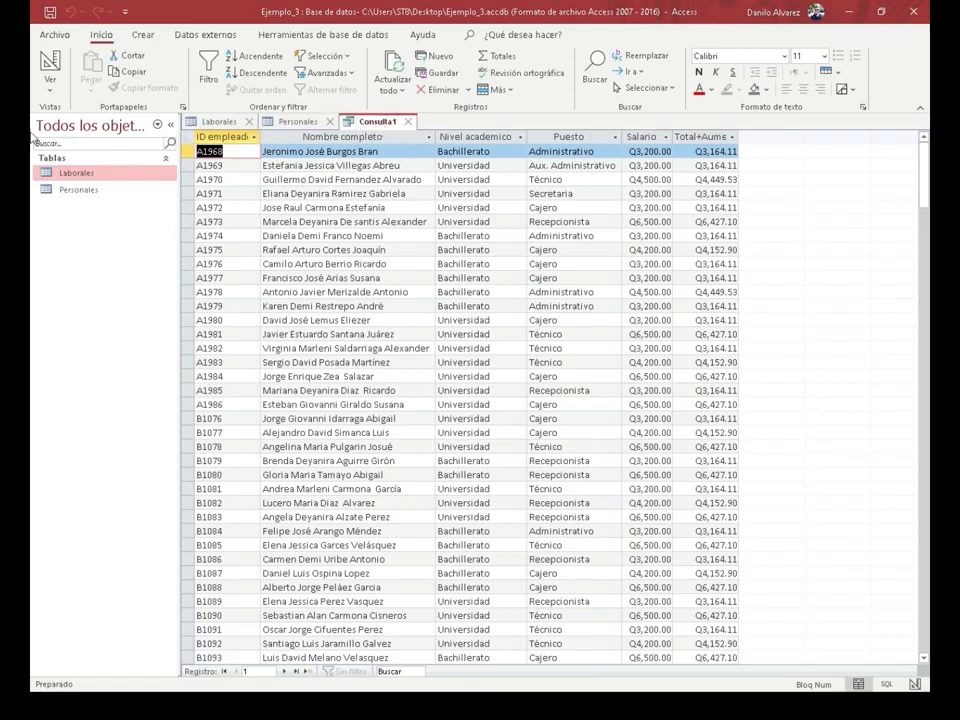
# Save the query under the name Ejemplo
pyautogui.click(49, 14)
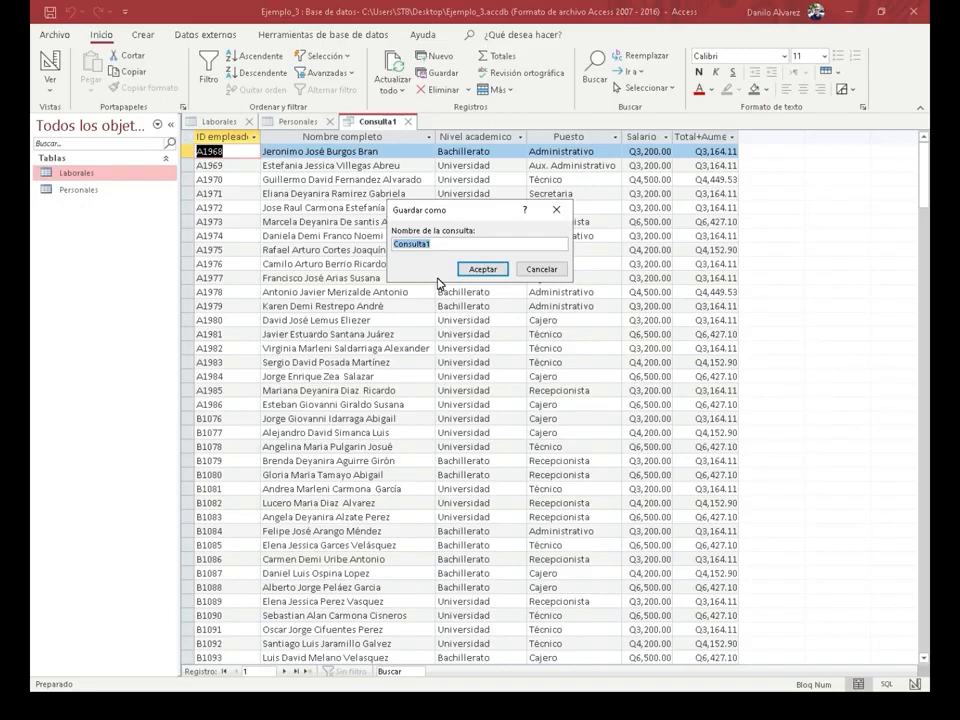
pyautogui.write('Ejemplo')
pyautogui.click(470, 269)
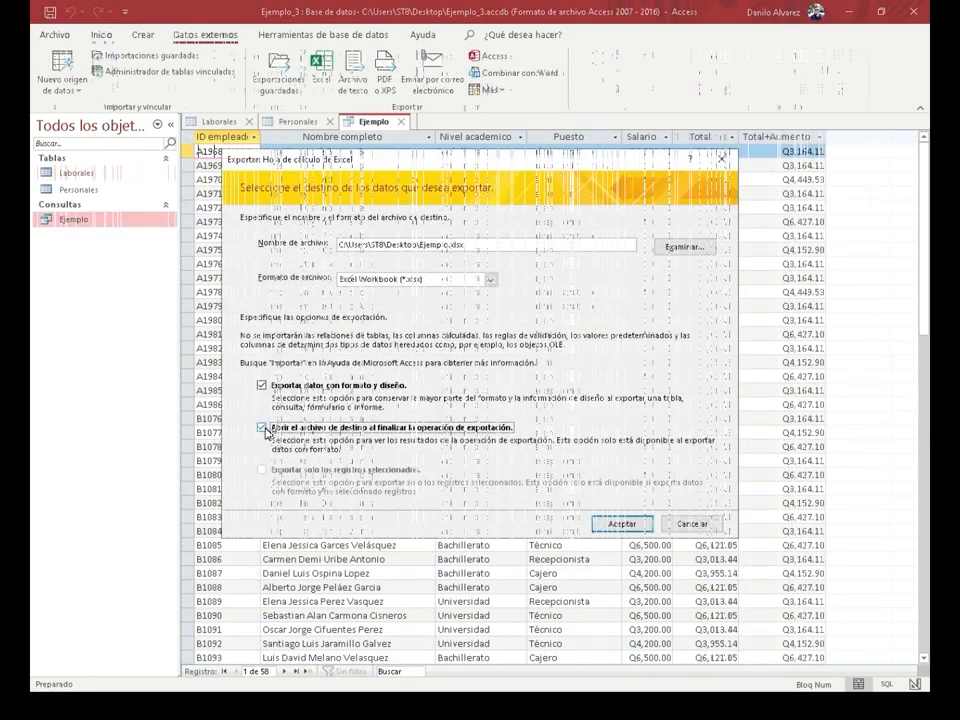
# Enable opening the destination file after the Ejemplo query's Excel export, and cancel the export
pyautogui.click(263, 427)
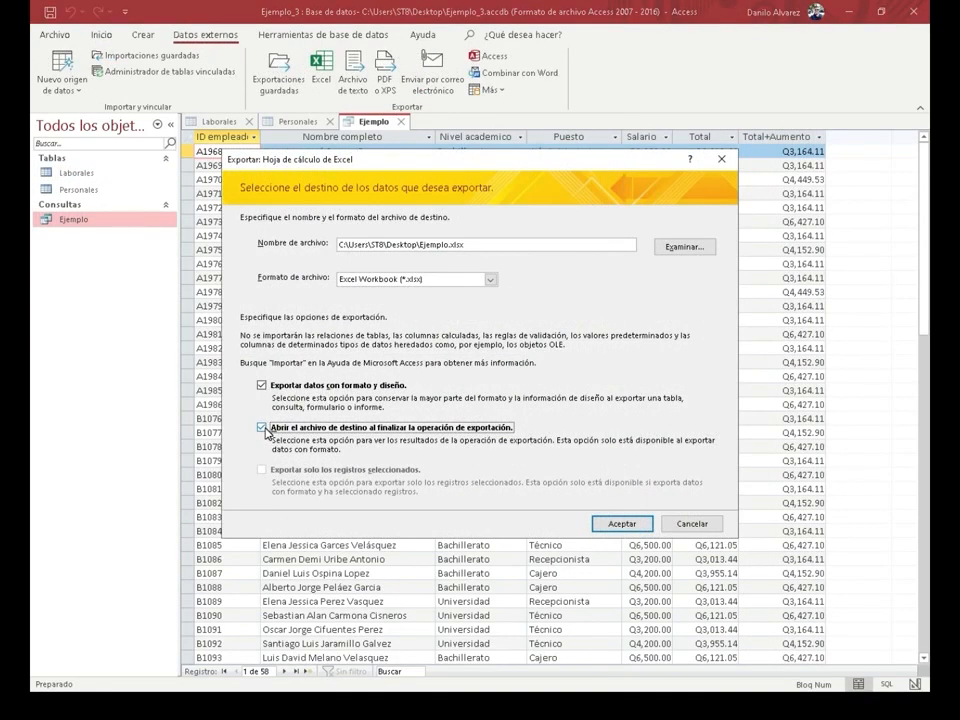
pyautogui.click(692, 523)
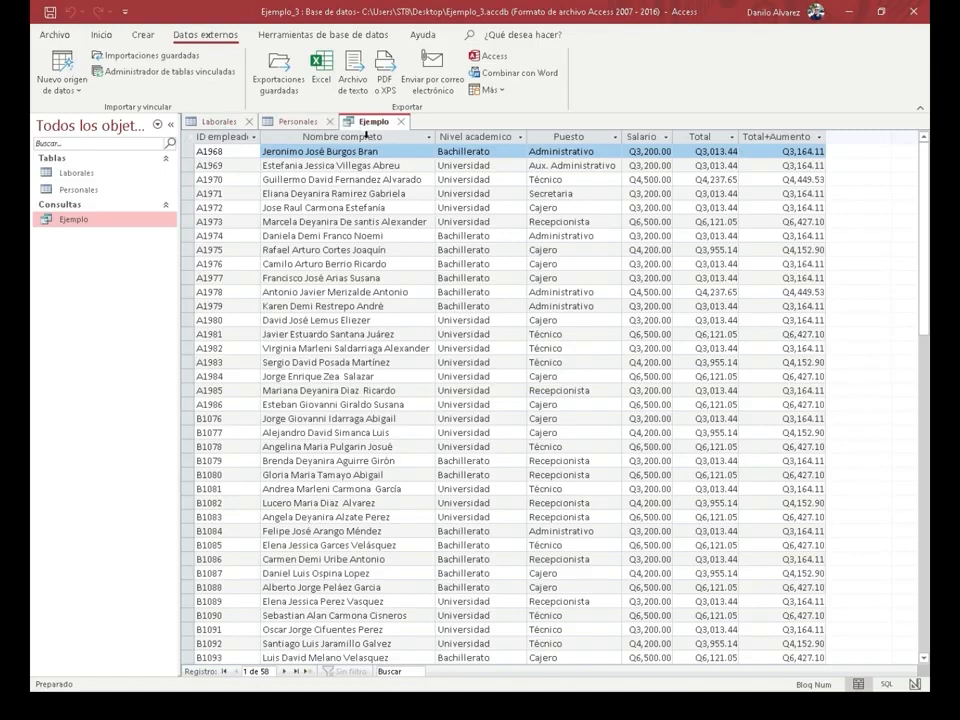
# Switch to the PowerPoint presentation, advance to the Informe slide to read it, and return to Access
pyautogui.hotkey('alt', 'Tab')
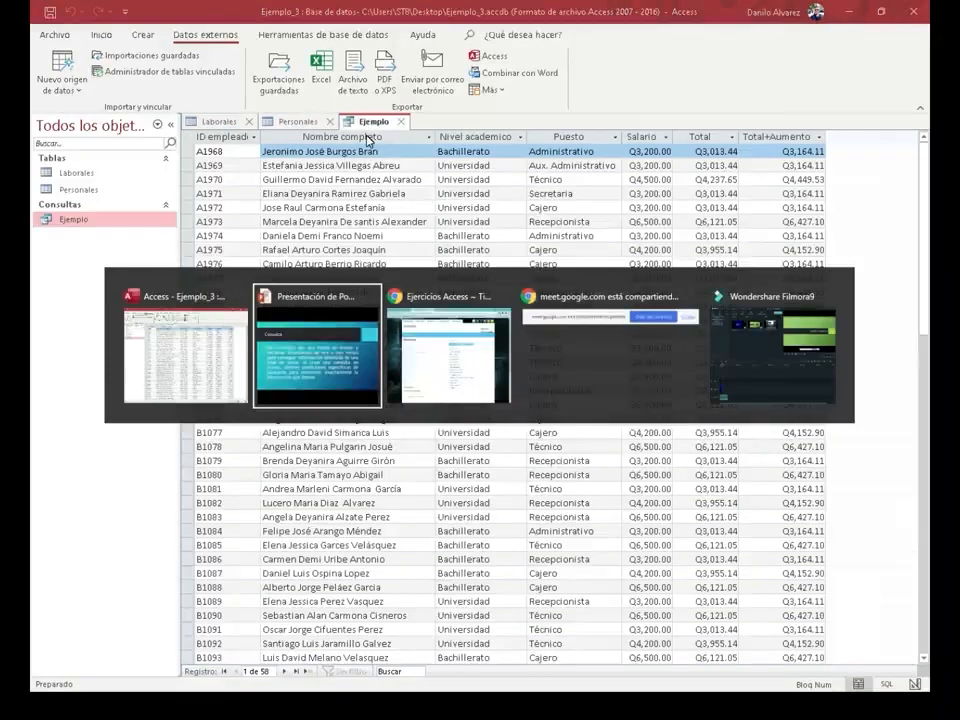
pyautogui.press('Right')
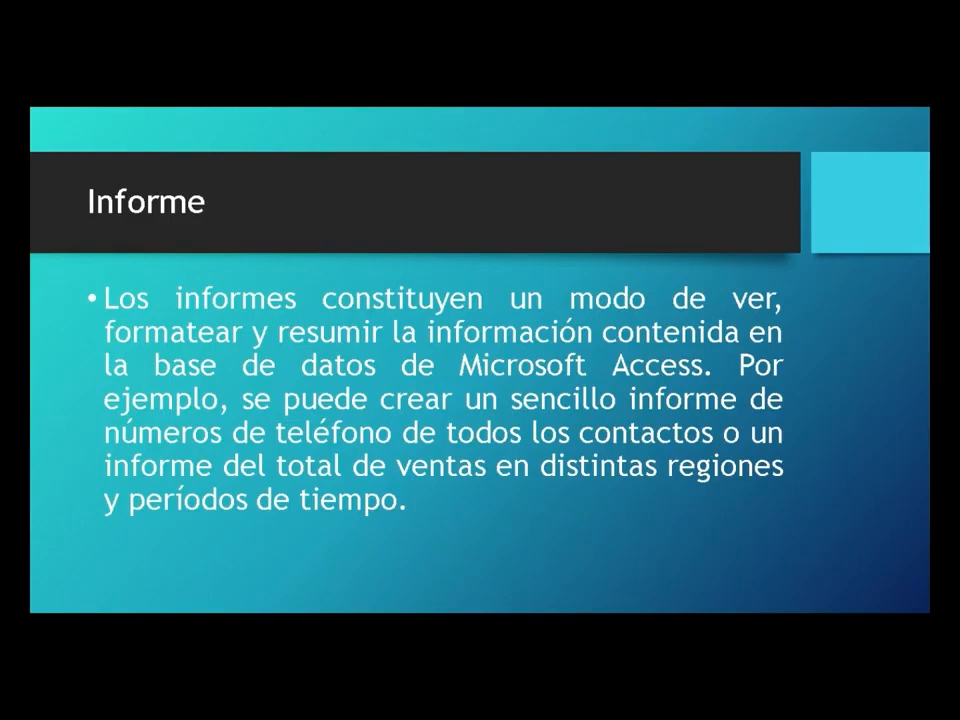
pyautogui.hotkey('alt', 'Tab')
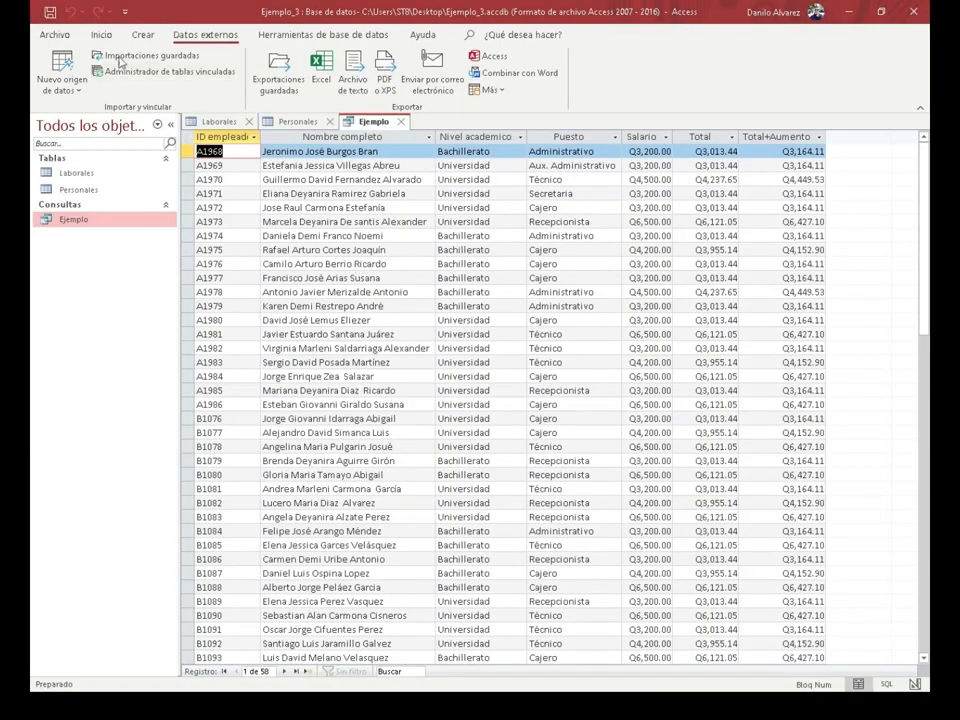
# Create a basic report directly from the Ejemplo query and look through its layout
pyautogui.click(143, 34)
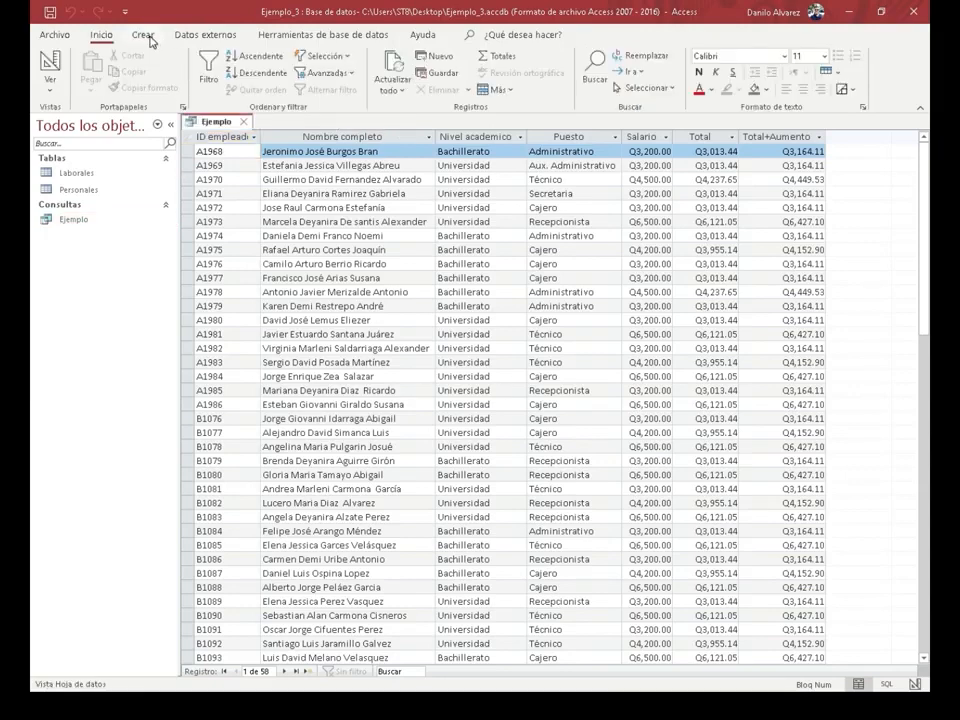
pyautogui.click(68, 222)
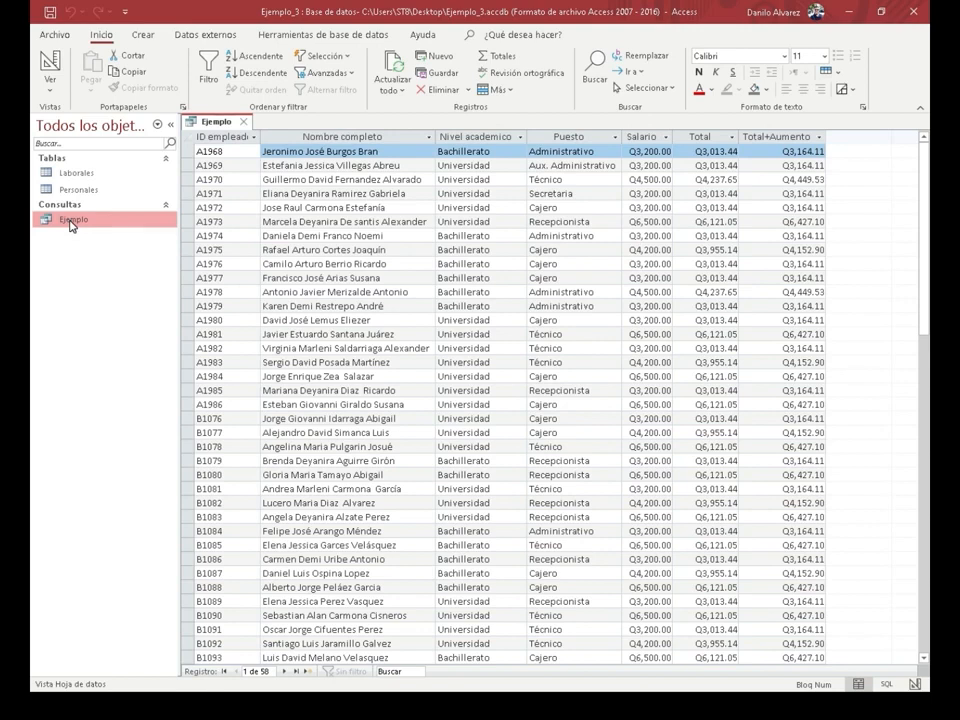
pyautogui.click(143, 36)
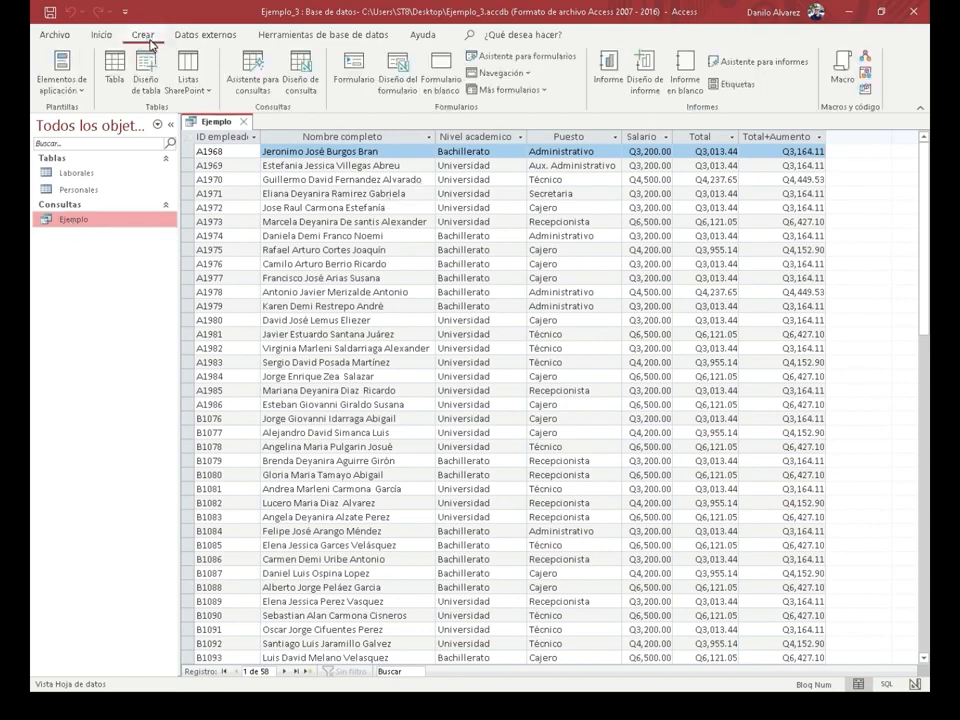
pyautogui.click(608, 78)
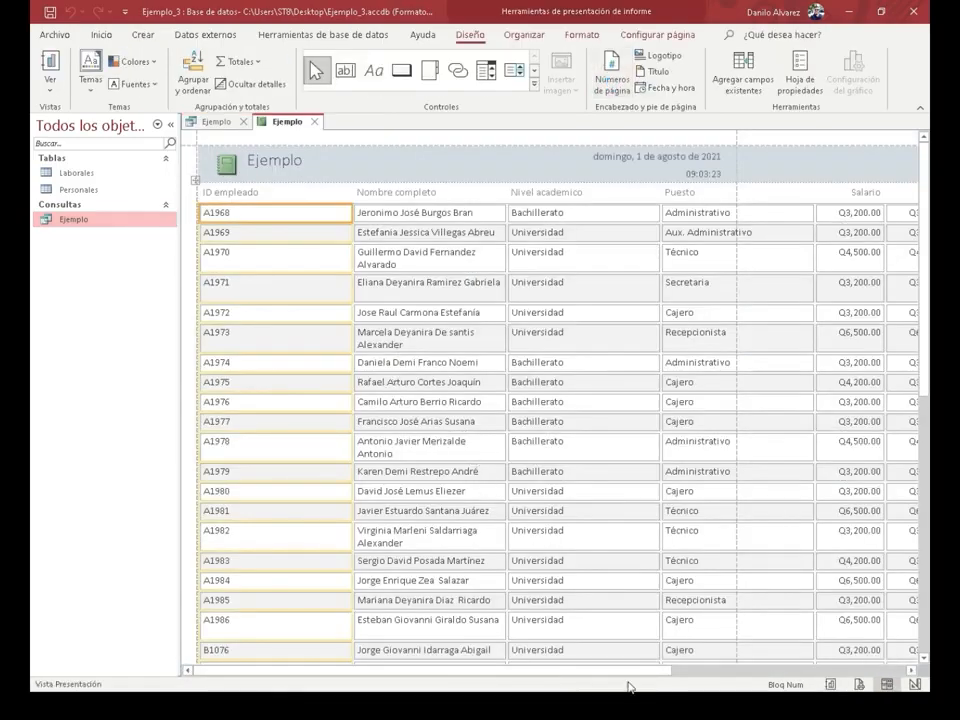
pyautogui.scroll(-3, 686, 470)
pyautogui.scroll(3, 686, 470)
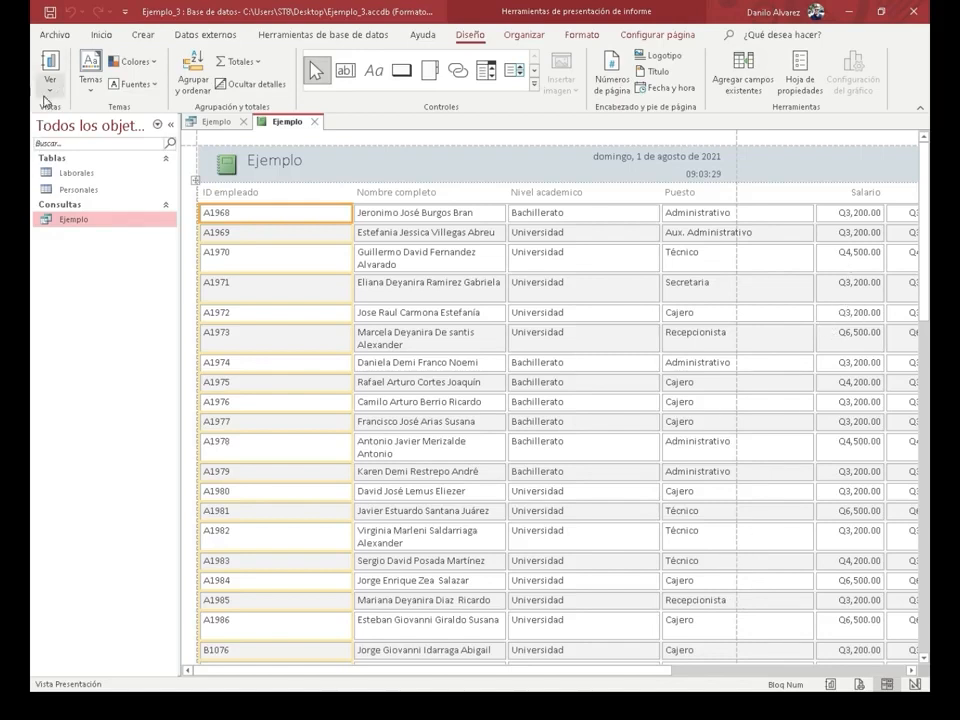
# Close the basic Ejemplo report without saving its design
pyautogui.rightClick(287, 130)
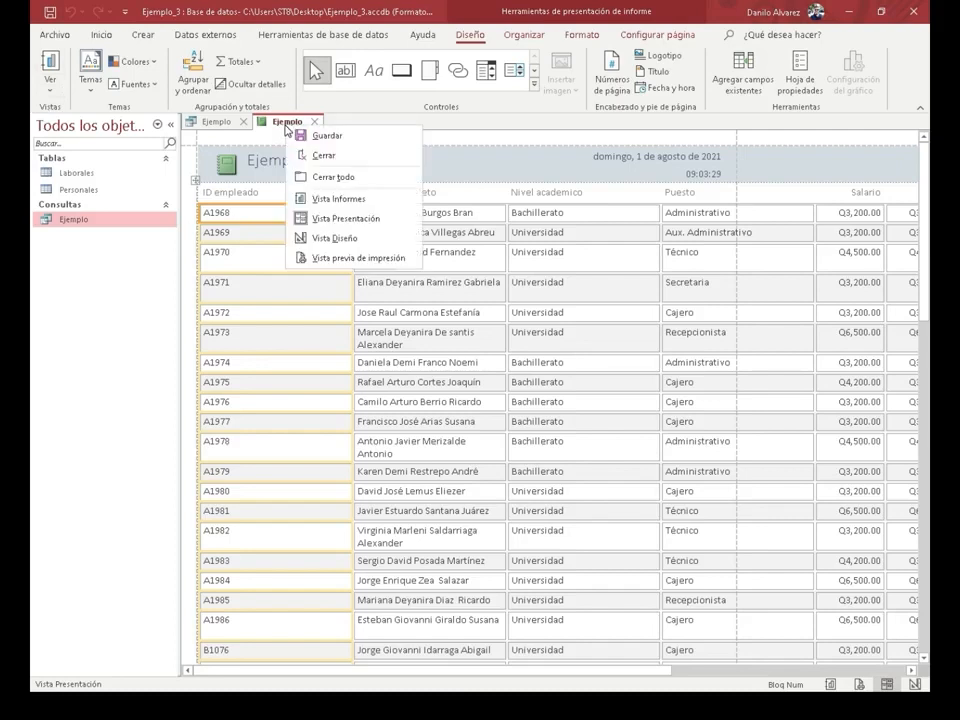
pyautogui.click(328, 156)
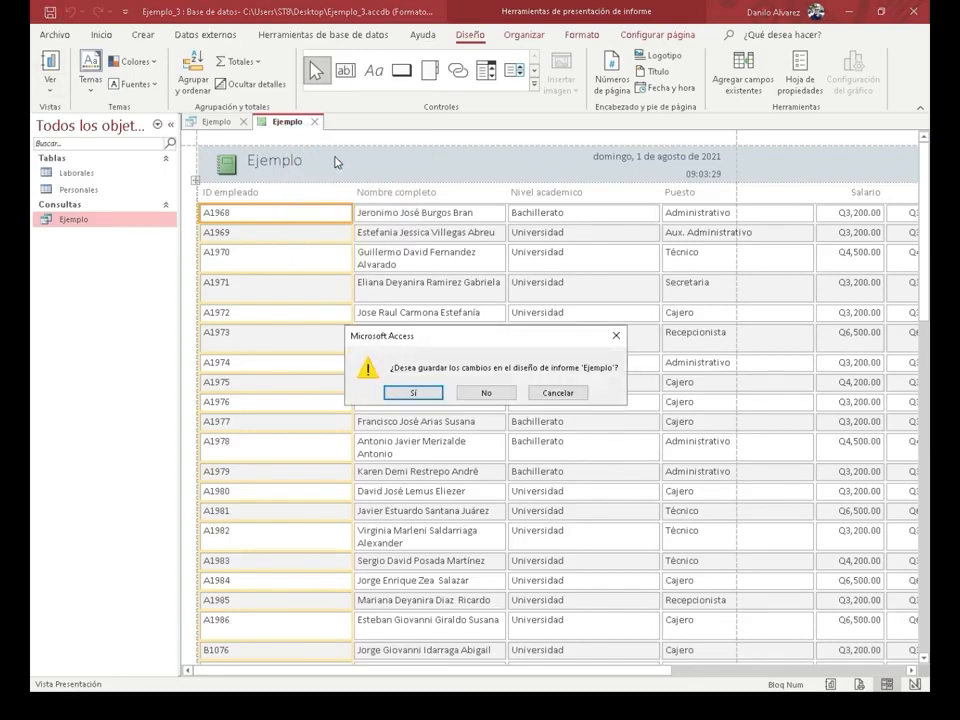
pyautogui.click(490, 393)
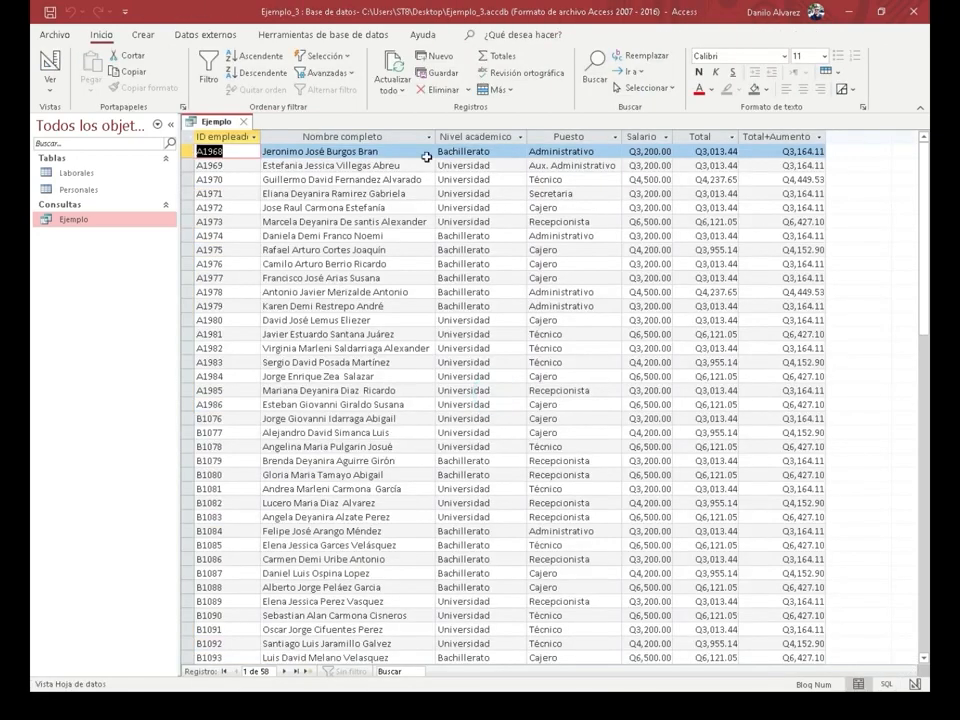
# Start the report wizard on the Ejemplo query and include the fields ID empleado, Nombre completo, Puesto and Total+Aumento
pyautogui.click(148, 36)
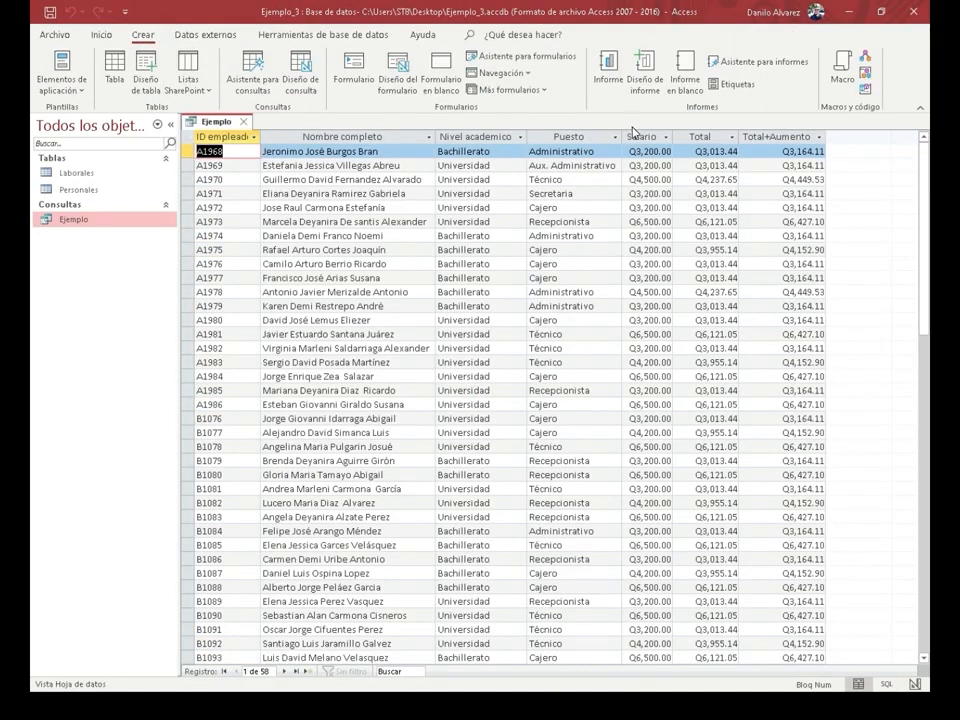
pyautogui.click(766, 63)
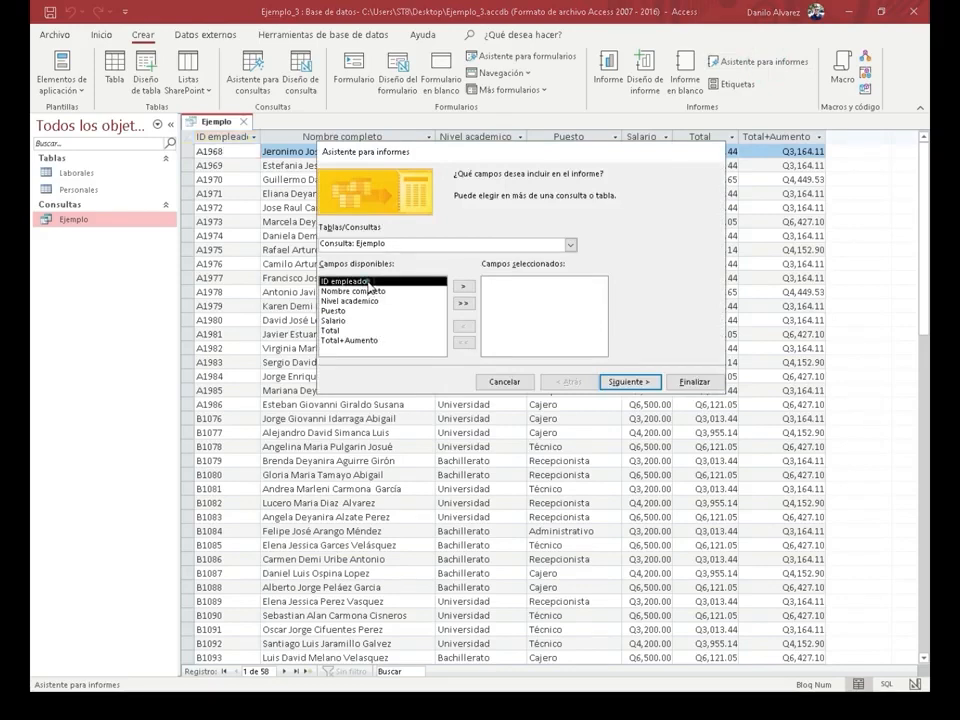
pyautogui.doubleClick(368, 281)
pyautogui.doubleClick(376, 284)
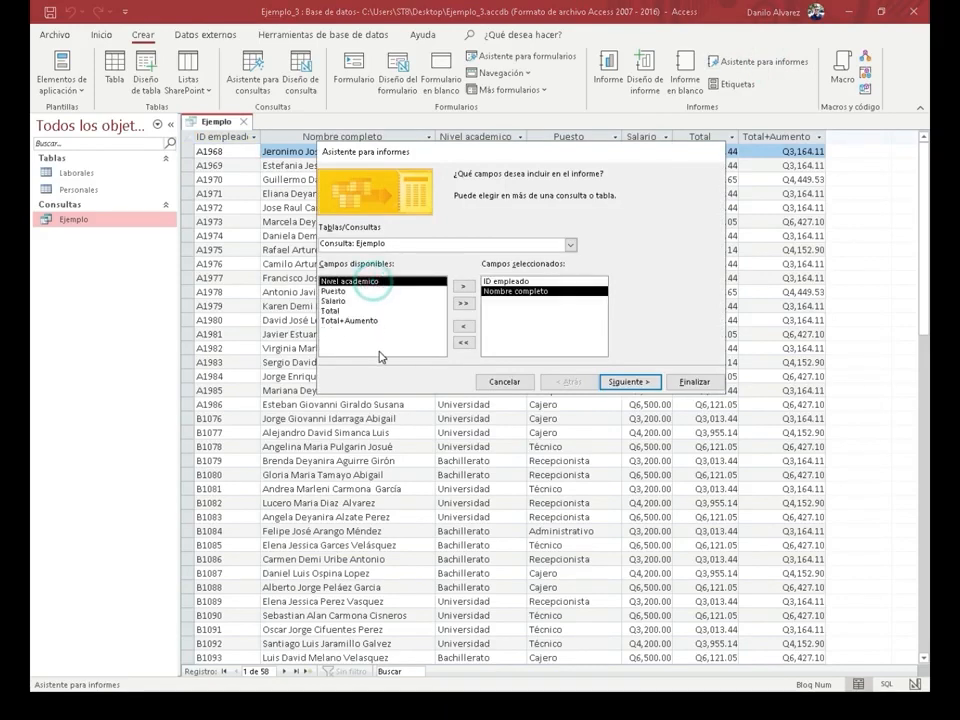
pyautogui.doubleClick(349, 291)
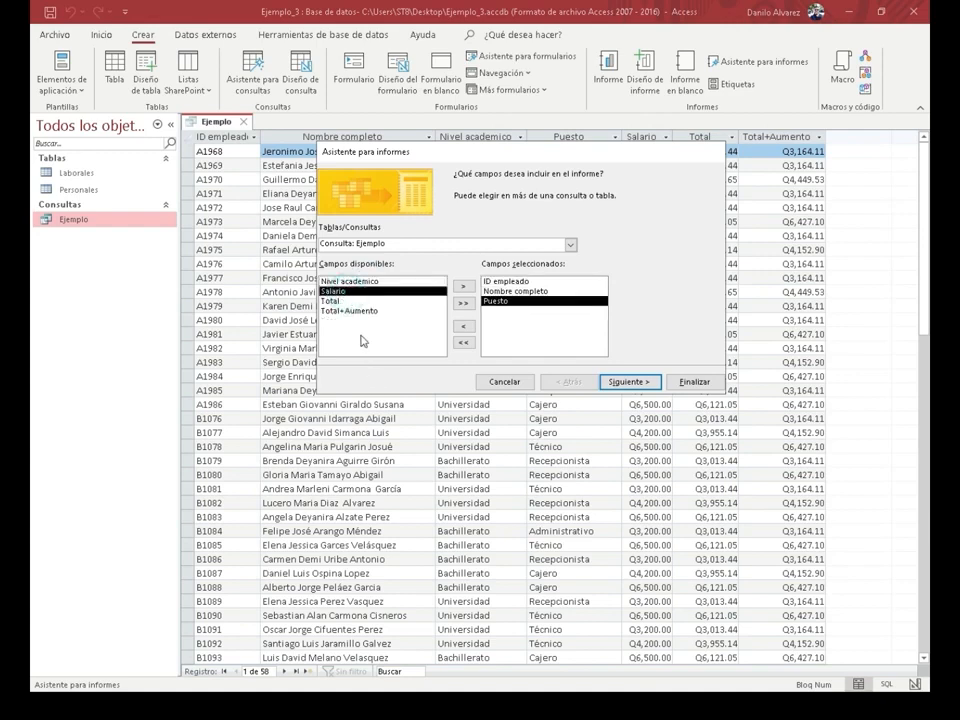
pyautogui.doubleClick(357, 311)
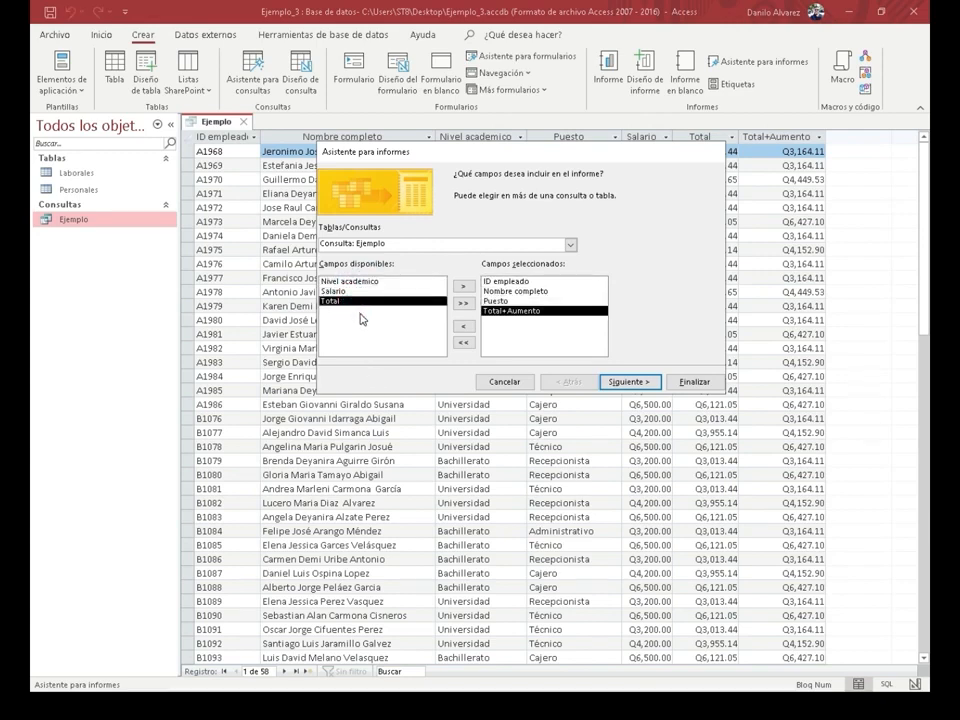
# Continue the report wizard without grouping levels and sort the records by Nombre completo in ascending order
pyautogui.click(628, 385)
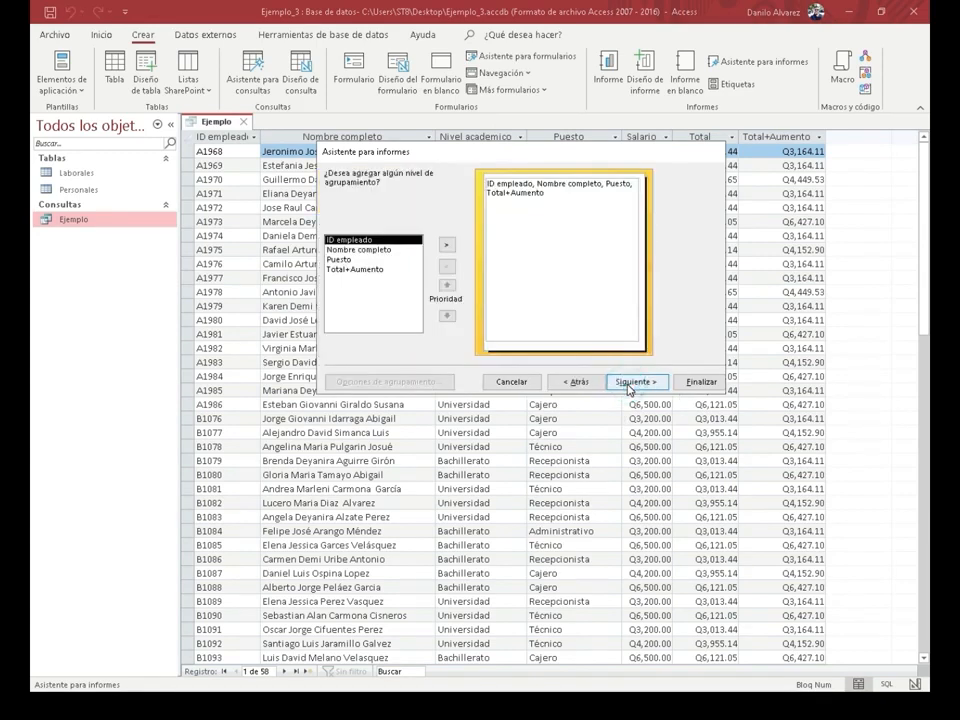
pyautogui.click(354, 261)
pyautogui.click(354, 249)
pyautogui.click(363, 242)
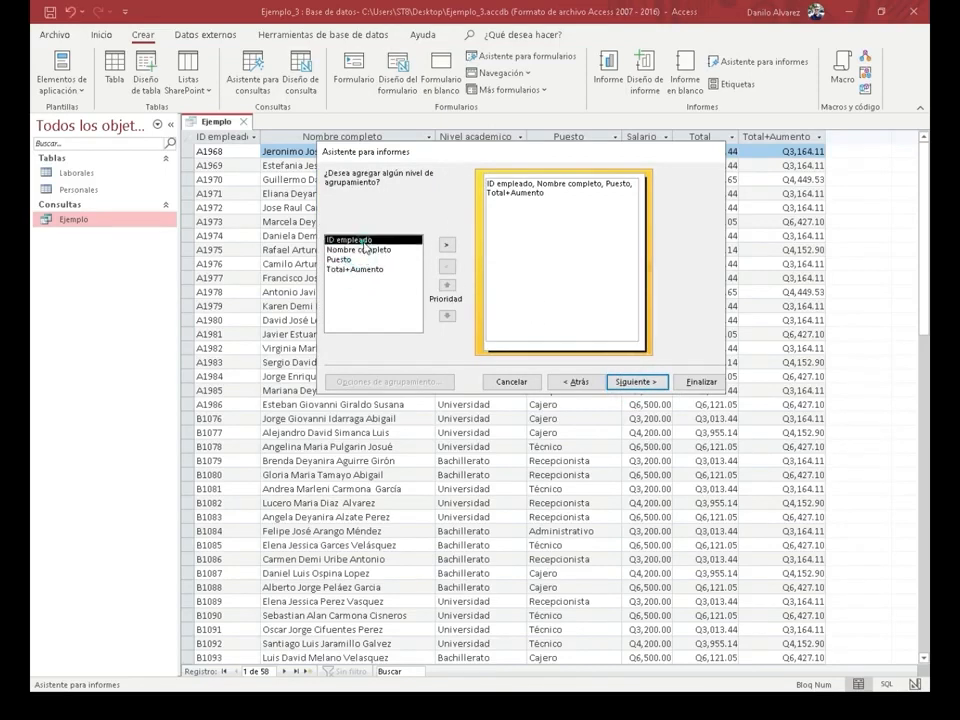
pyautogui.click(628, 381)
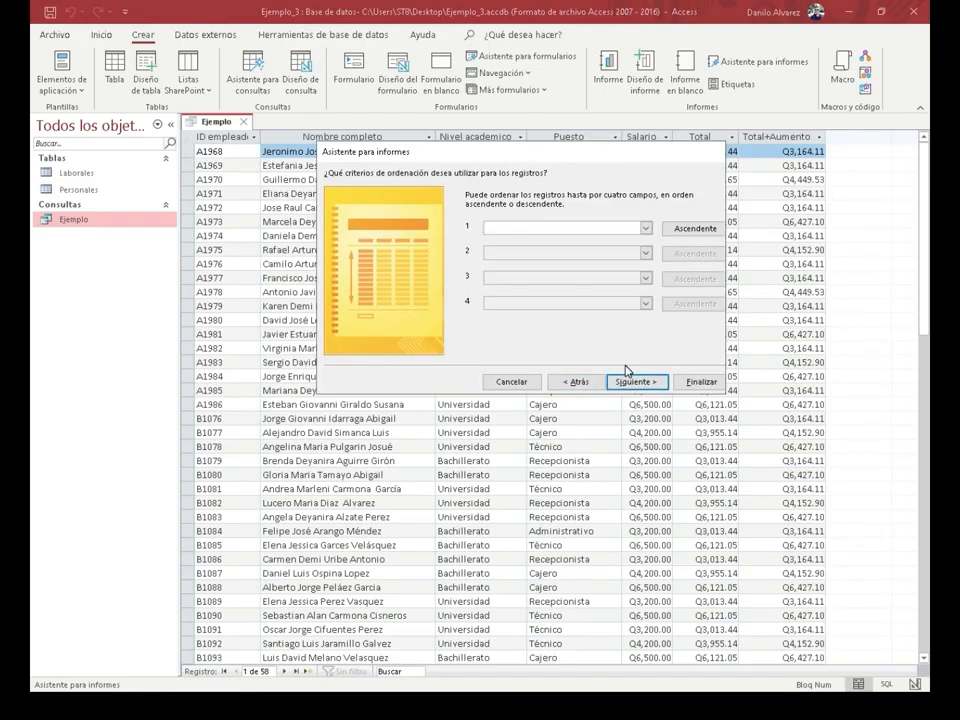
pyautogui.click(645, 228)
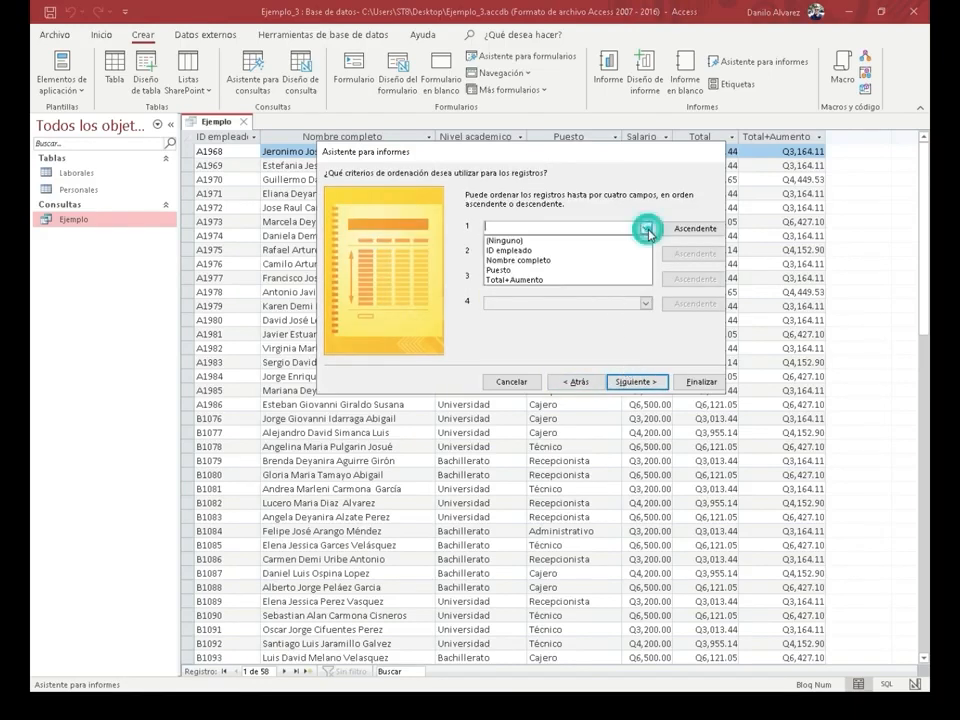
pyautogui.click(605, 262)
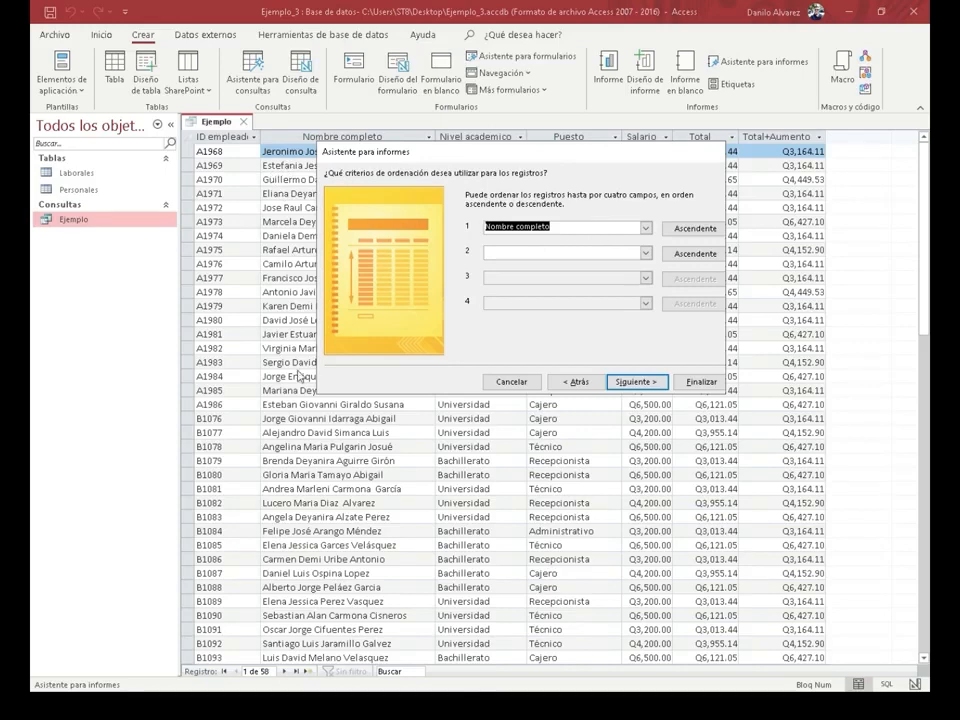
pyautogui.click(636, 381)
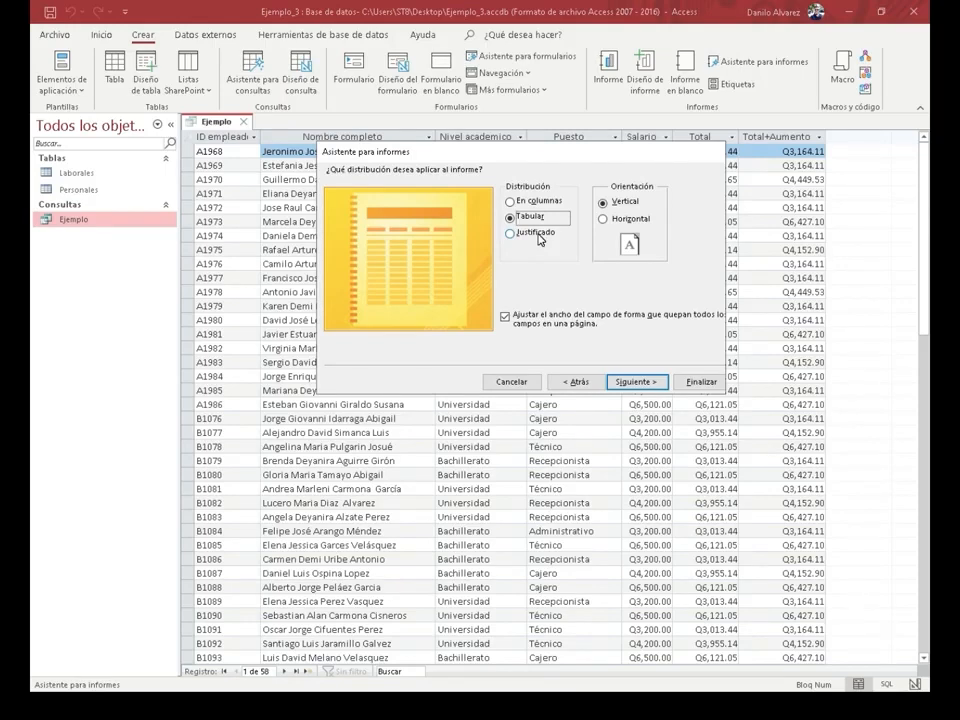
# Compare the layout options, choose En columnas with Horizontal orientation, and finish the wizard to generate the report
pyautogui.click(524, 200)
pyautogui.click(533, 232)
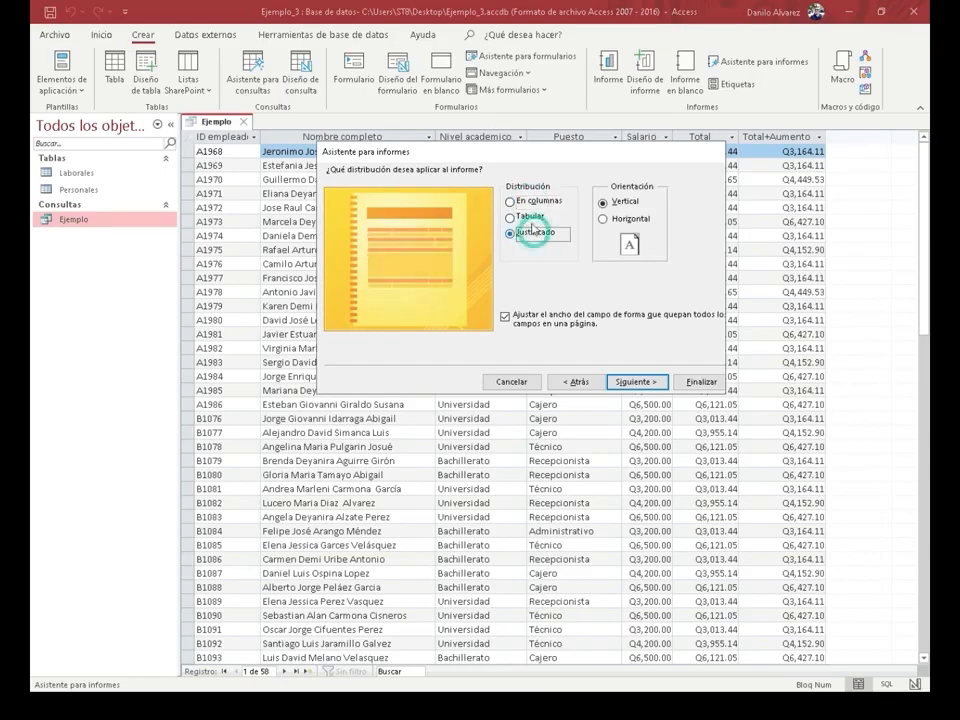
pyautogui.click(528, 216)
pyautogui.click(533, 233)
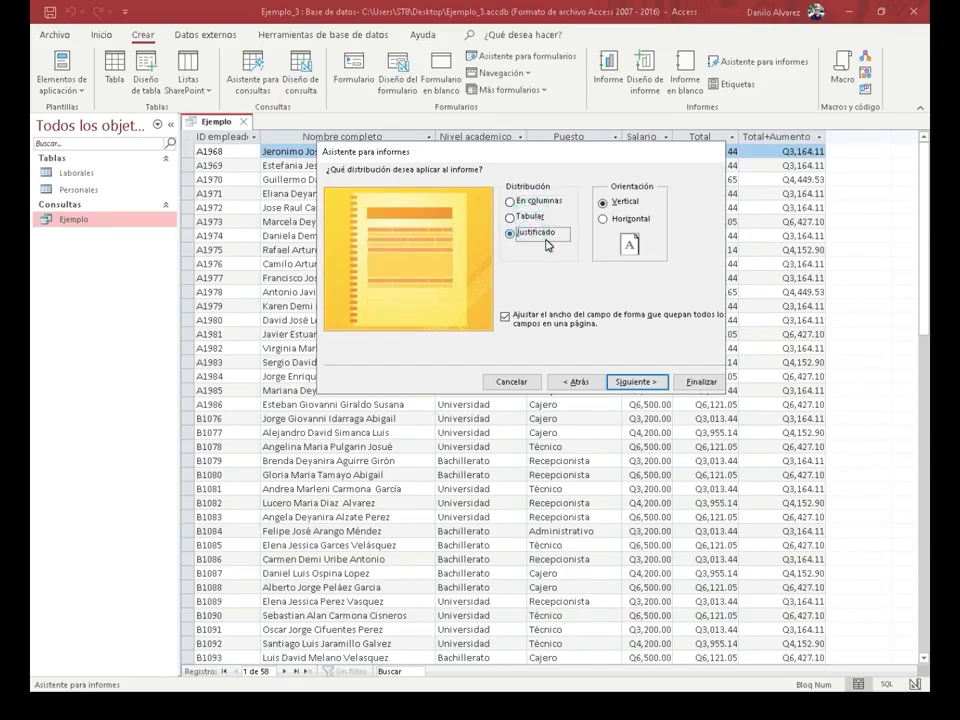
pyautogui.click(540, 203)
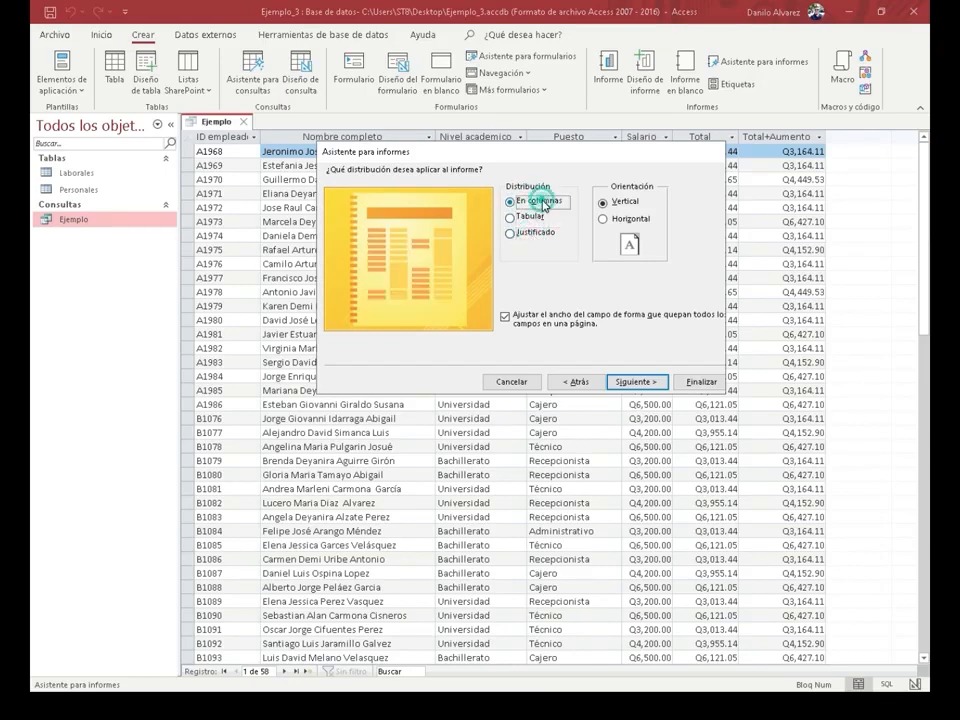
pyautogui.click(540, 215)
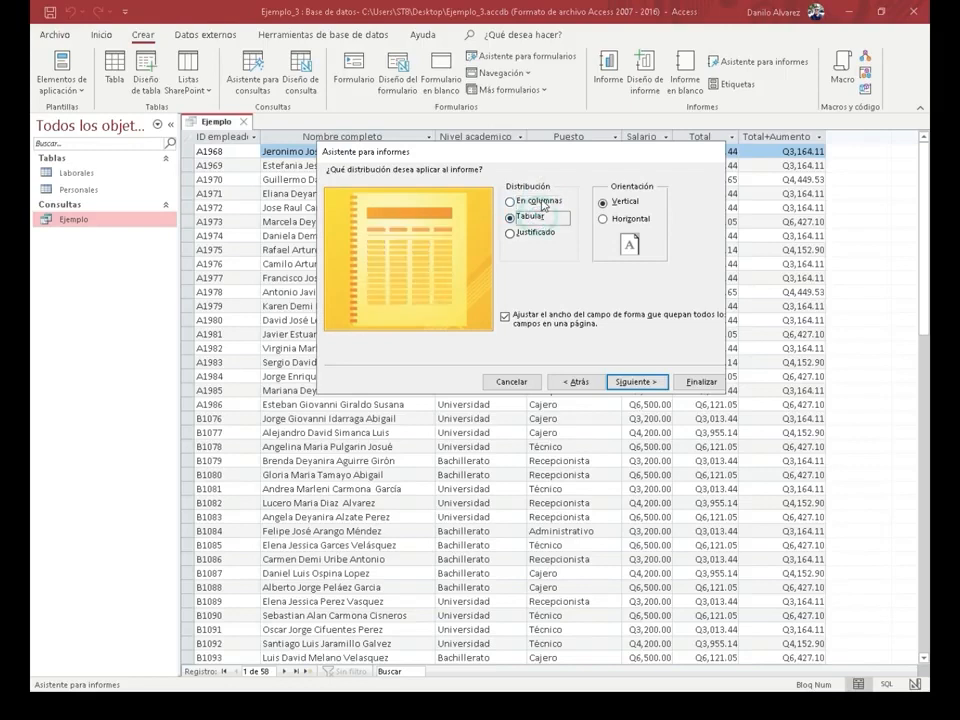
pyautogui.click(542, 205)
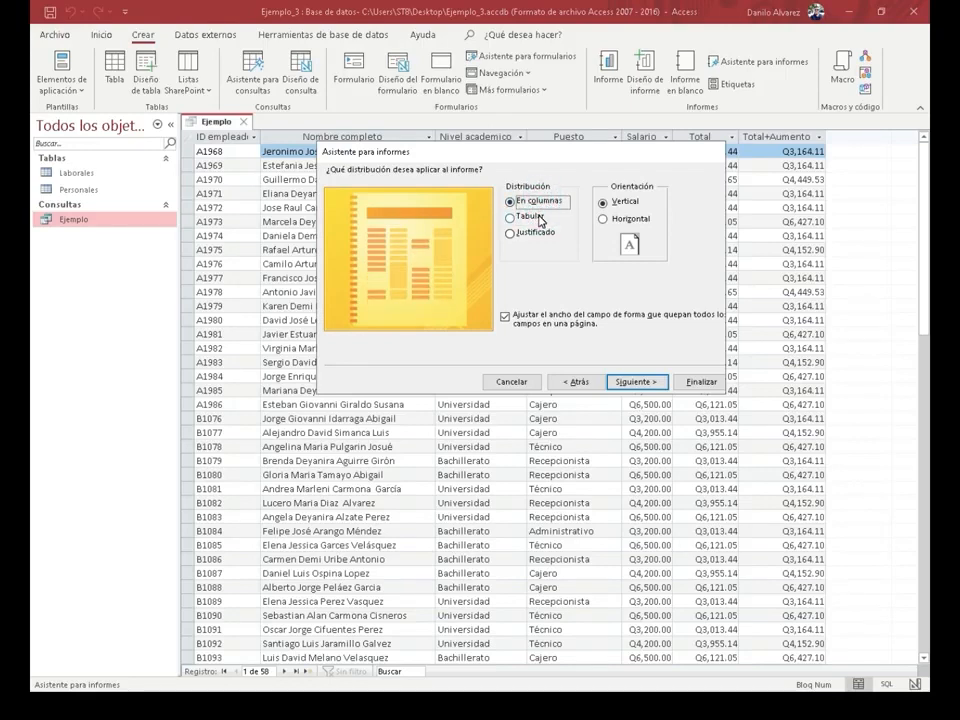
pyautogui.click(639, 221)
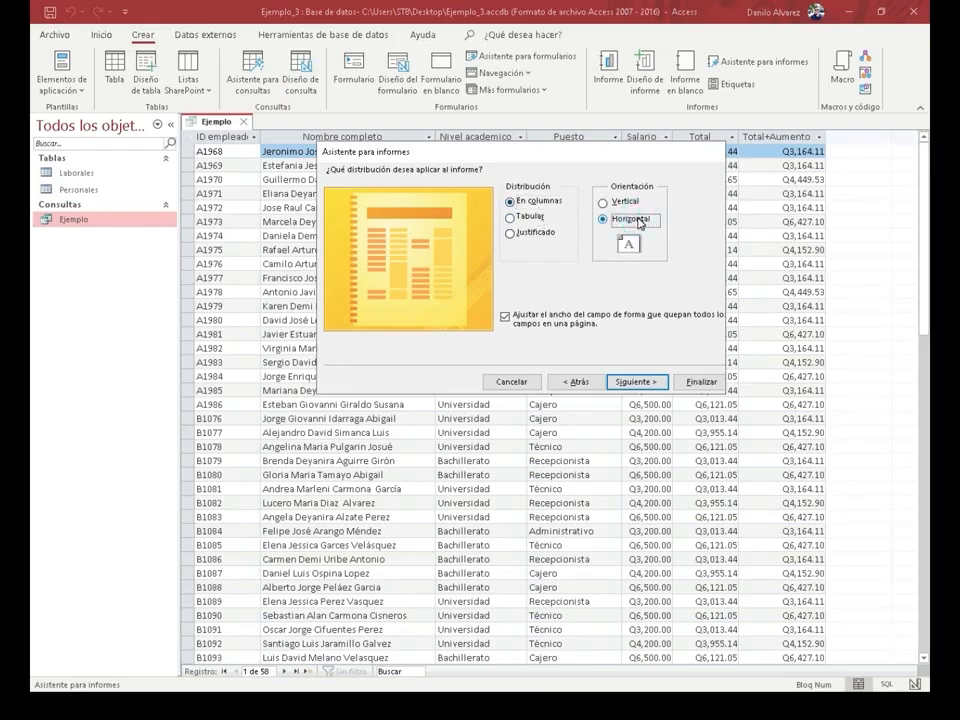
pyautogui.click(636, 382)
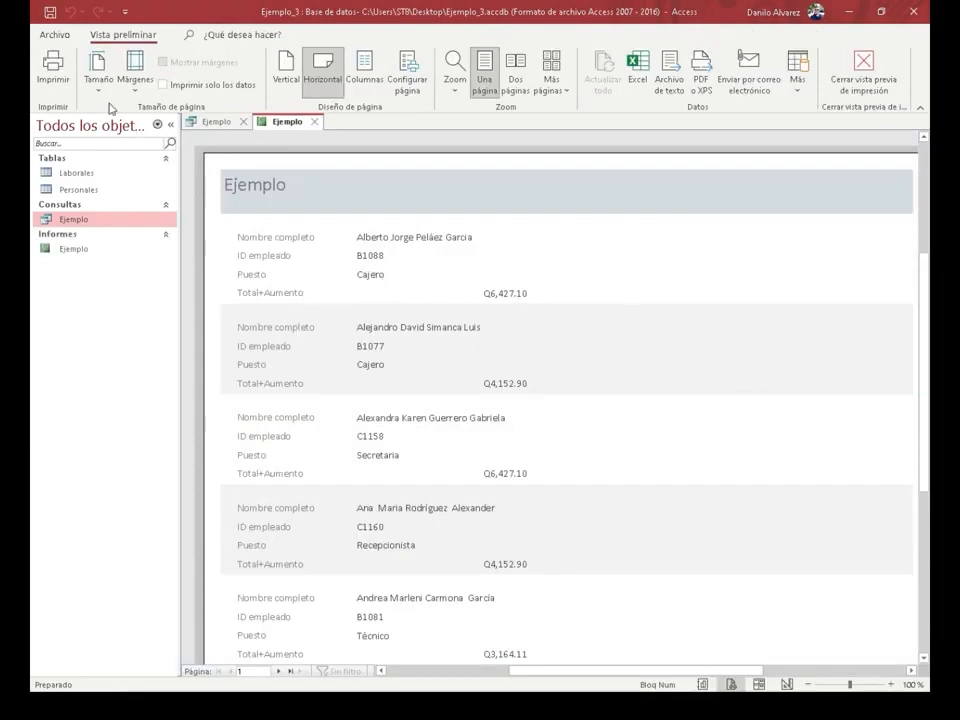
# Open the print preview of the Ejemplo report from the print options and look through its first page
pyautogui.click(56, 36)
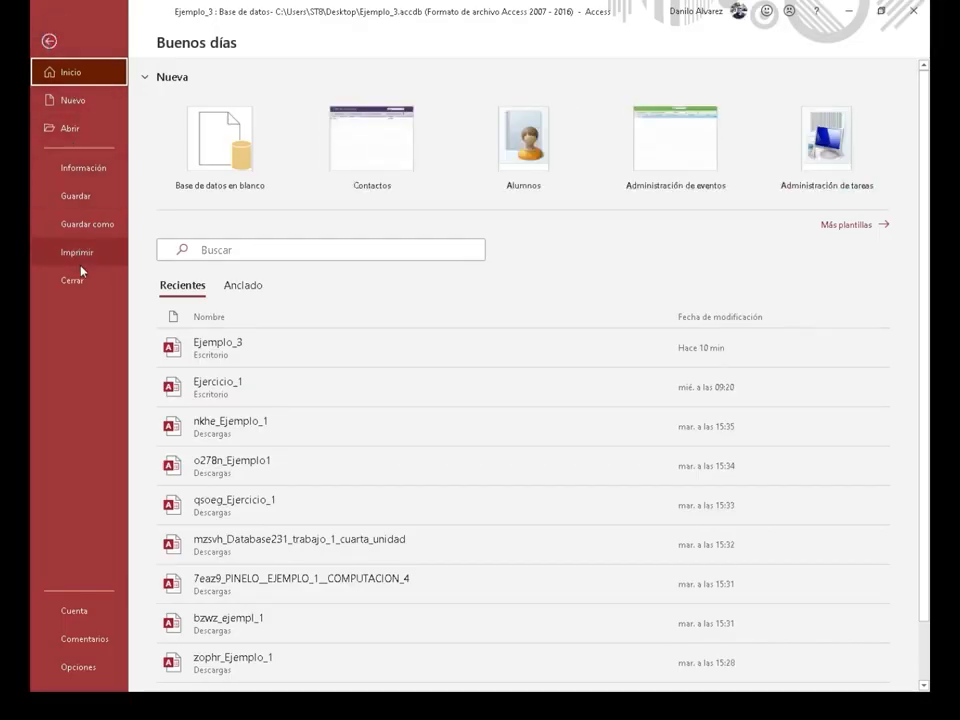
pyautogui.click(48, 41)
pyautogui.click(51, 38)
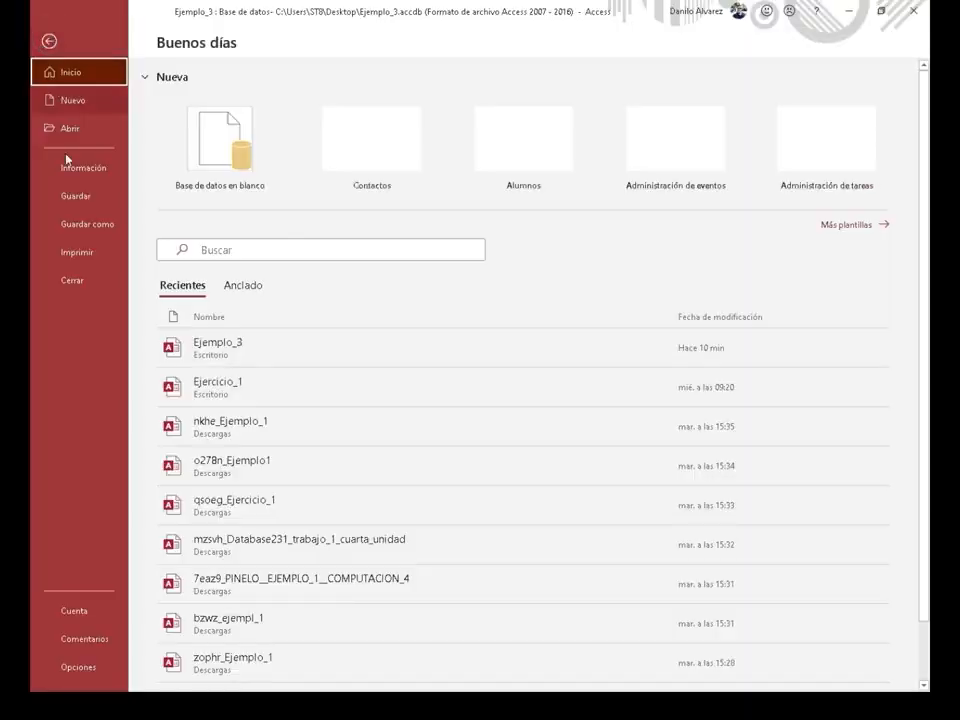
pyautogui.click(88, 255)
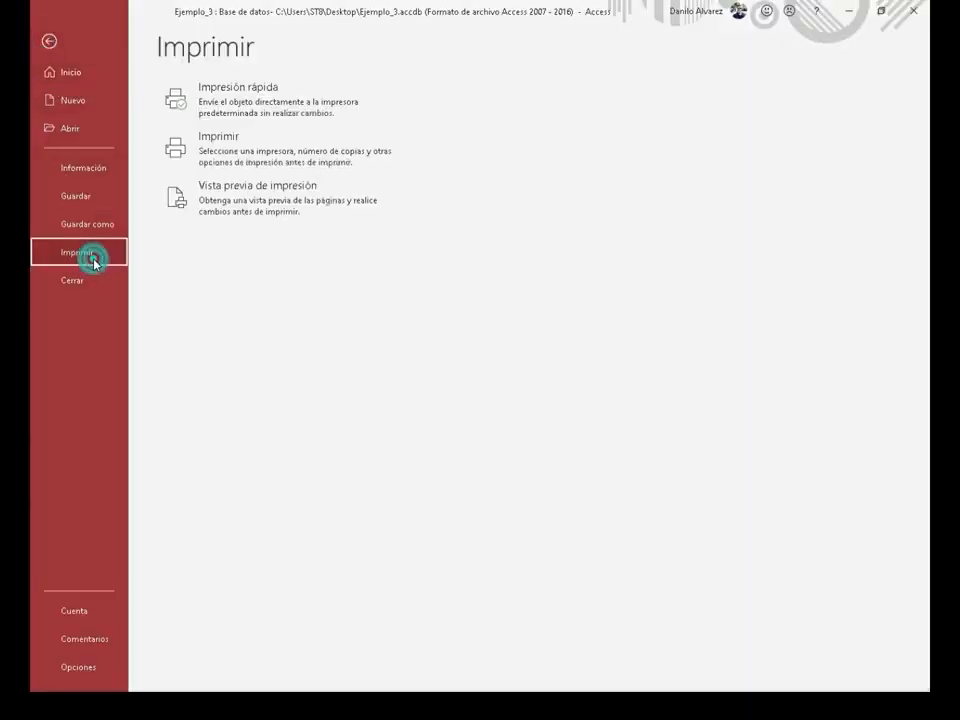
pyautogui.click(282, 204)
pyautogui.scroll(-3, 600, 341)
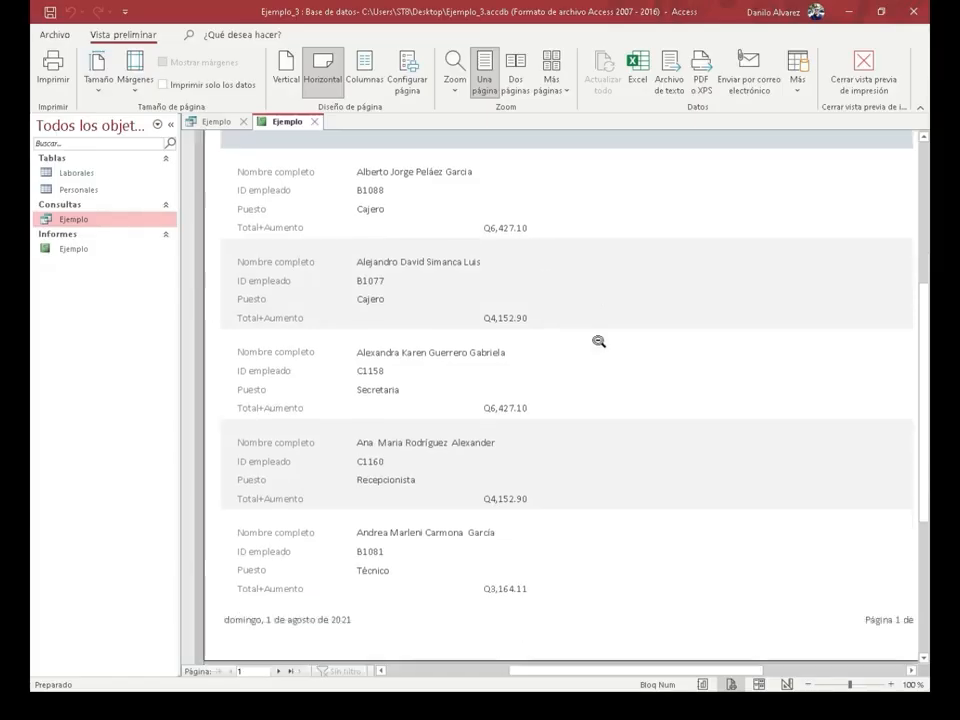
pyautogui.scroll(5, 600, 341)
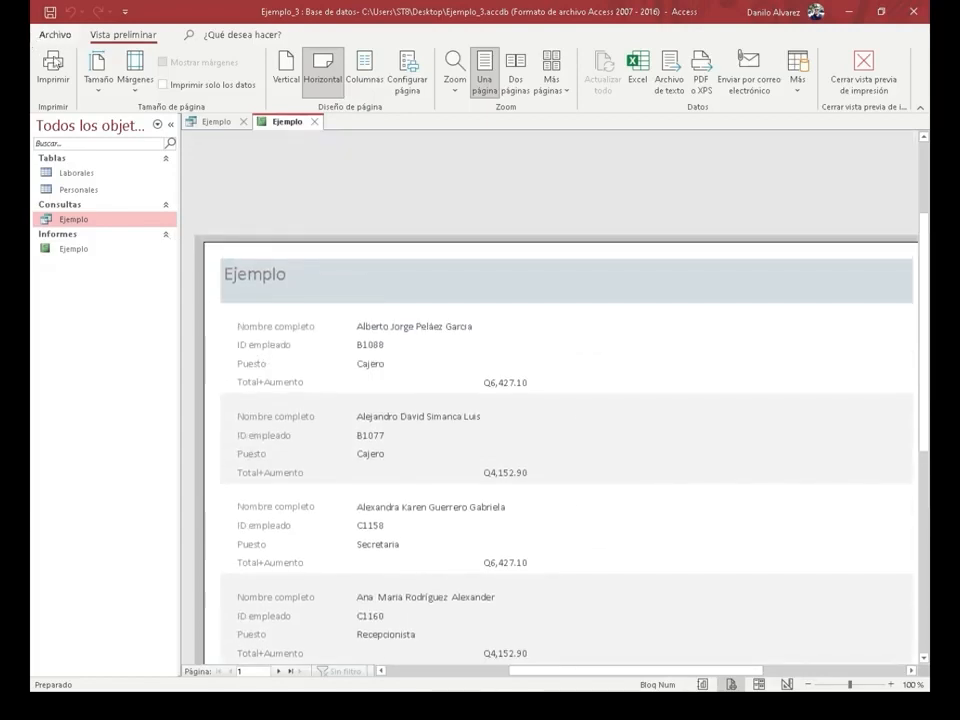
# Close the print preview and switch the Ejemplo report from design view to Vista Informes
pyautogui.click(865, 72)
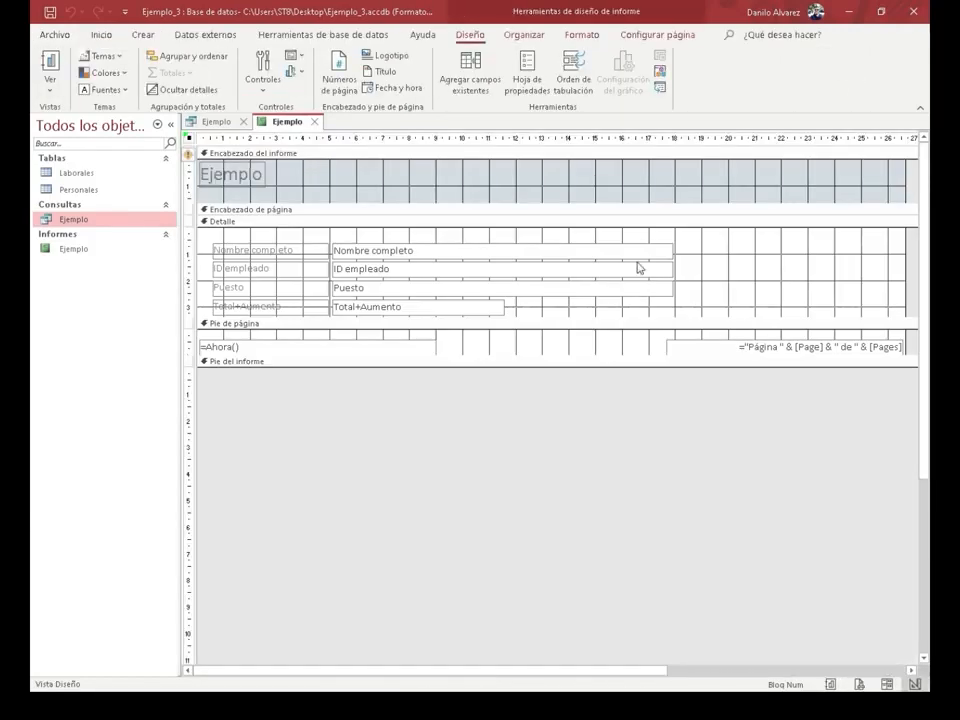
pyautogui.click(49, 80)
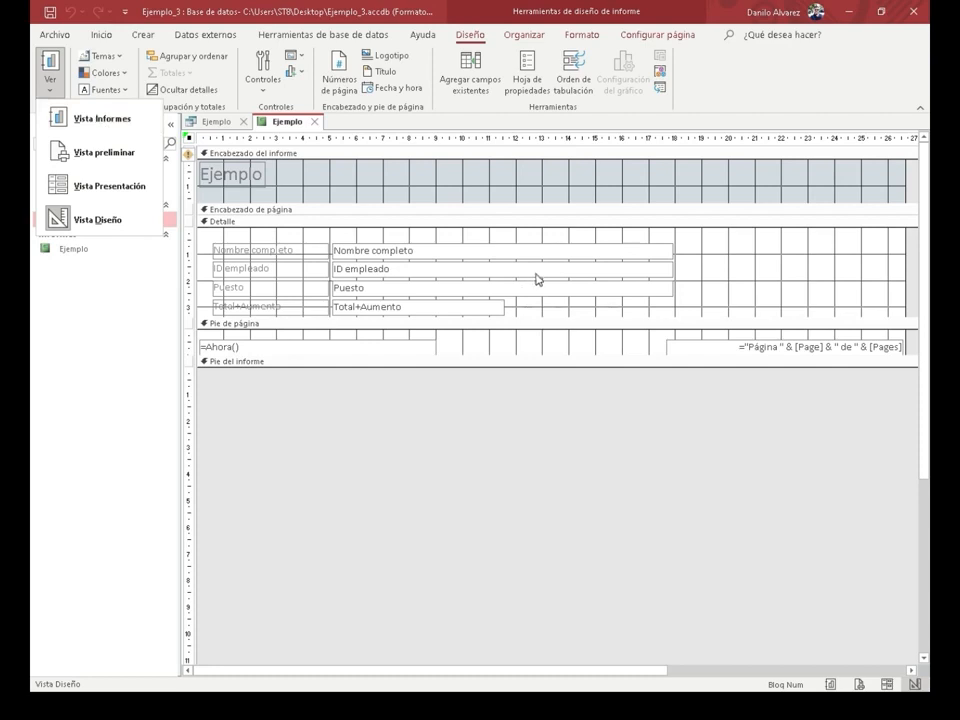
pyautogui.click(50, 90)
pyautogui.click(50, 90)
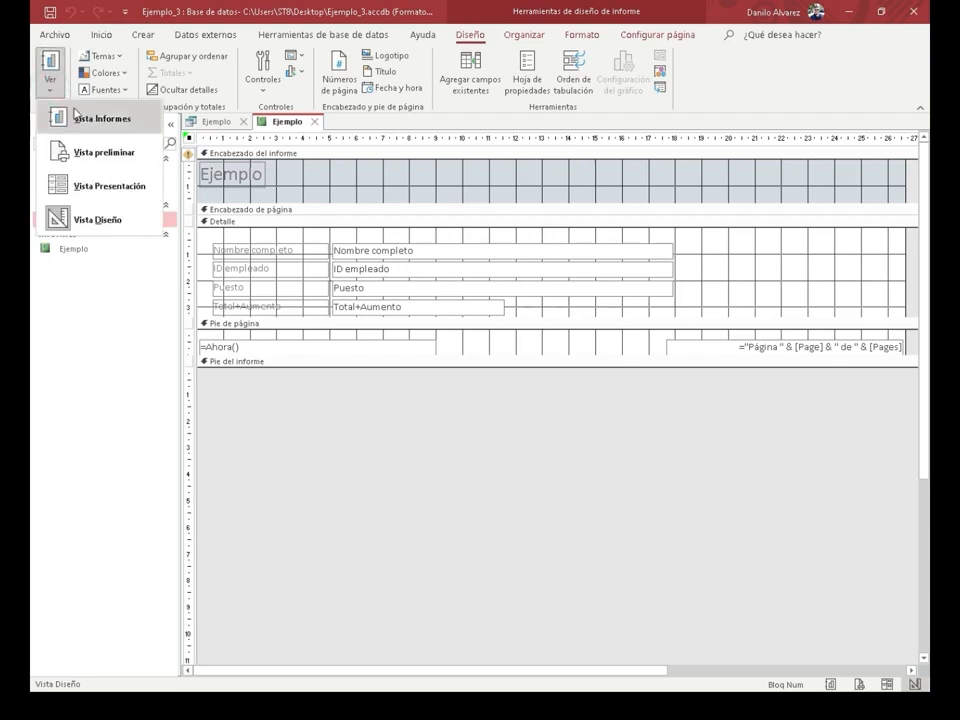
pyautogui.click(99, 127)
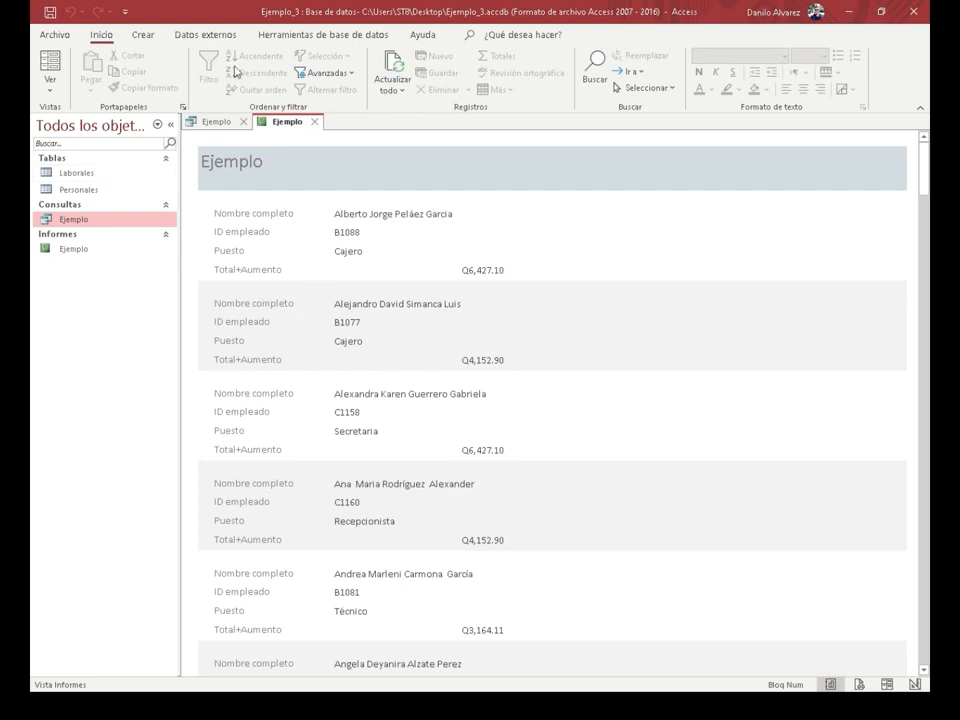
# Export the report to the Escritorio folder as the PDF file Ejemplo, replacing the existing file and without saving the export steps
pyautogui.click(208, 34)
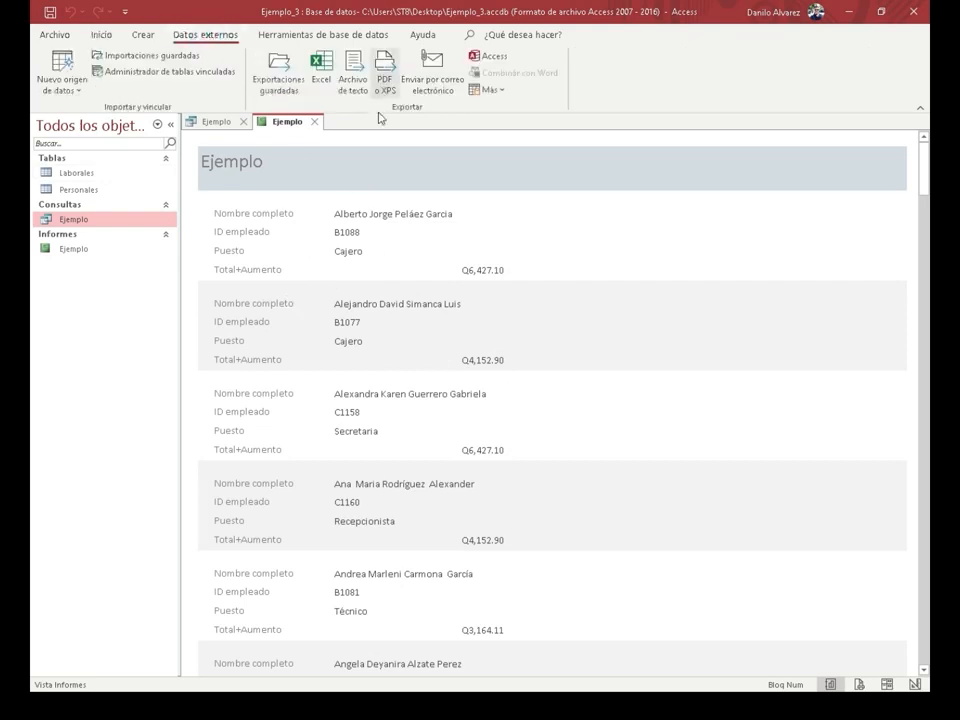
pyautogui.click(393, 83)
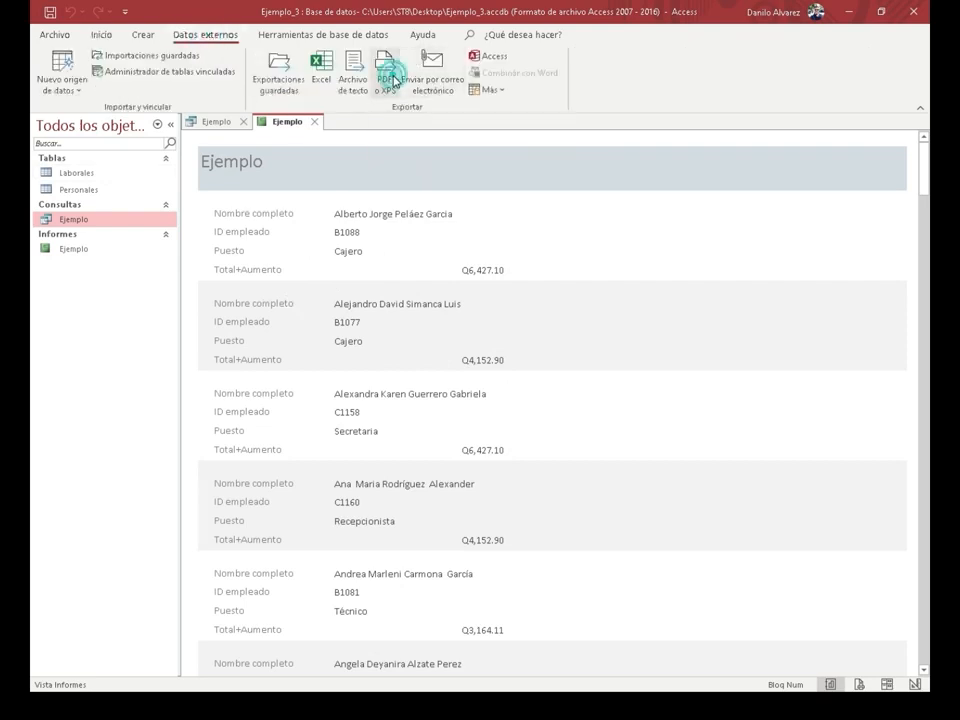
pyautogui.moveTo(325, 215); pyautogui.dragTo(327, 160)
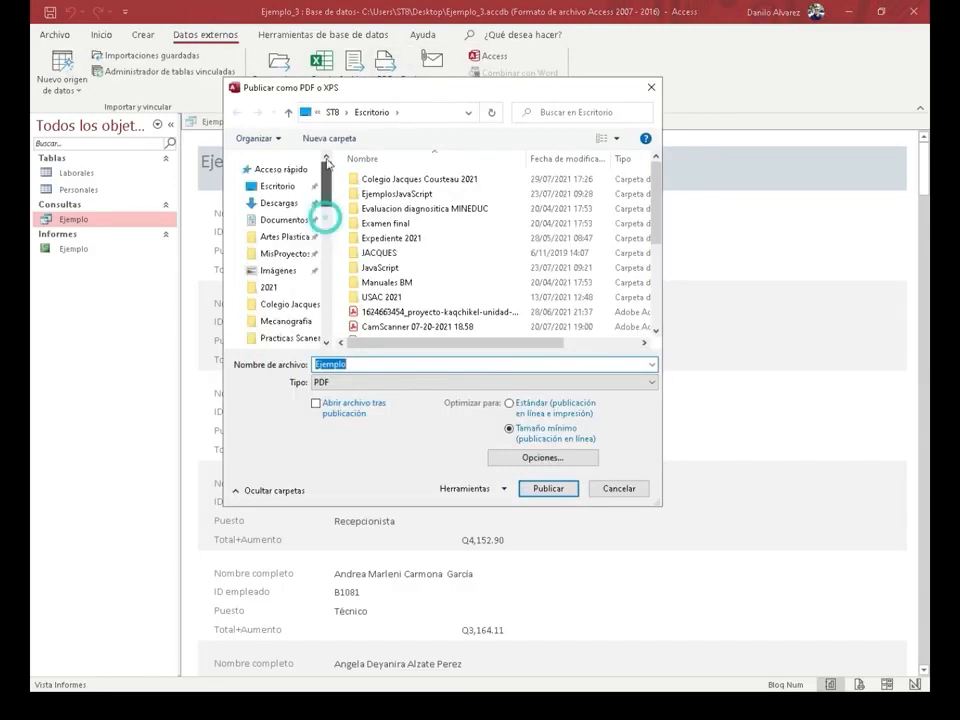
pyautogui.click(277, 186)
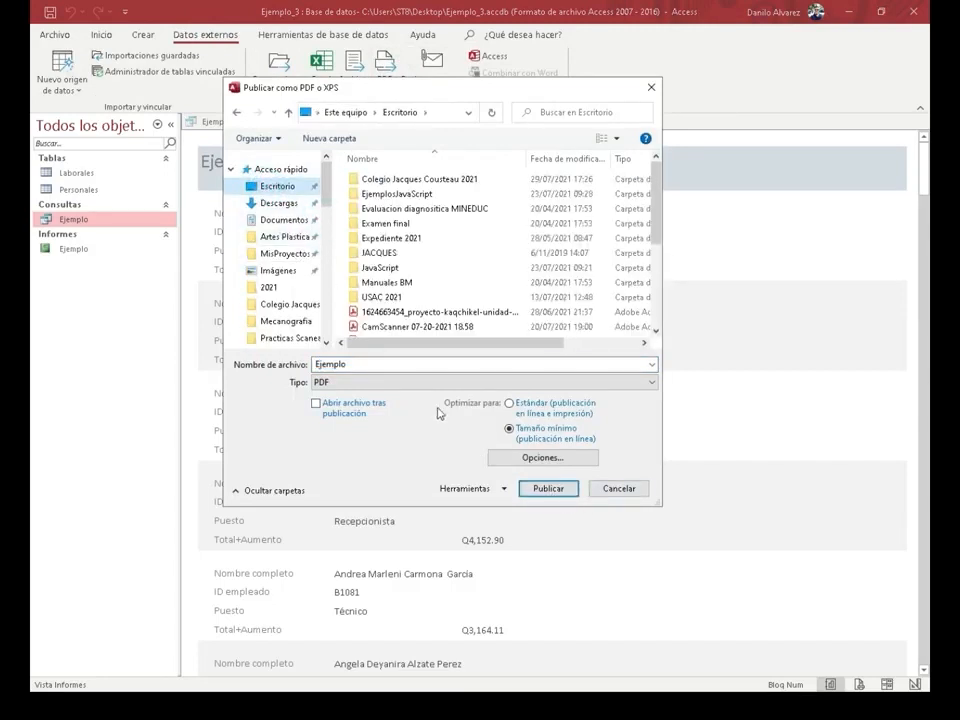
pyautogui.click(547, 488)
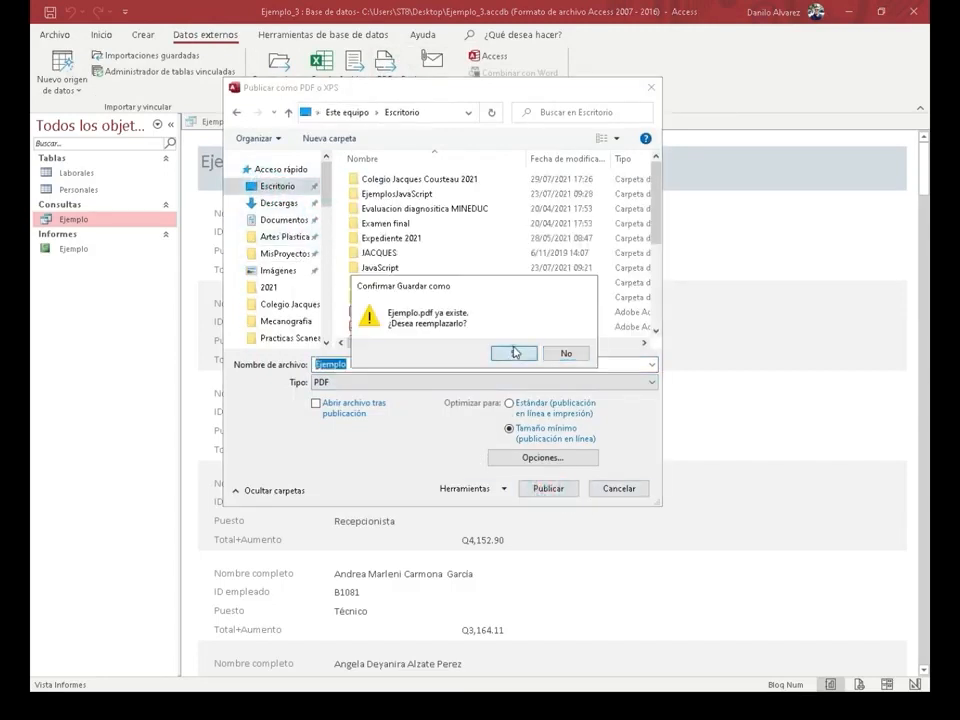
pyautogui.click(514, 352)
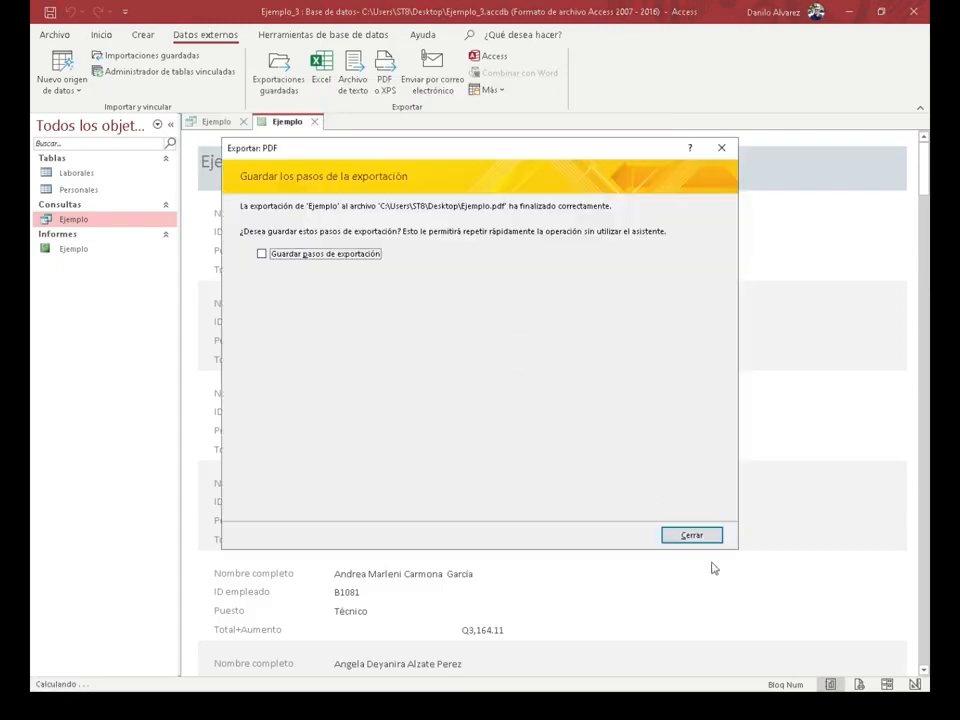
pyautogui.click(700, 536)
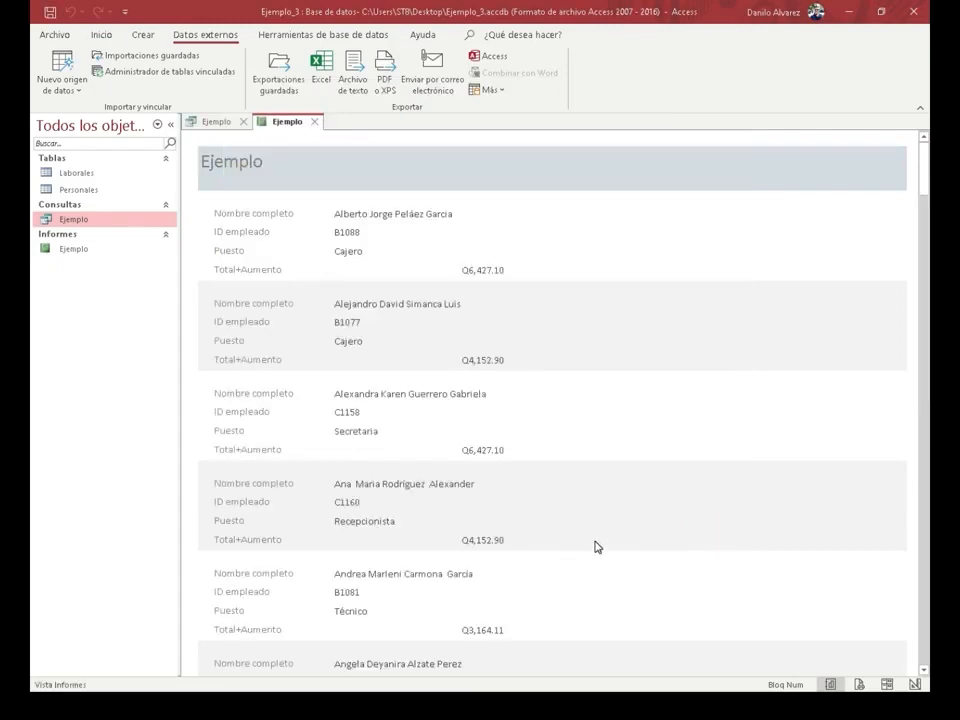
# Open the exported Ejemplo PDF from the desktop to check its pages, then close it and return to Access
pyautogui.press('super+d')
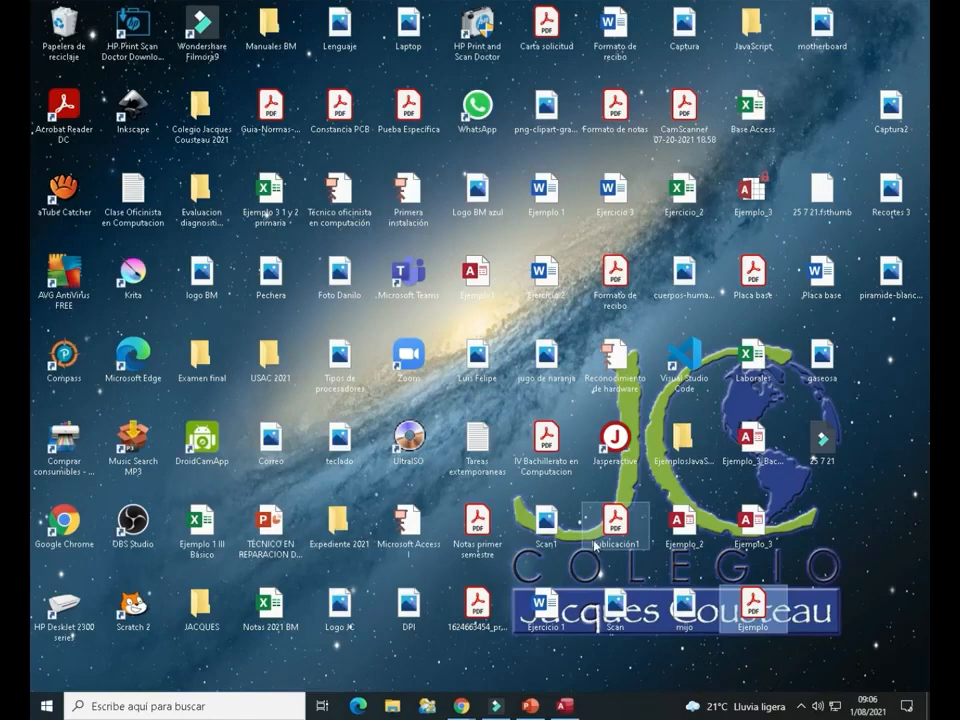
pyautogui.doubleClick(757, 602)
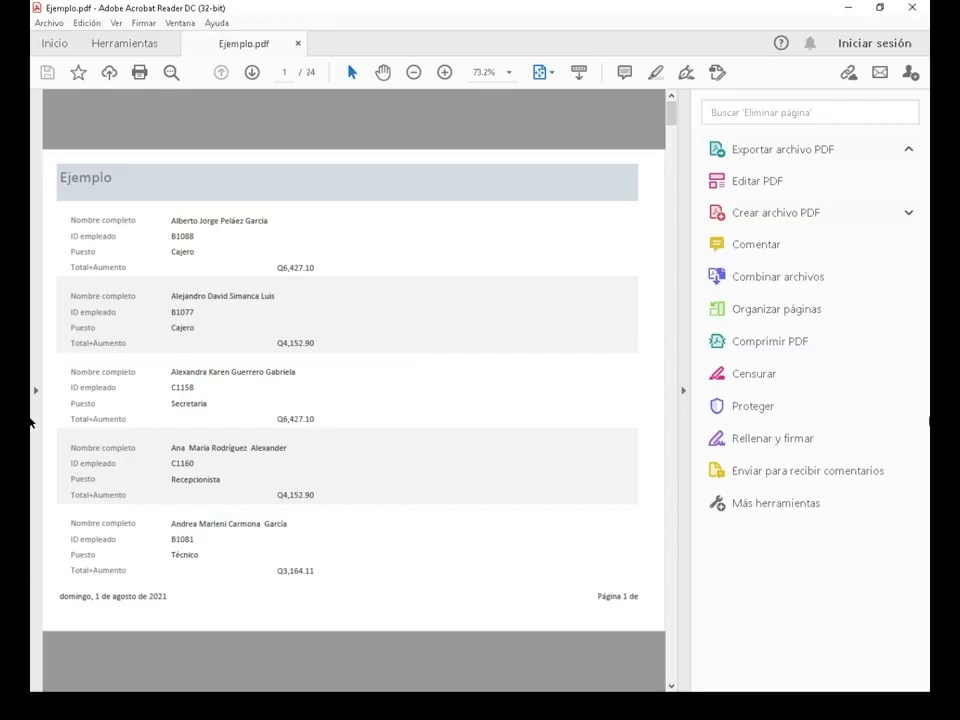
pyautogui.click(911, 8)
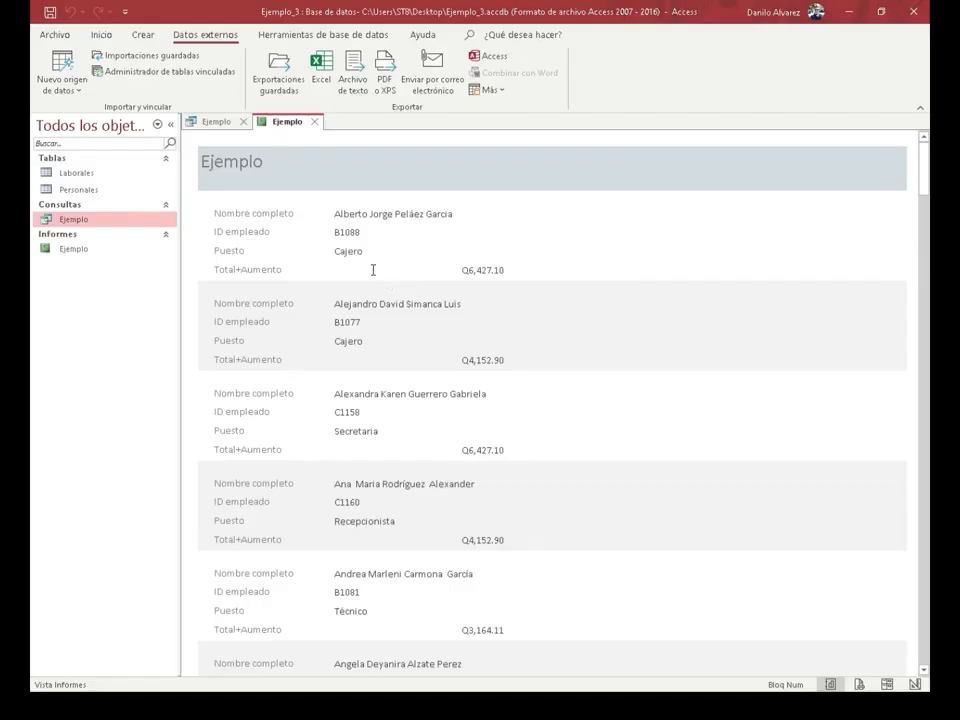
# Switch the Ejemplo report to Vista preliminar to examine its page layout
pyautogui.click(100, 34)
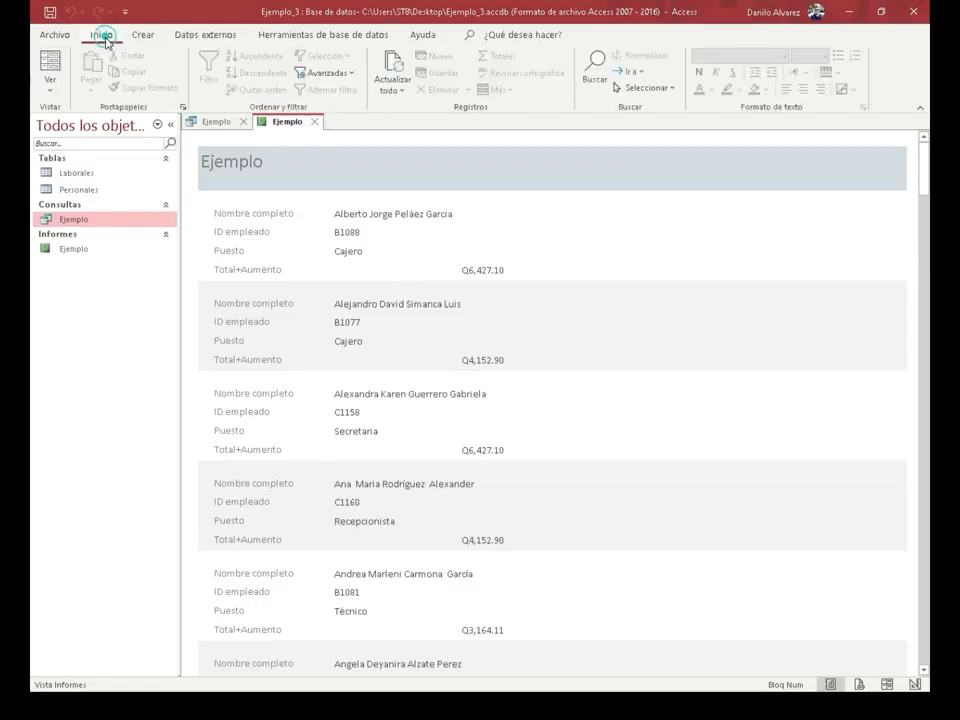
pyautogui.click(52, 84)
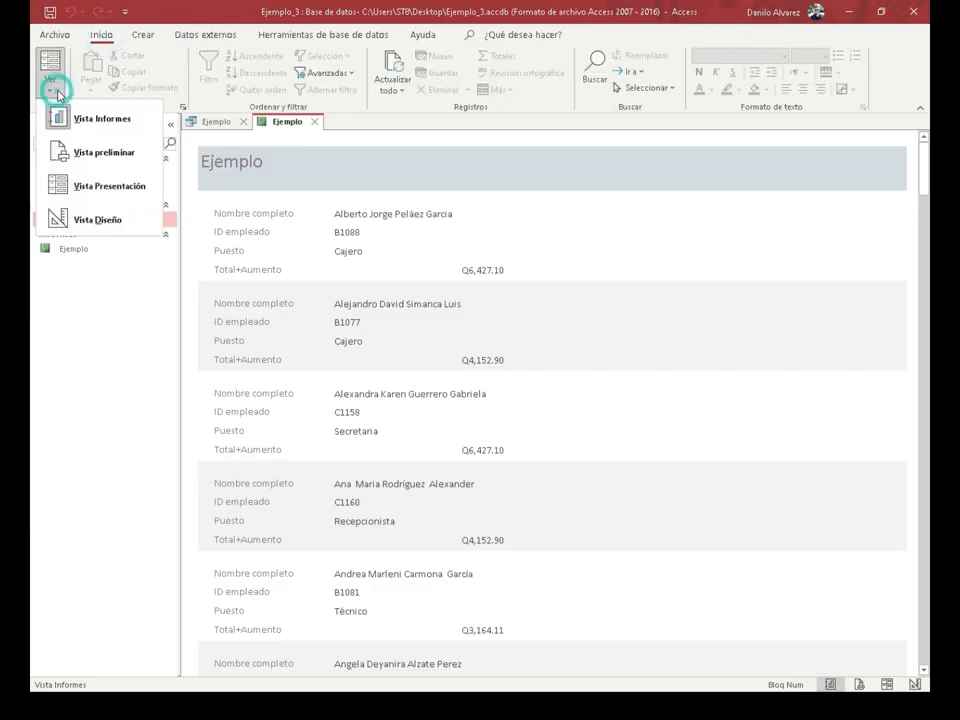
pyautogui.click(121, 155)
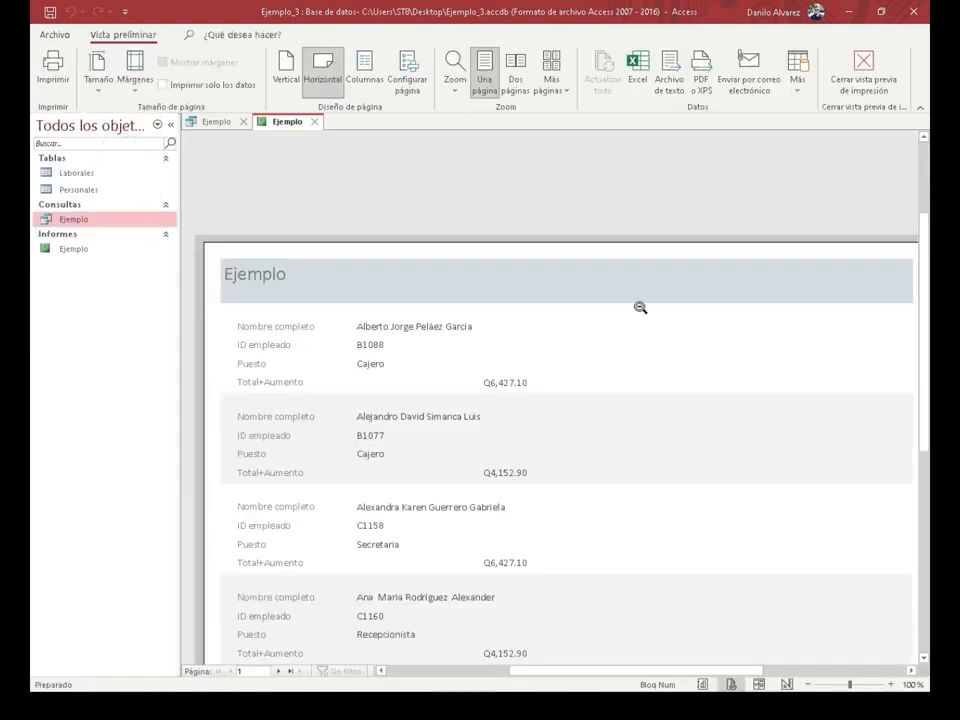
# Change the Ejemplo report's page orientation to Vertical in the print preview
pyautogui.click(696, 294)
pyautogui.scroll(-2, 696, 294)
pyautogui.scroll(3, 694, 296)
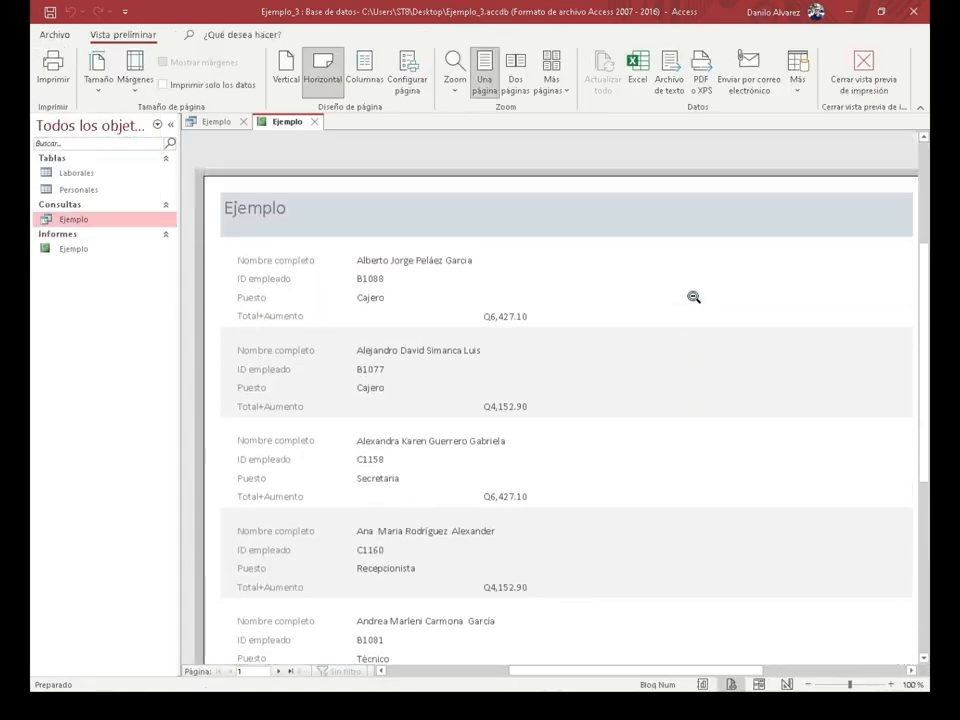
pyautogui.scroll(-2, 694, 297)
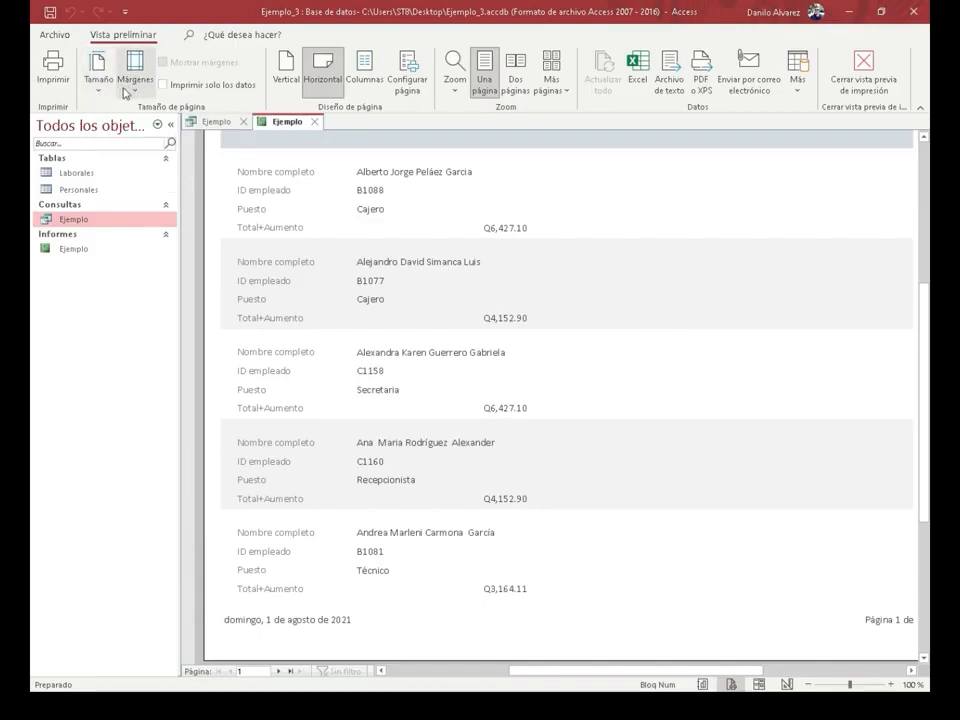
pyautogui.click(285, 73)
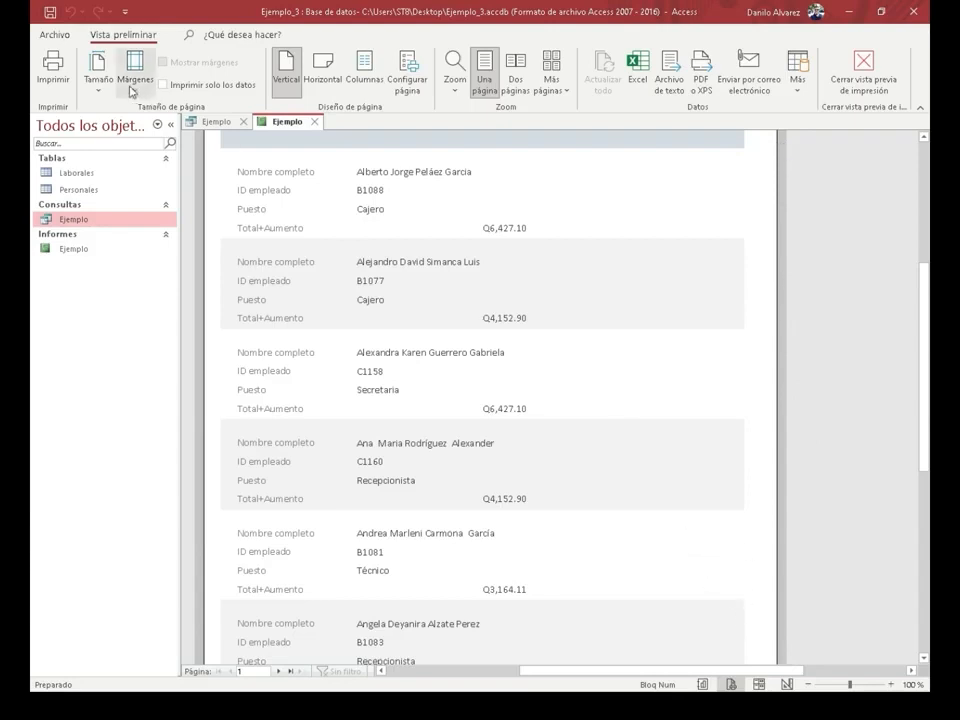
# Apply the Normal margins to the Ejemplo report and check the resulting page layout
pyautogui.click(100, 84)
pyautogui.click(138, 92)
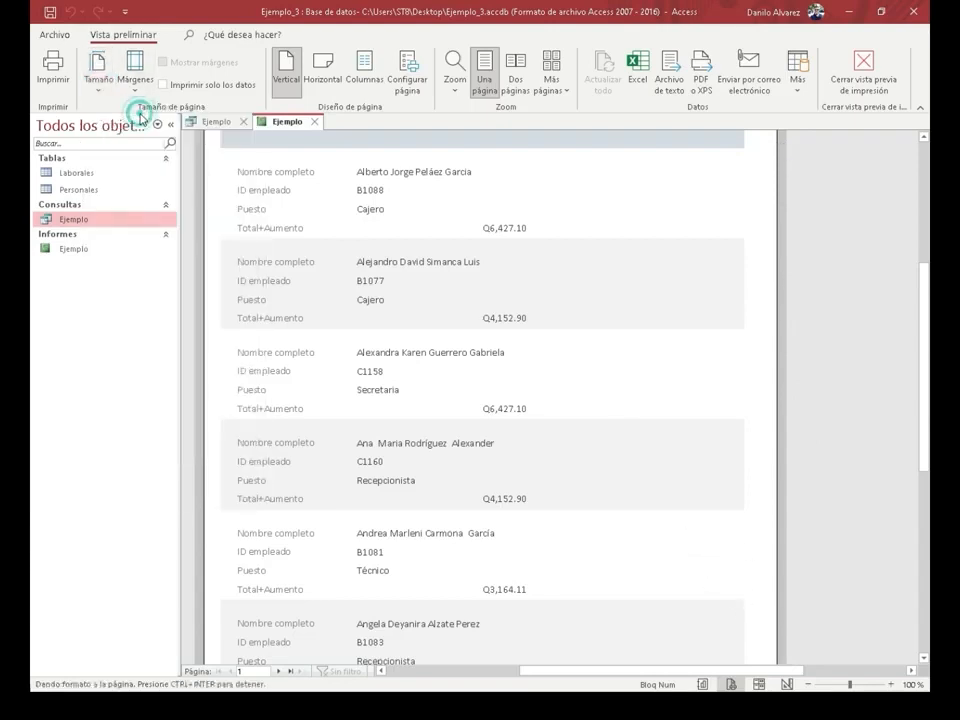
pyautogui.click(138, 90)
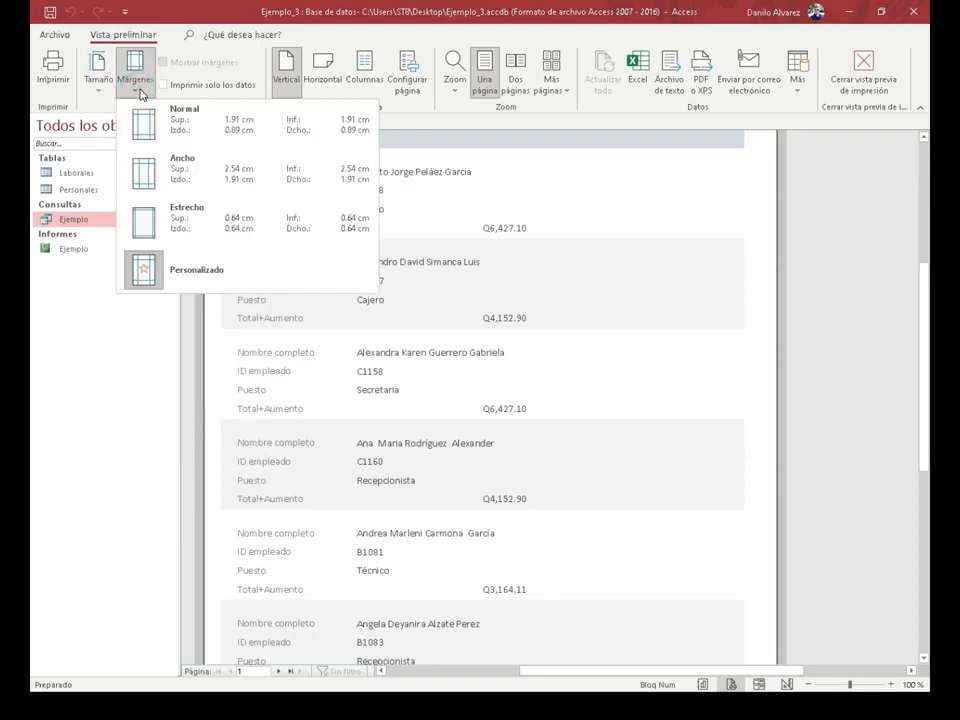
pyautogui.click(176, 107)
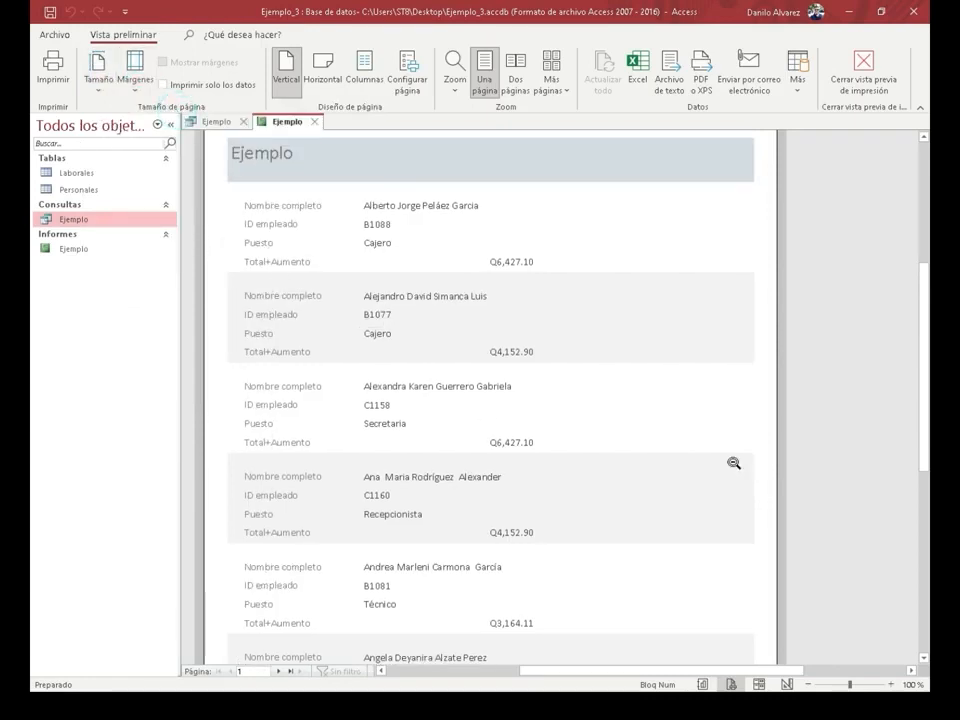
pyautogui.scroll(-5, 718, 424)
pyautogui.scroll(10, 718, 424)
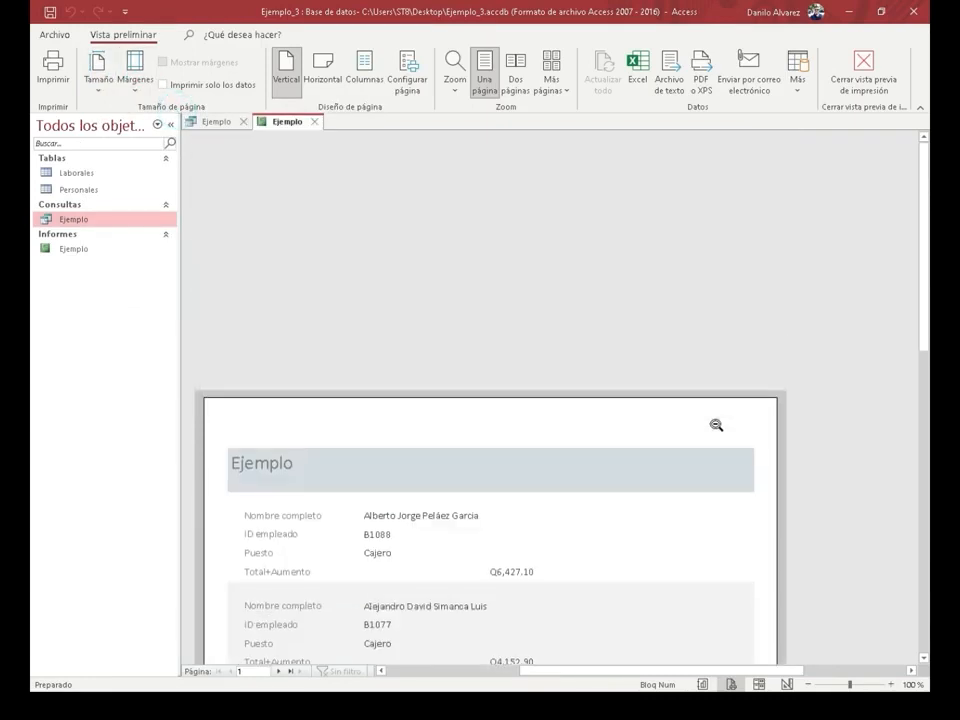
pyautogui.scroll(-4, 716, 425)
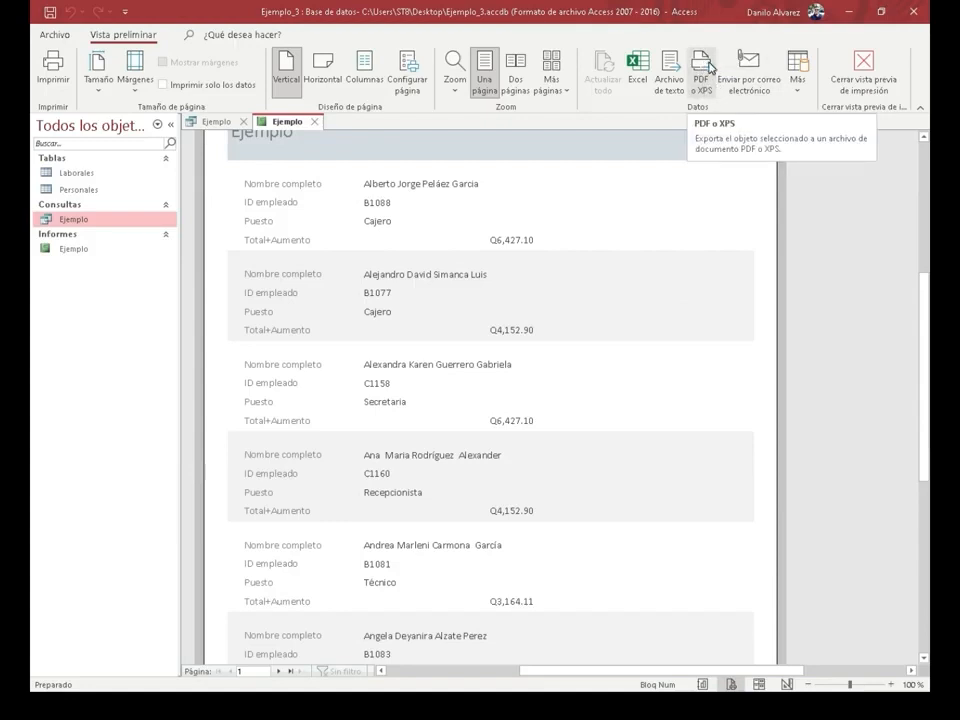
# Close the print preview and export the report to Escritorio as the PDF Ejemplo, replacing the existing file without saving the export steps
pyautogui.click(856, 78)
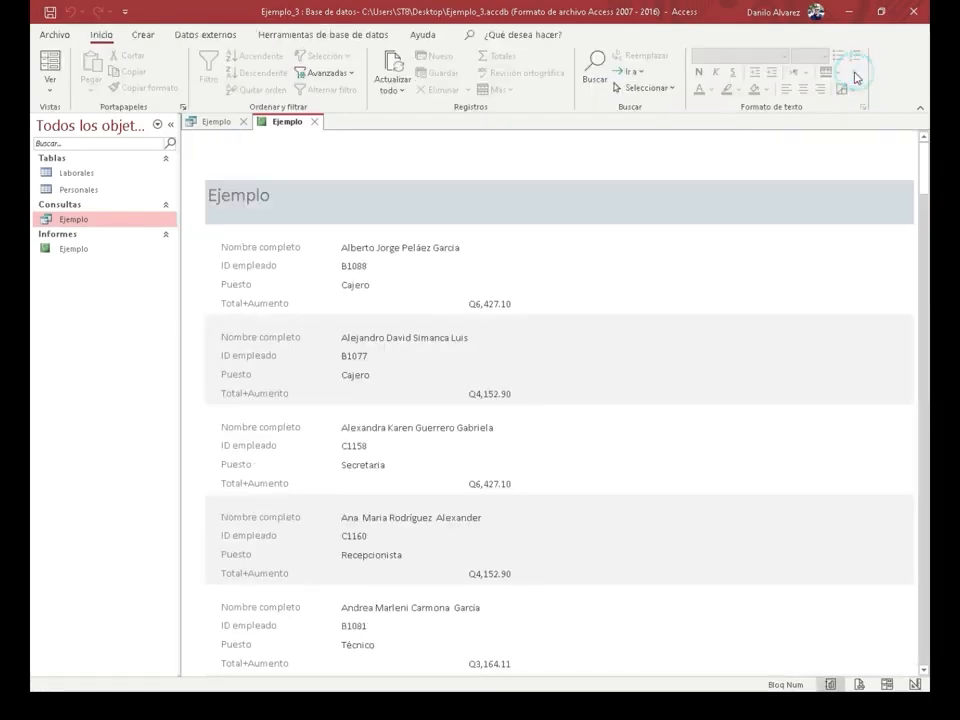
pyautogui.click(196, 38)
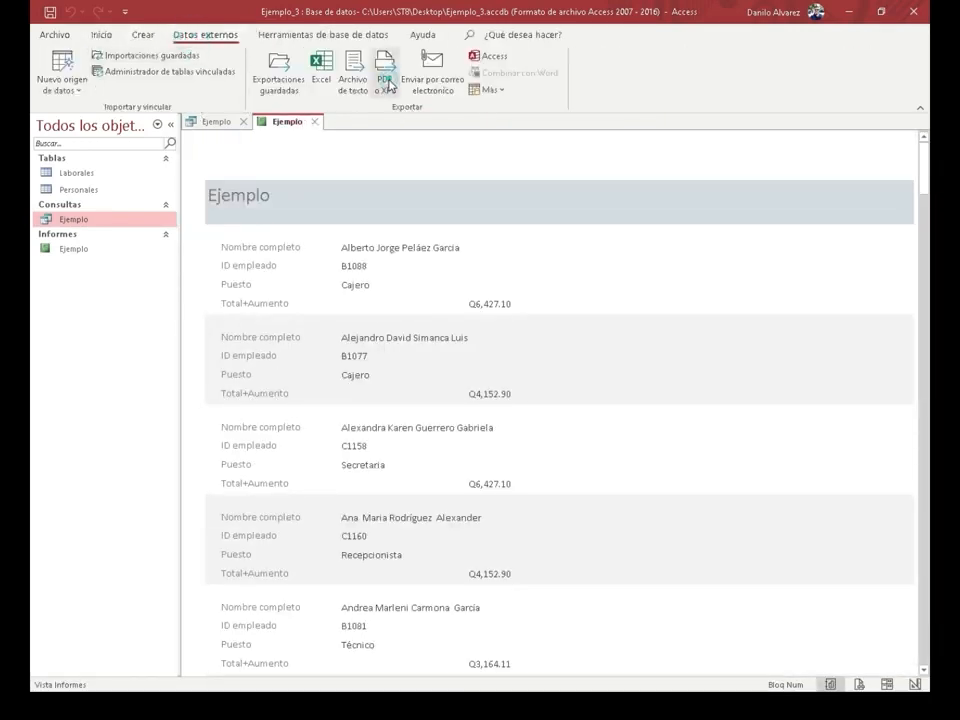
pyautogui.click(386, 82)
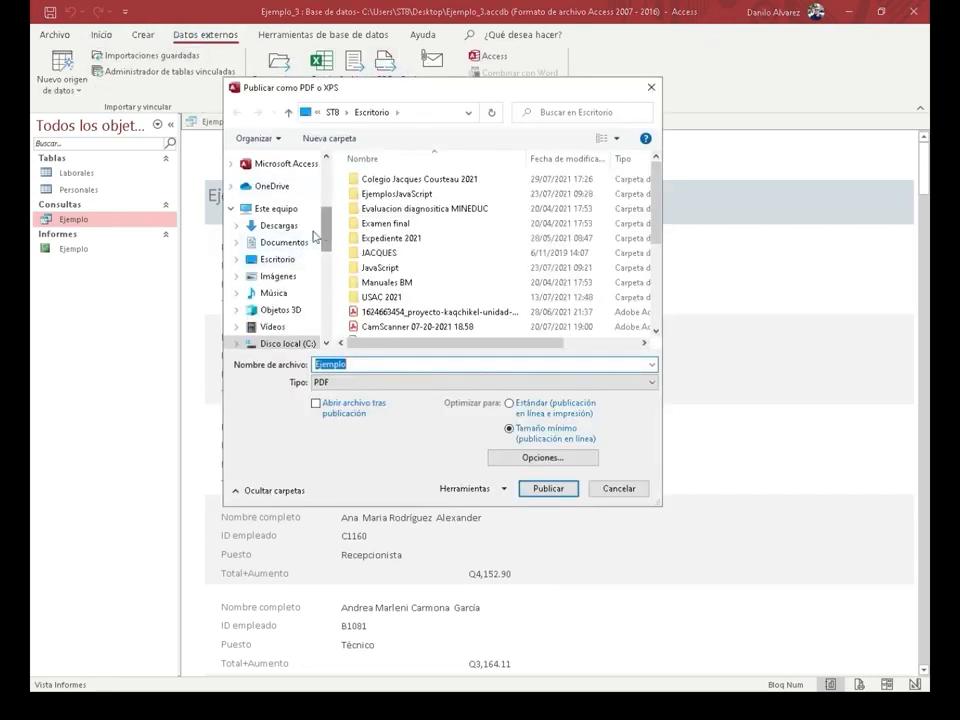
pyautogui.click(279, 259)
pyautogui.click(529, 490)
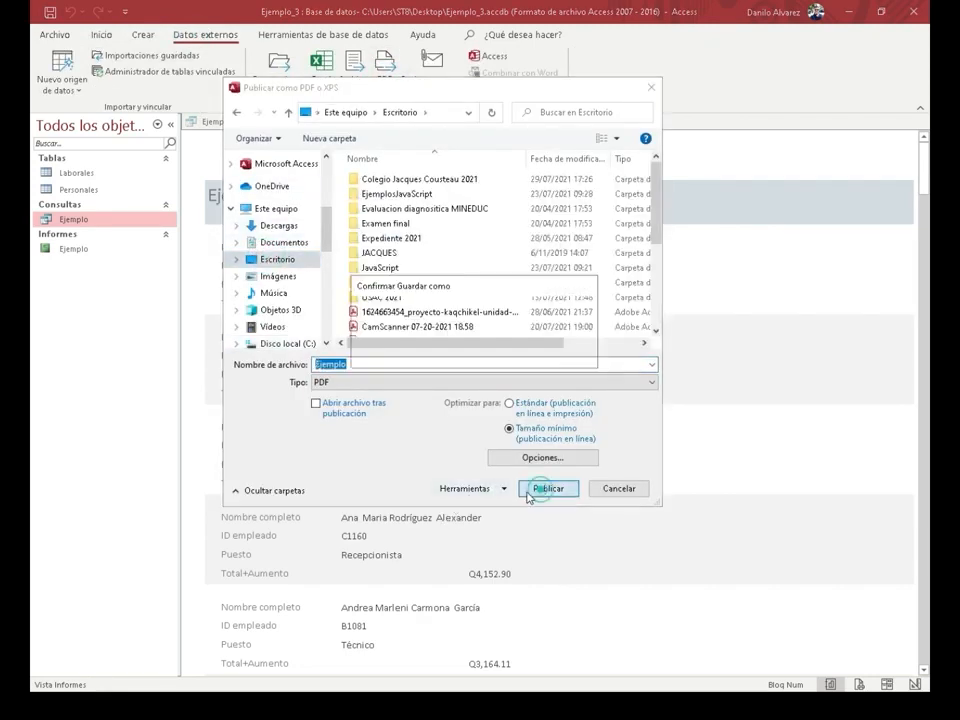
pyautogui.click(515, 352)
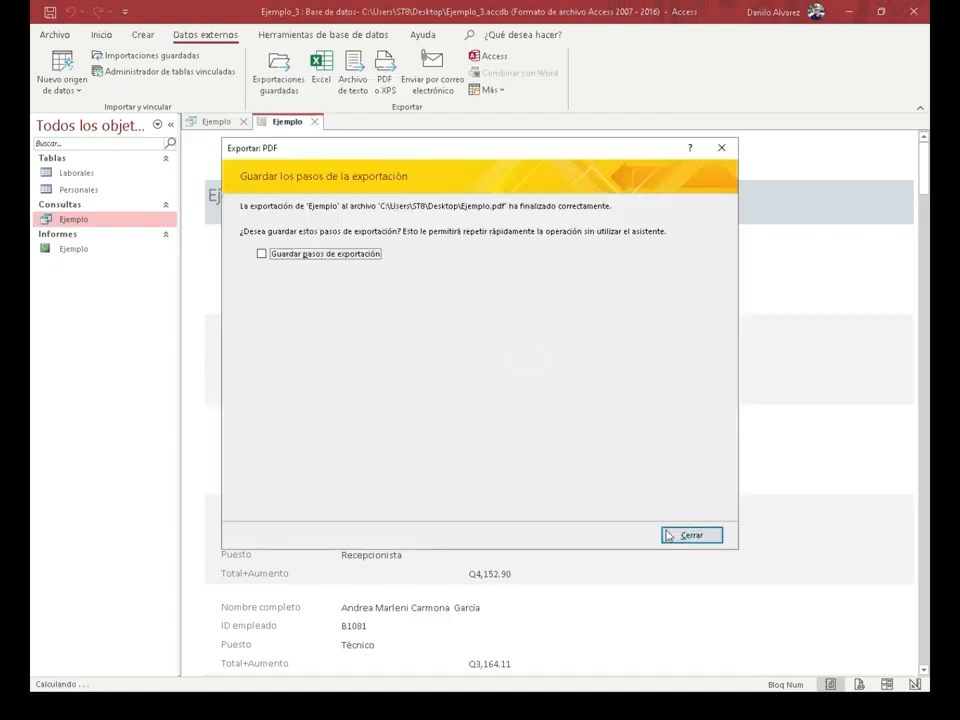
pyautogui.click(688, 535)
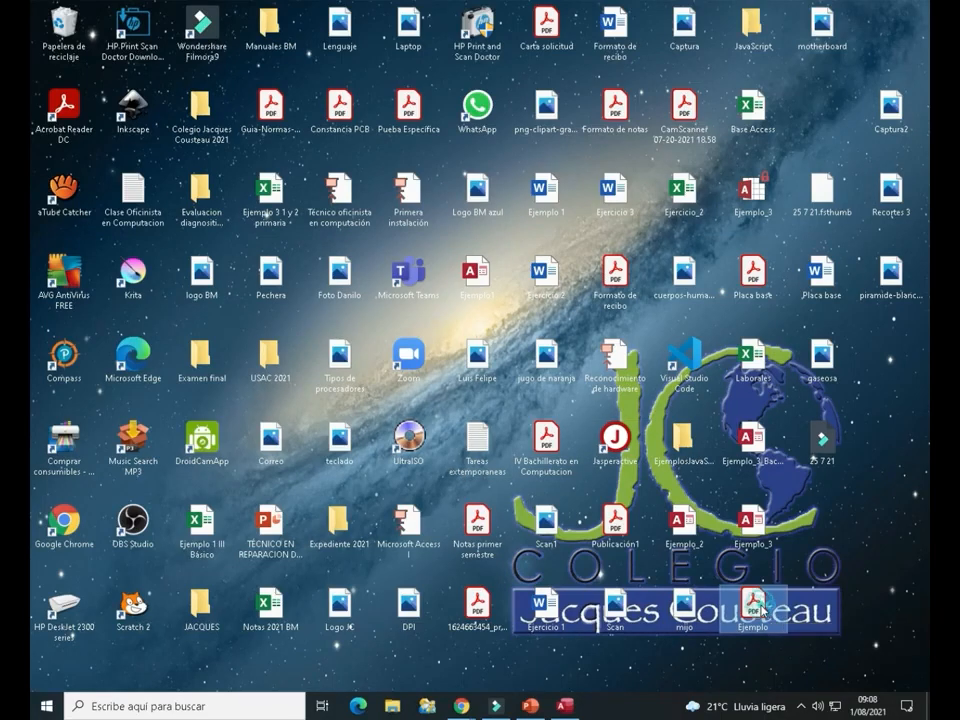
# Open the re-exported Ejemplo PDF from the desktop in Acrobat Reader, collapse the tools pane and examine the first pages
pyautogui.doubleClick(755, 605)
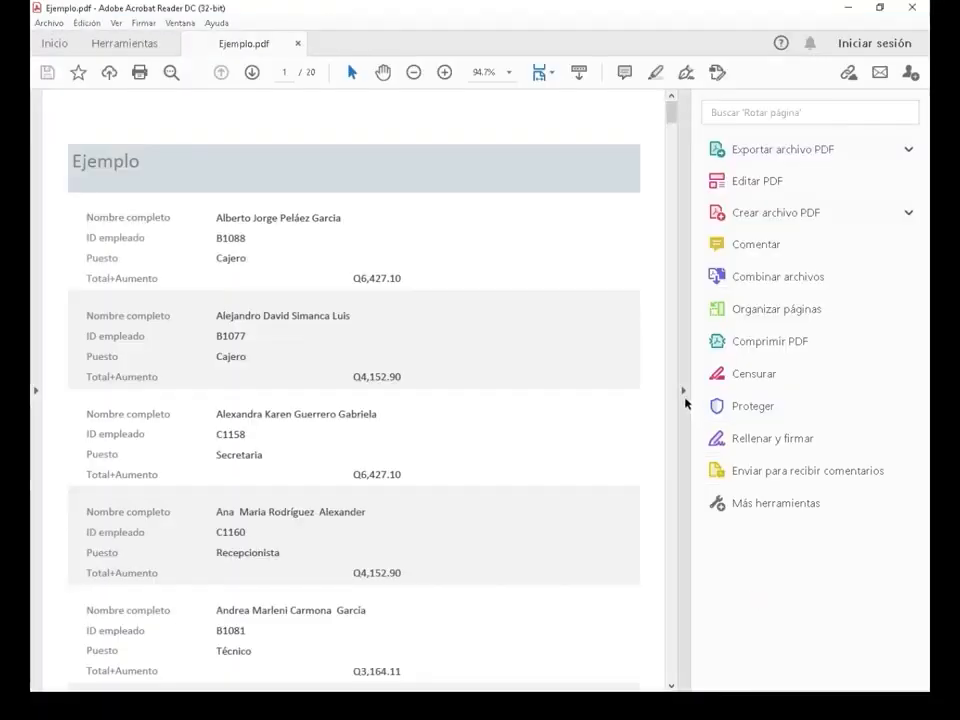
pyautogui.click(686, 390)
pyautogui.scroll(-15, 630, 392)
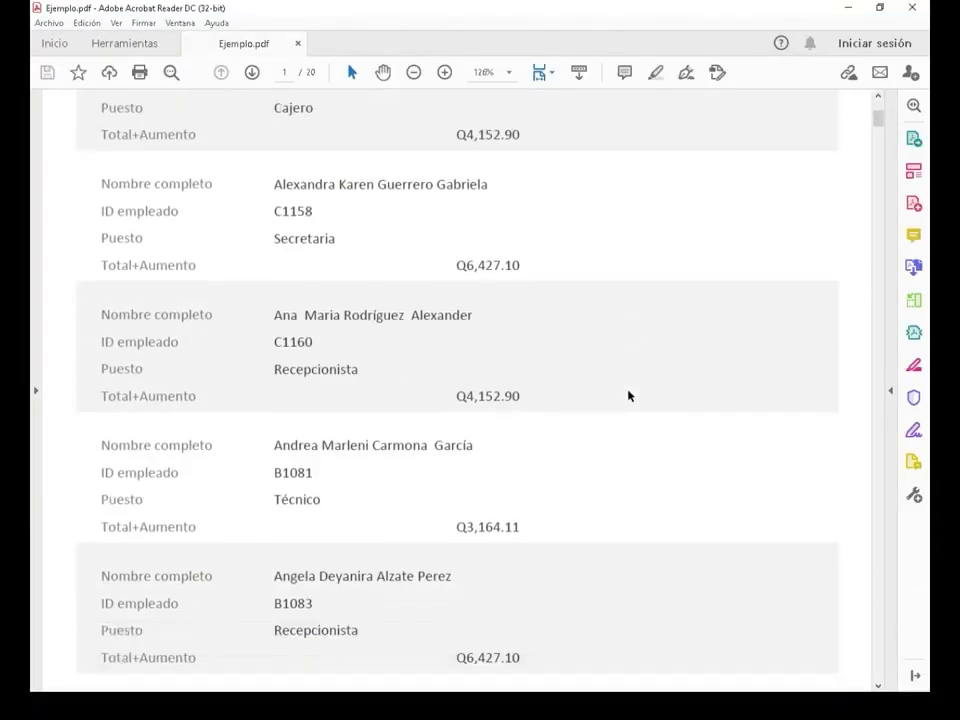
pyautogui.scroll(-15, 628, 396)
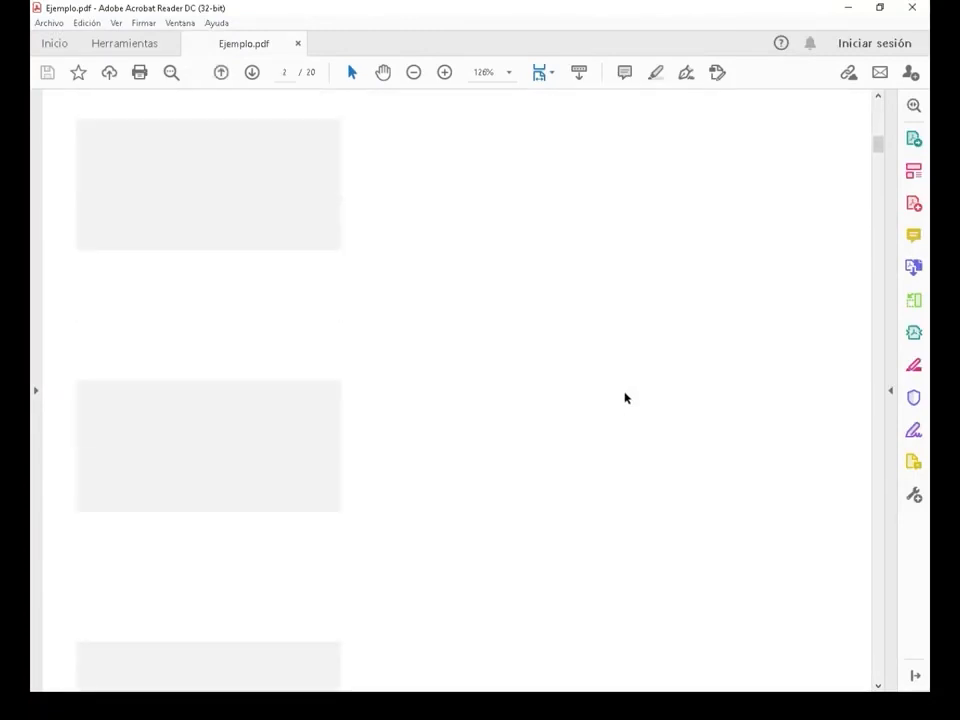
pyautogui.scroll(8, 625, 398)
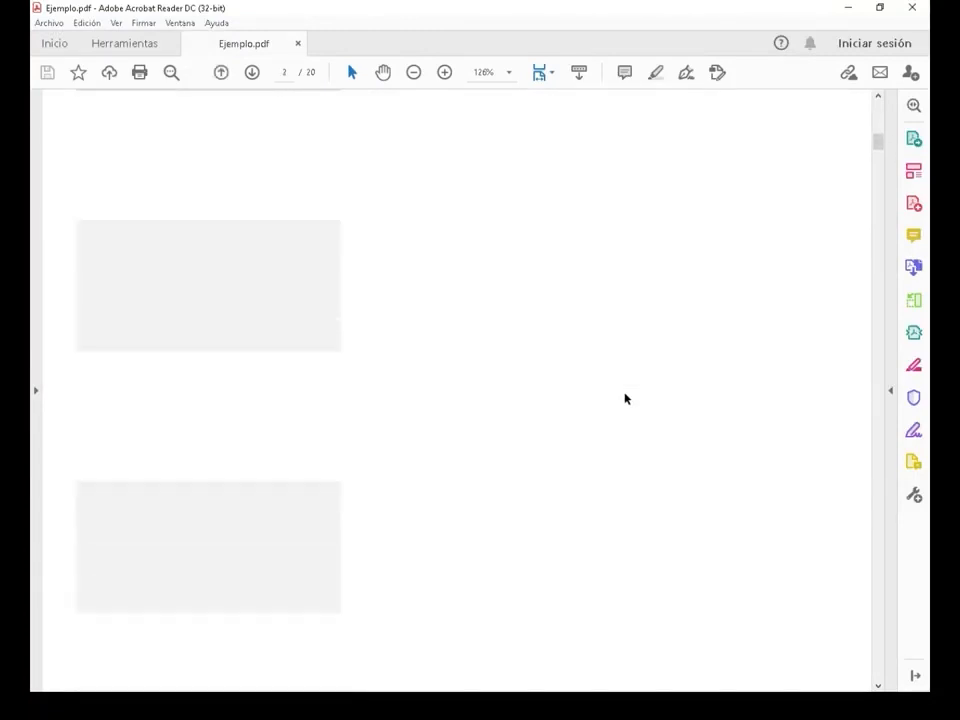